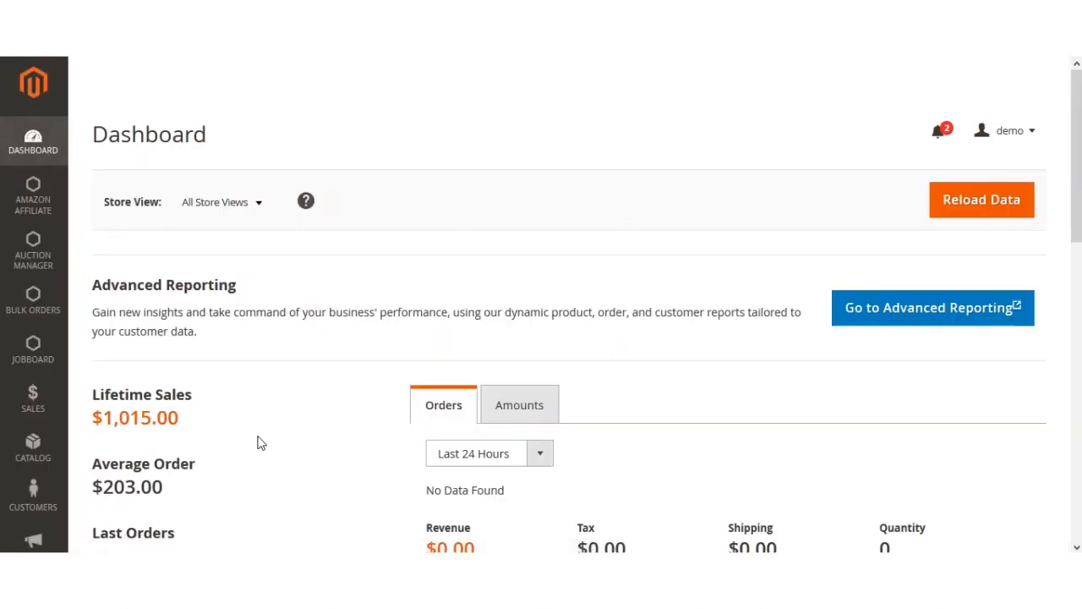
- Go to Stores > Configuration and choose the WEBKUL Job Board section
scroll(259, 442, "down", 5)
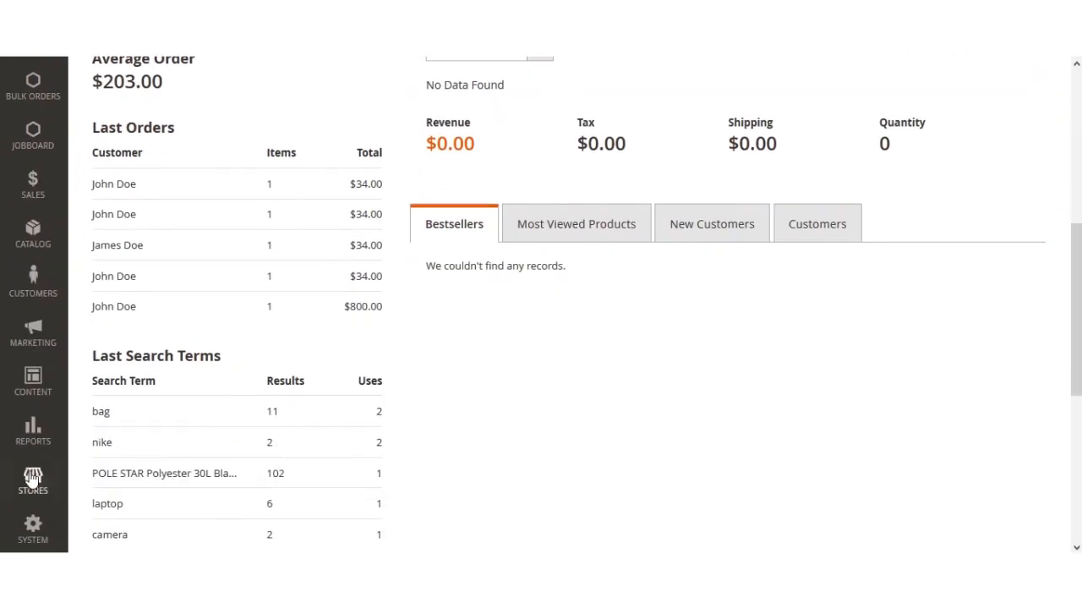
left_click(35, 482)
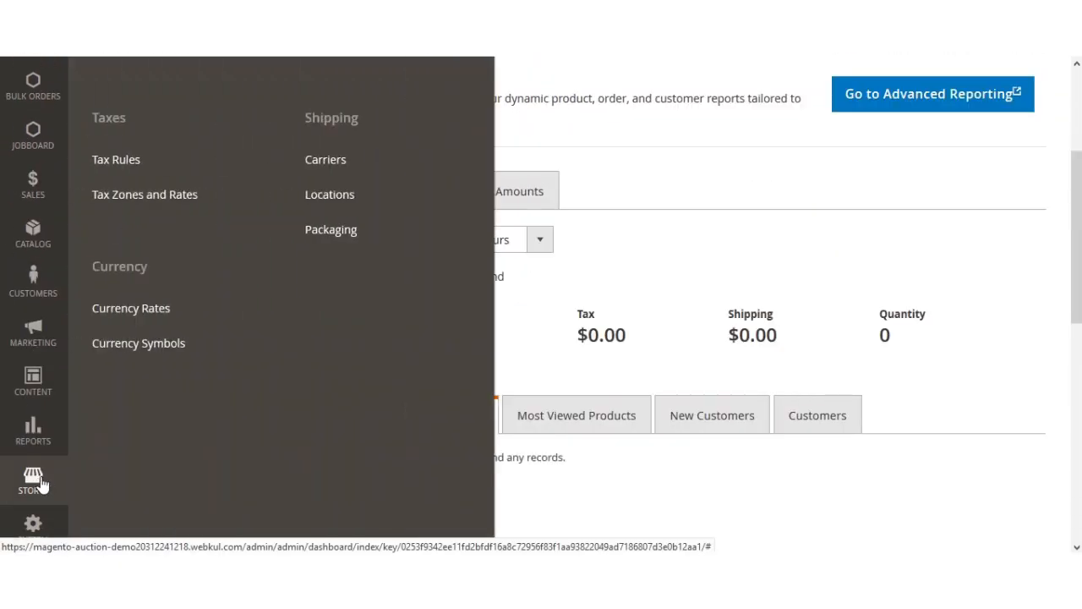
scroll(46, 492, "up", 3)
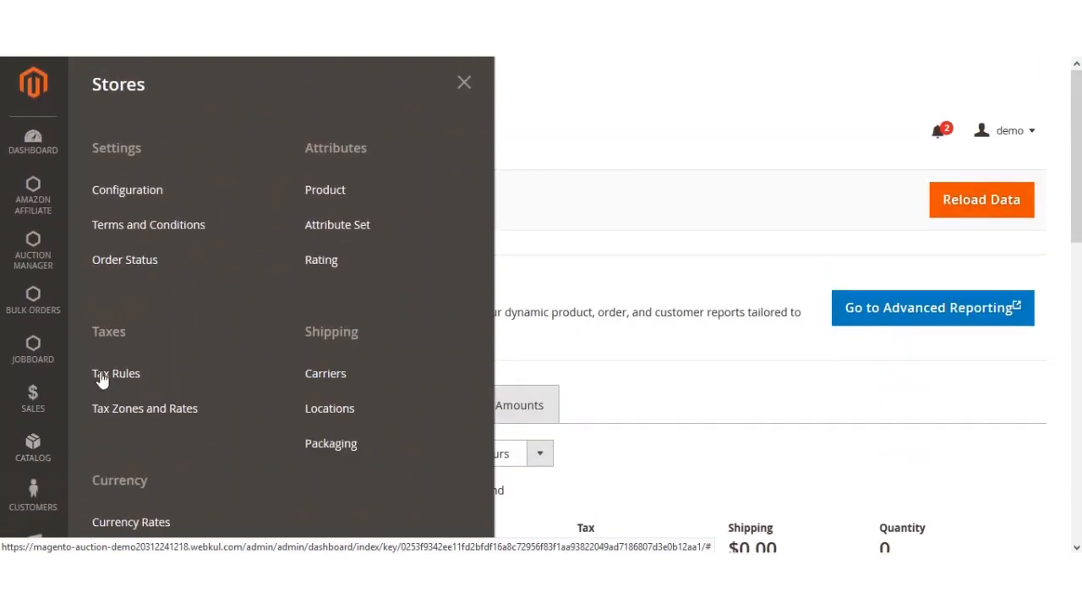
left_click(131, 199)
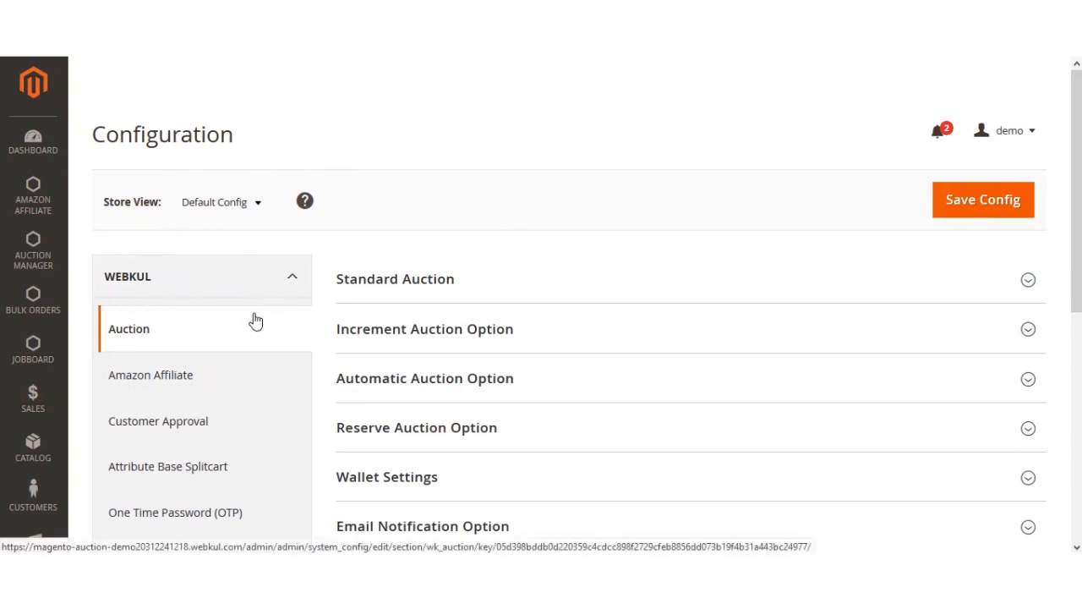
scroll(1041, 150, "down", 3)
left_click_drag(1077, 253, 1077, 276)
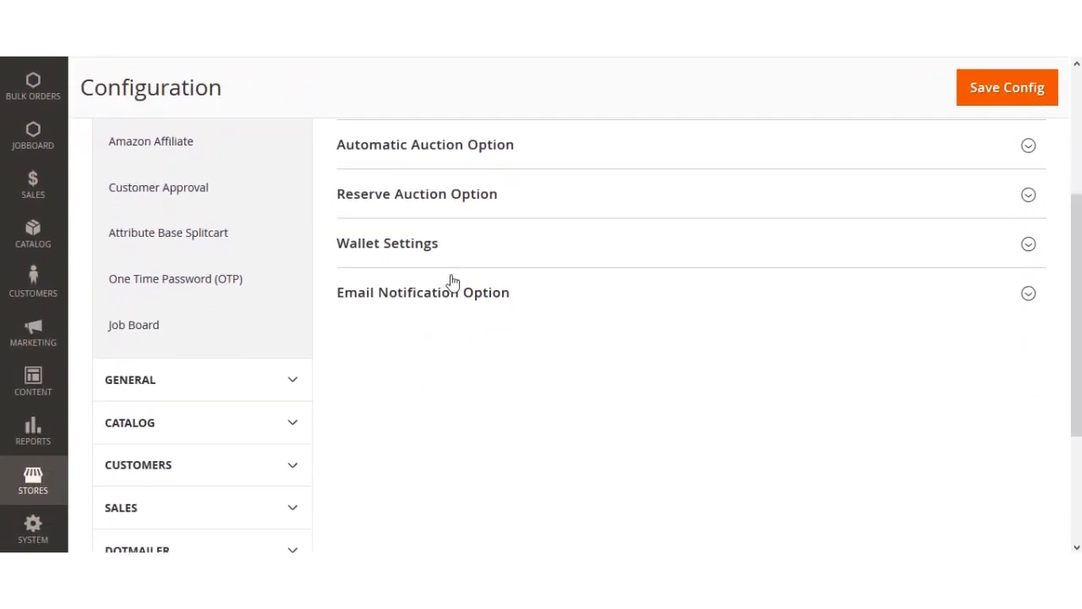
left_click(146, 342)
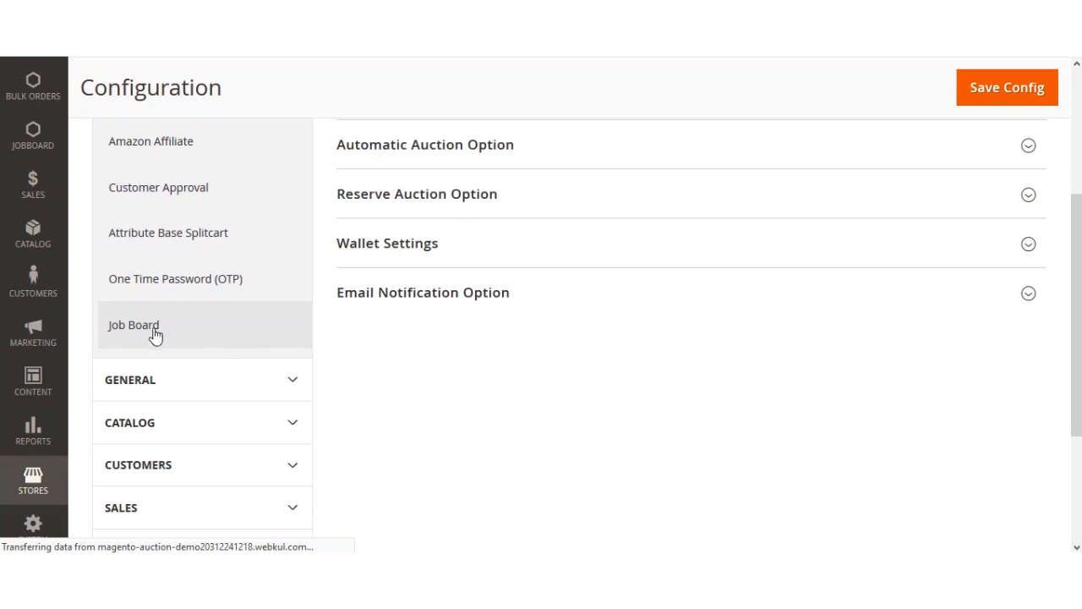
scroll(158, 334, "up", 2)
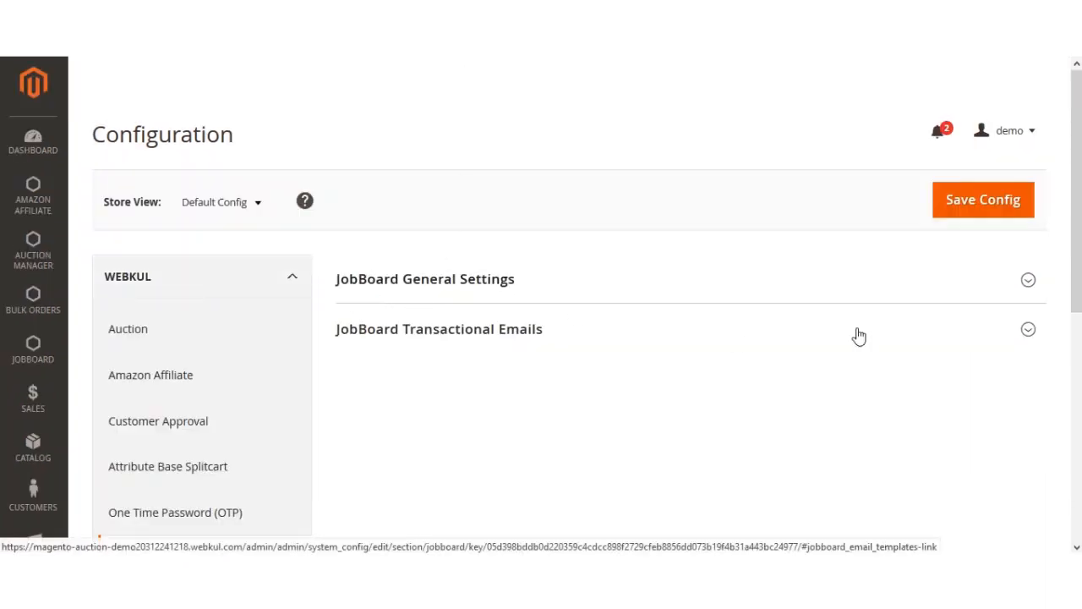
- Expand JobBoard General Settings and review the Admin Email-id and Landing Page Head Title fields
scroll(542, 304, "down", 1)
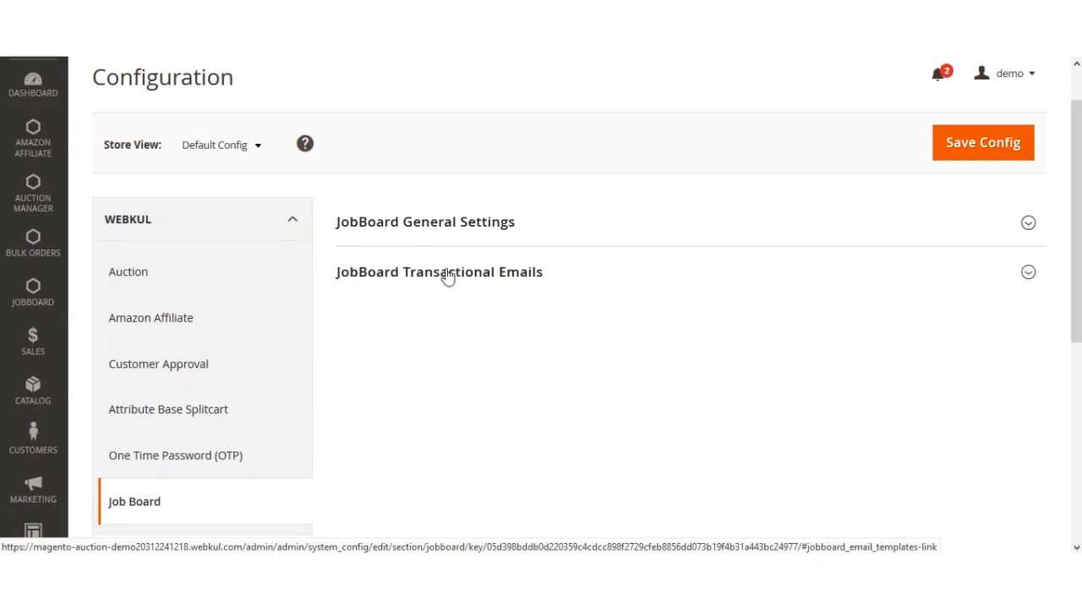
left_click(496, 237)
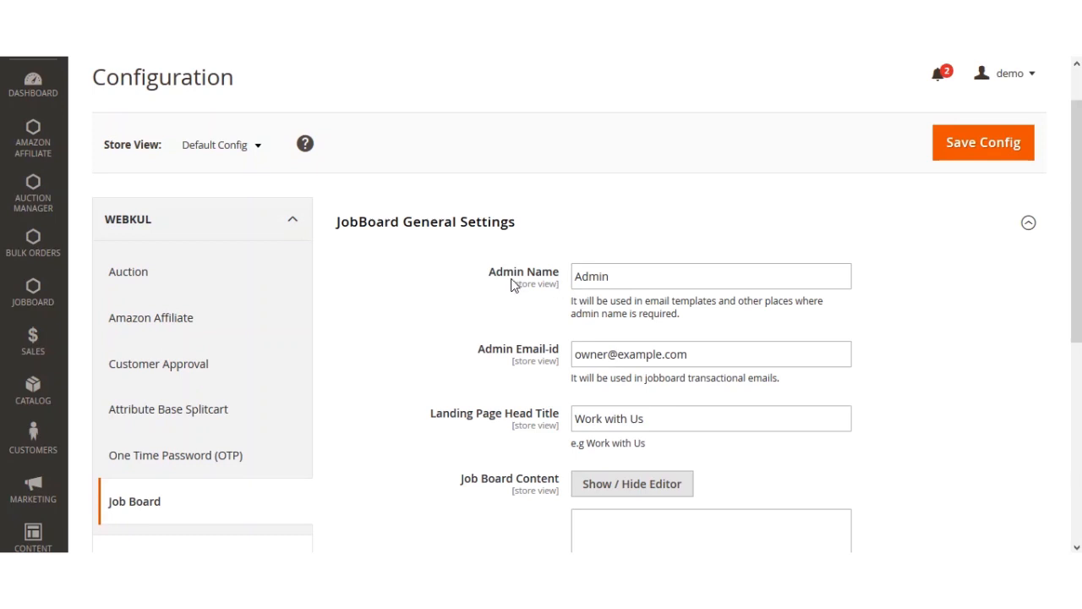
left_click_drag(1076, 242, 1076, 292)
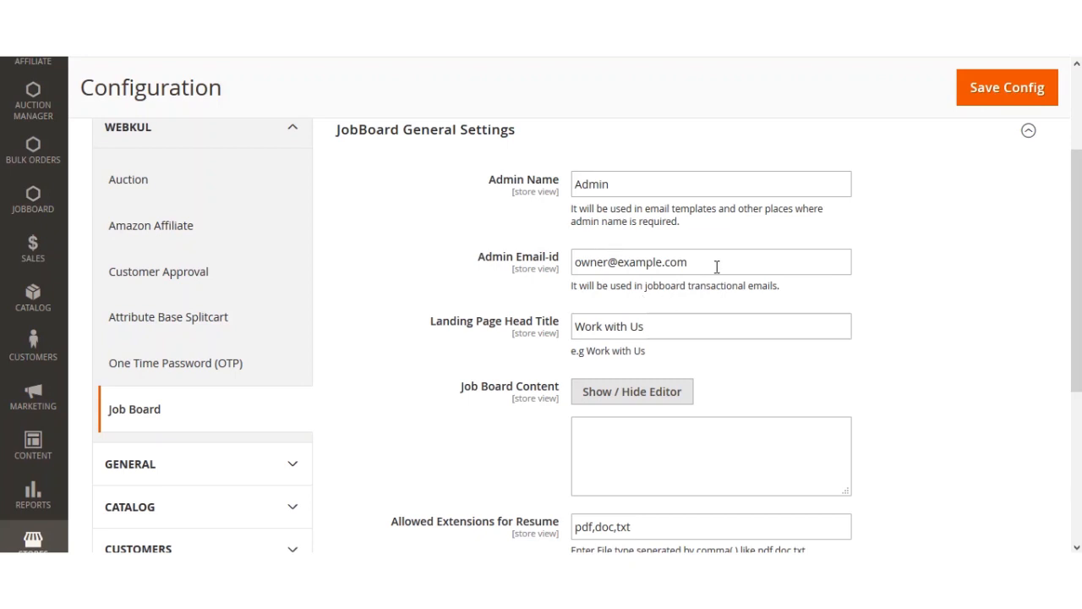
left_click_drag(546, 258, 491, 265)
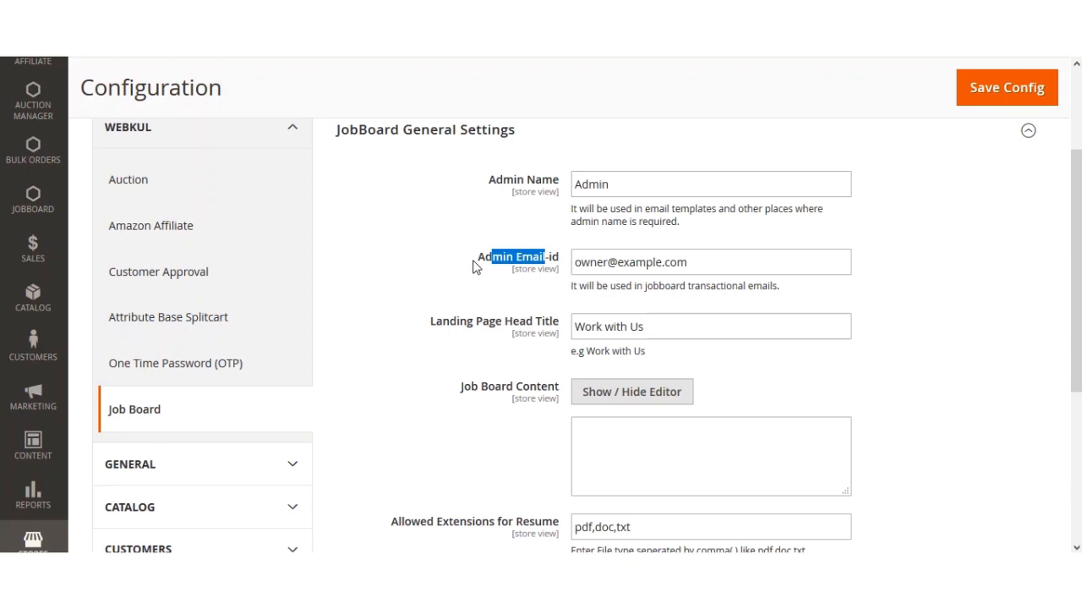
left_click(473, 266)
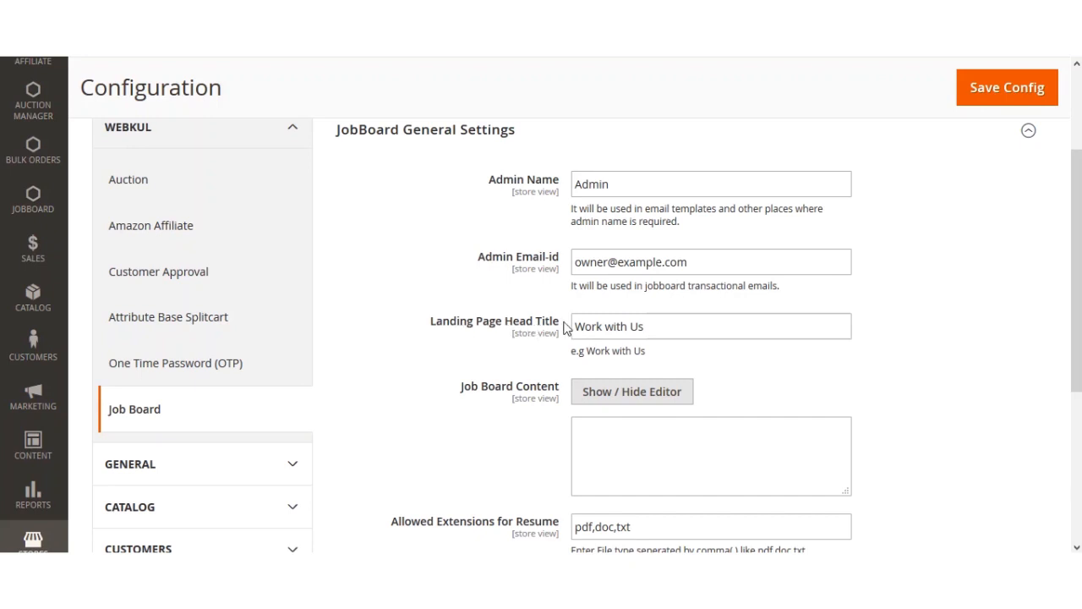
left_click(701, 326)
- Turn on the rich-text editor for the Job Board Content field
scroll(701, 327, "down", 1)
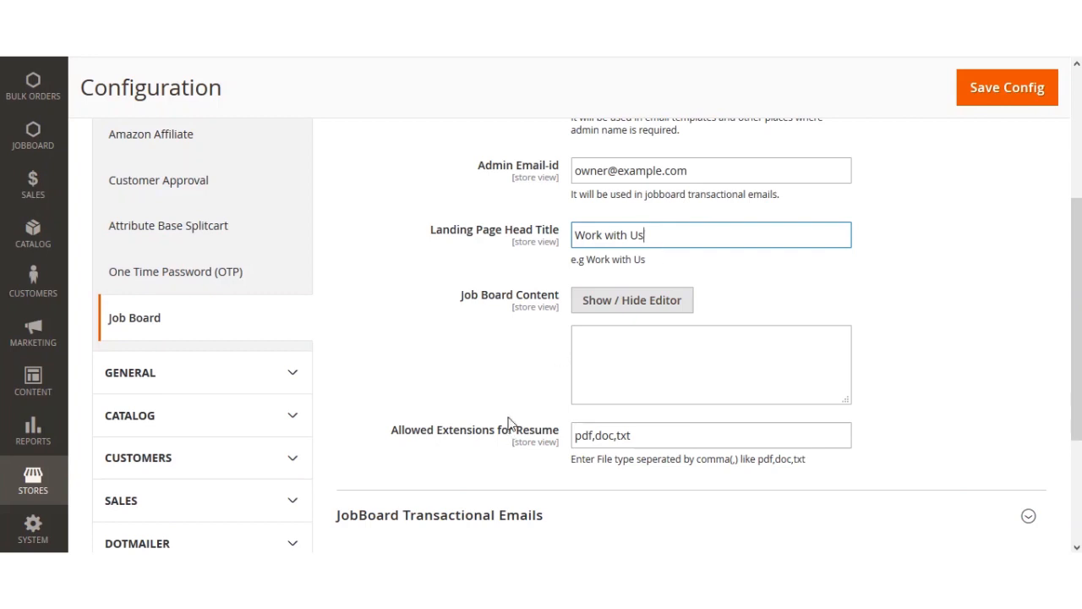
left_click_drag(471, 297, 534, 306)
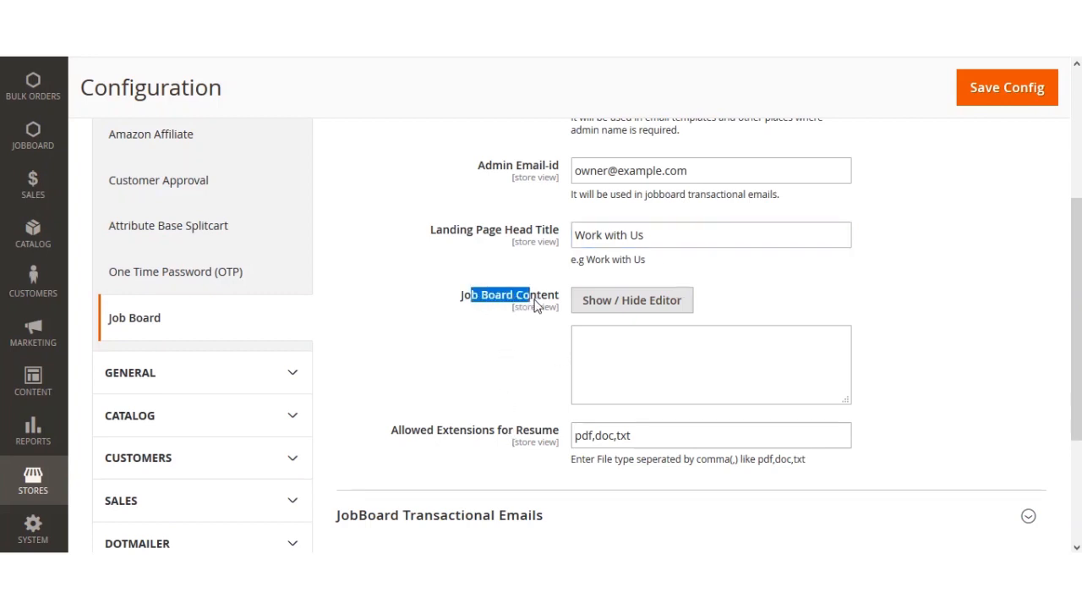
left_click(655, 359)
left_click(627, 309)
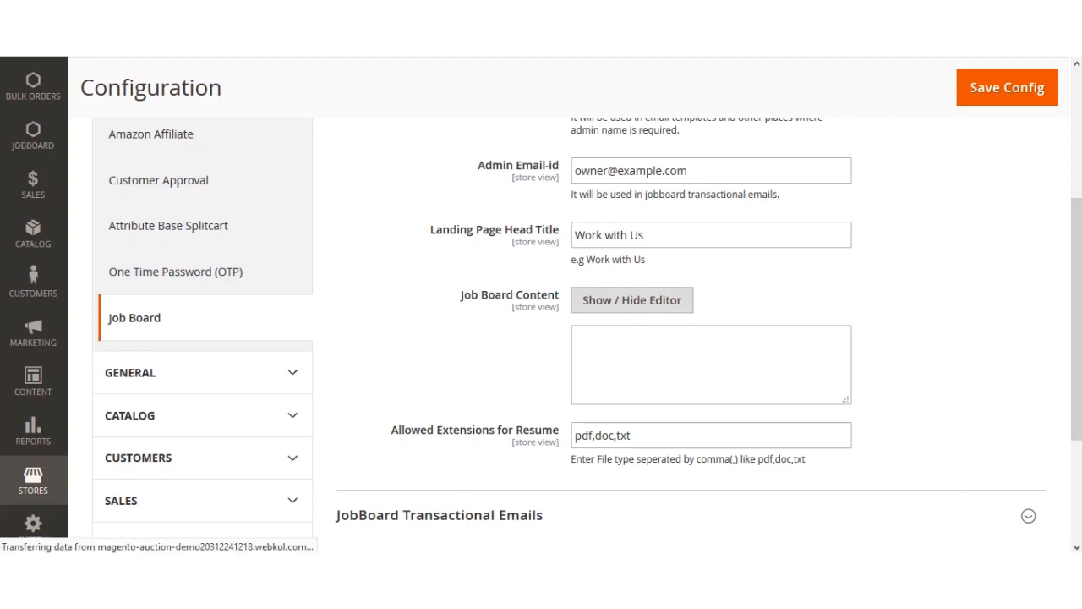
- Check that the Allowed Extensions for Resume field reads pdf,doc,txt
scroll(588, 334, "down", 3)
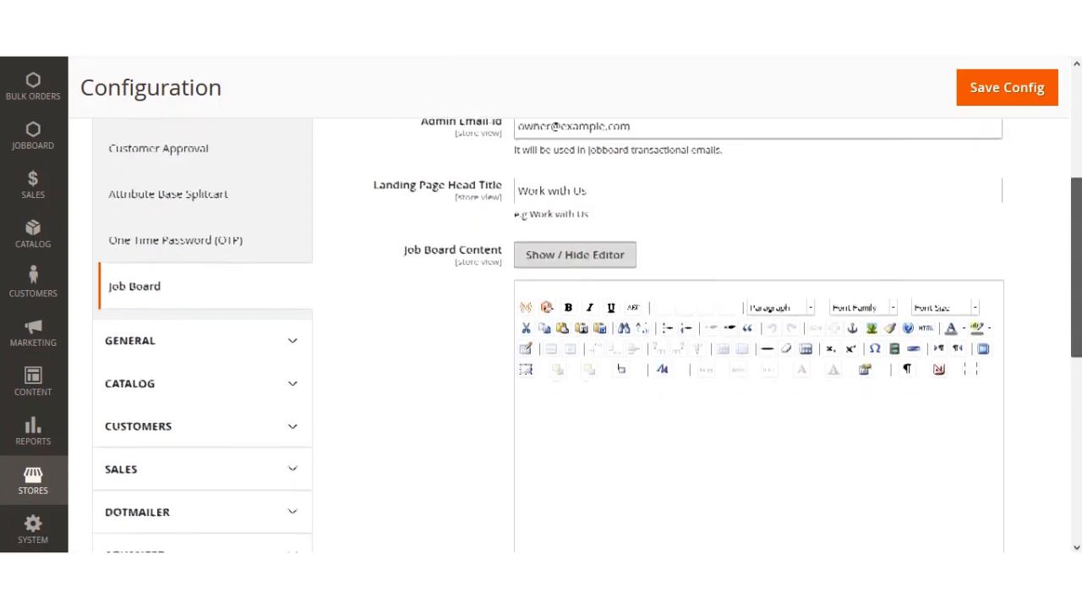
scroll(653, 383, "up", 2)
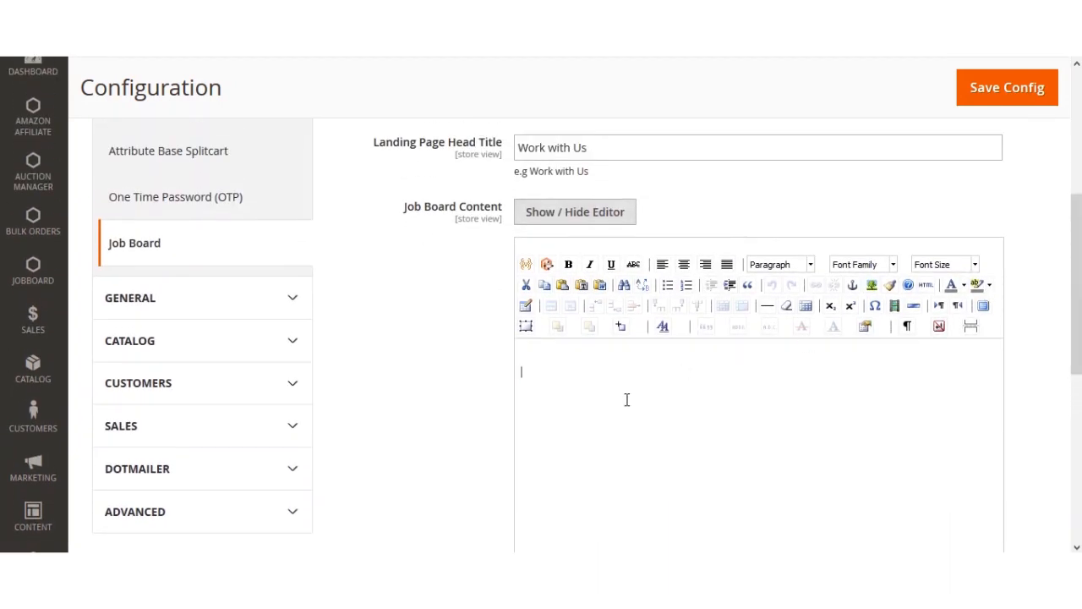
scroll(660, 454, "down", 6)
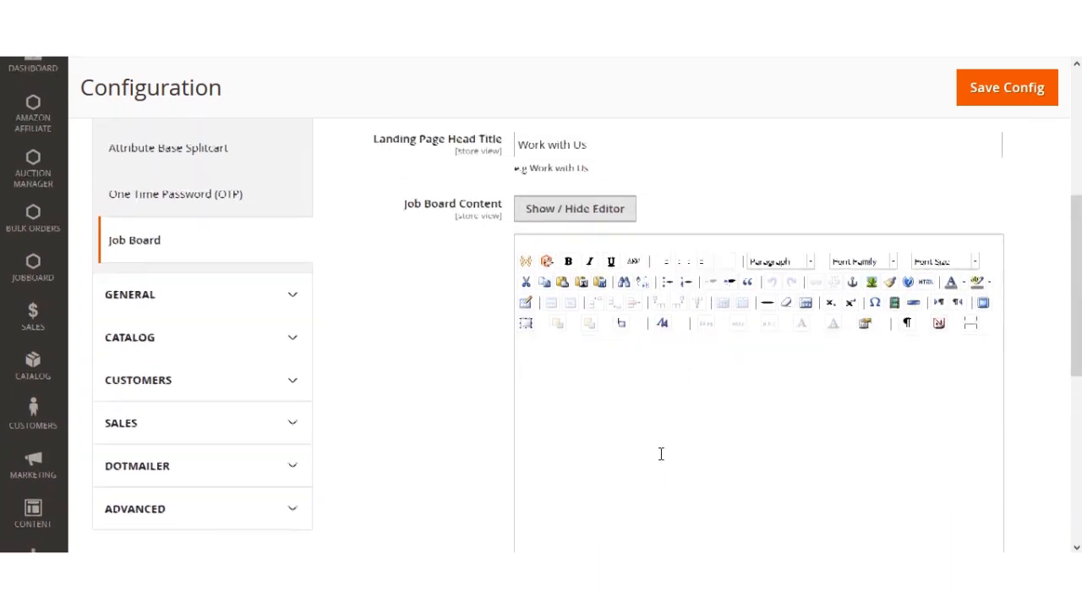
scroll(643, 457, "down", 1)
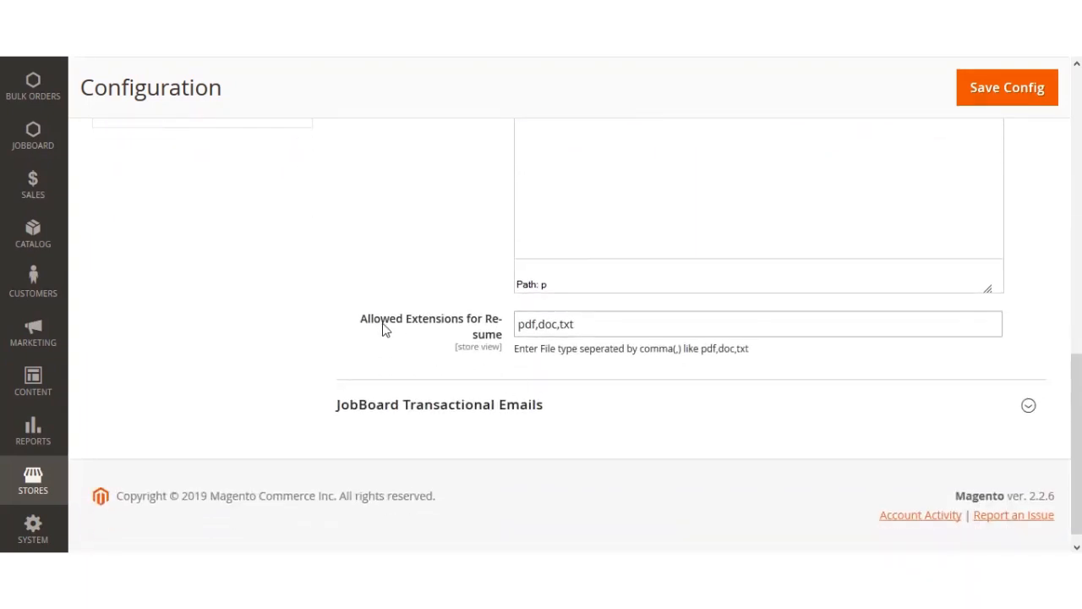
left_click_drag(383, 330, 513, 322)
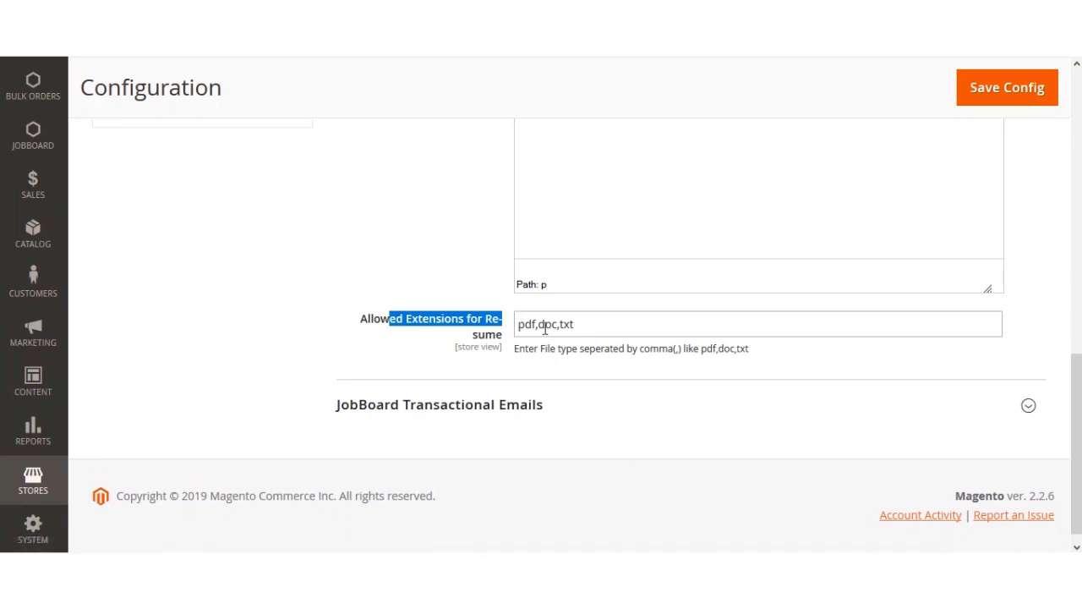
left_click(587, 323)
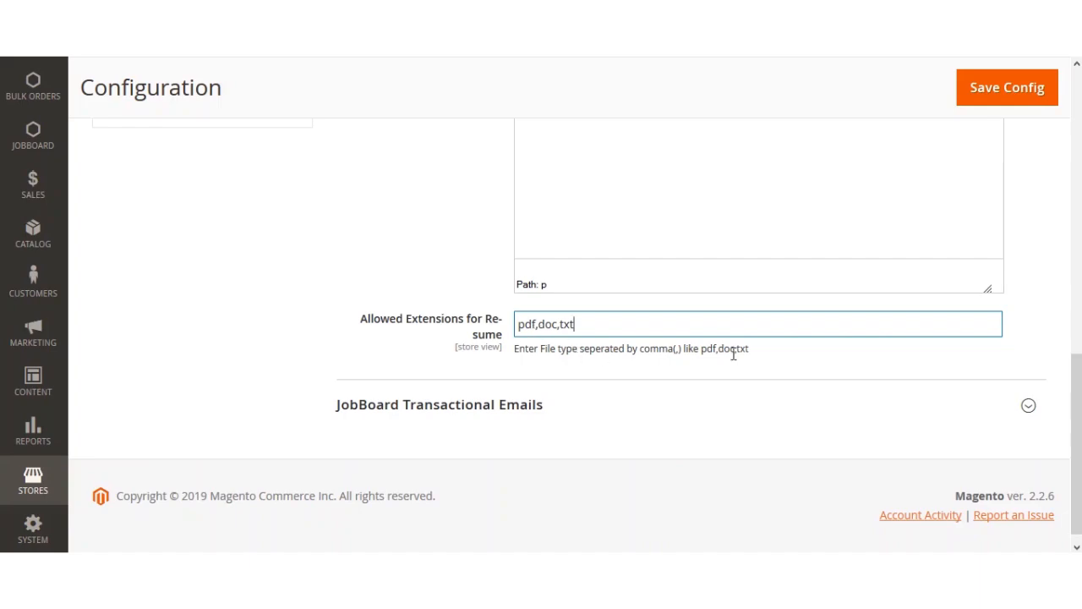
- Expand JobBoard Transactional Emails and collapse the General Settings group
left_click(1027, 405)
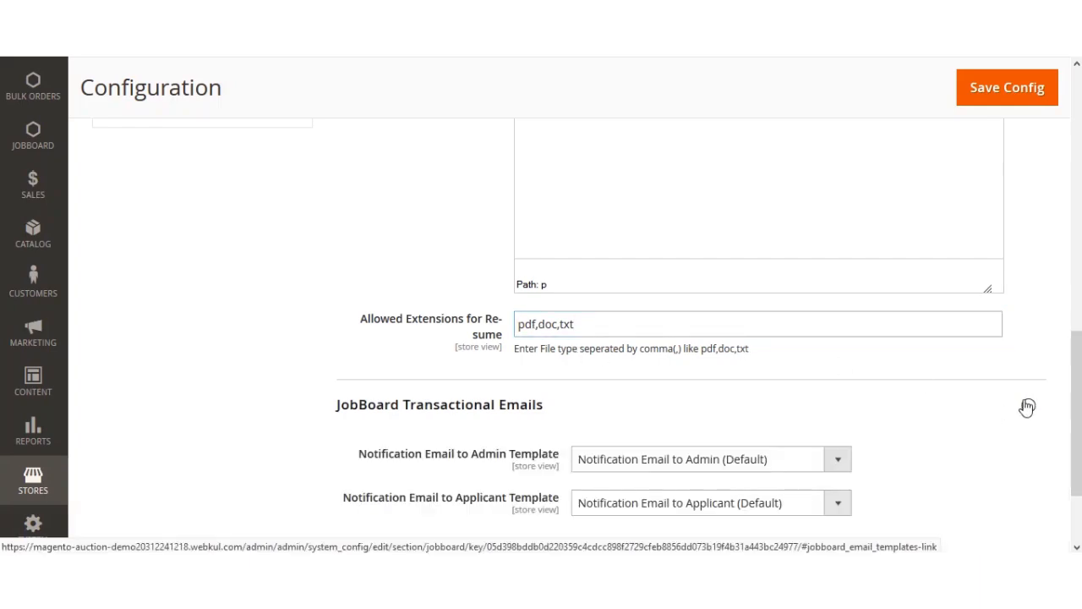
scroll(410, 408, "down", 2)
scroll(395, 449, "up", 6)
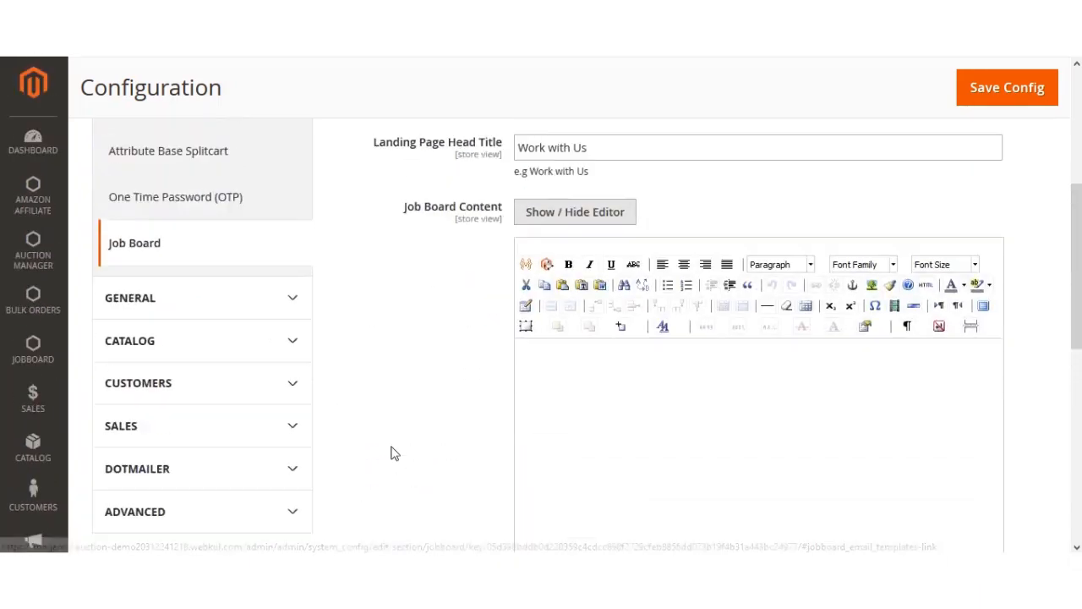
scroll(391, 453, "up", 5)
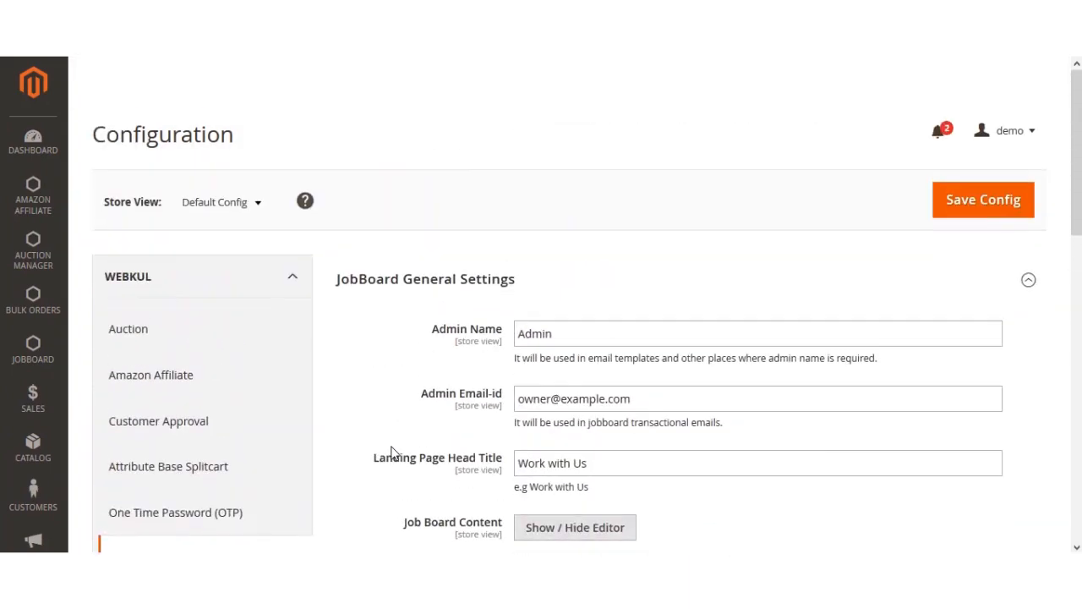
scroll(392, 422, "down", 2)
scroll(369, 191, "up", 1)
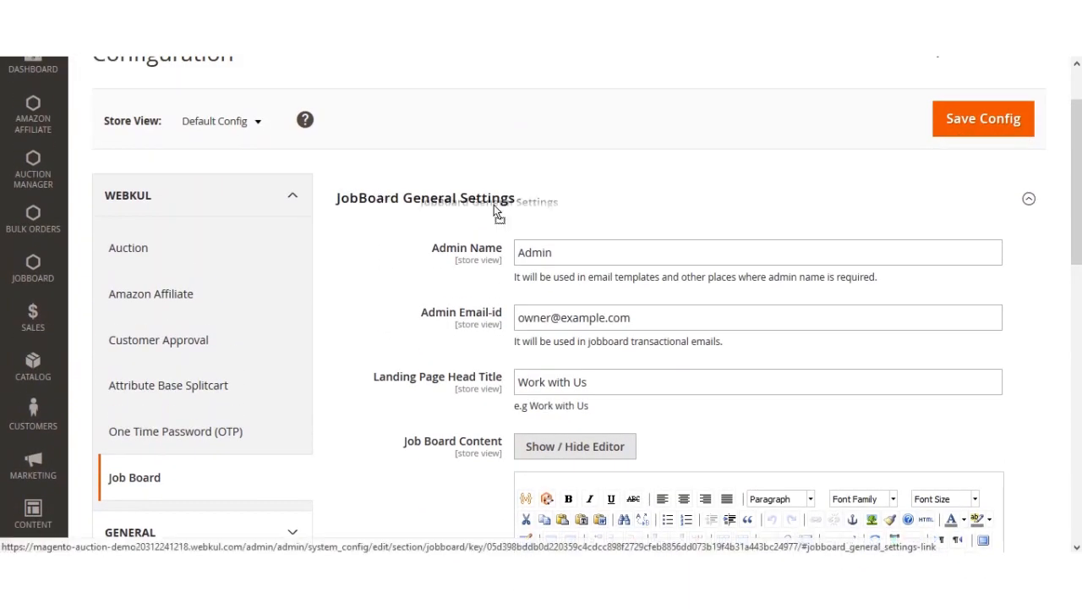
left_click(527, 211)
scroll(372, 280, "down", 3)
scroll(377, 280, "up", 3)
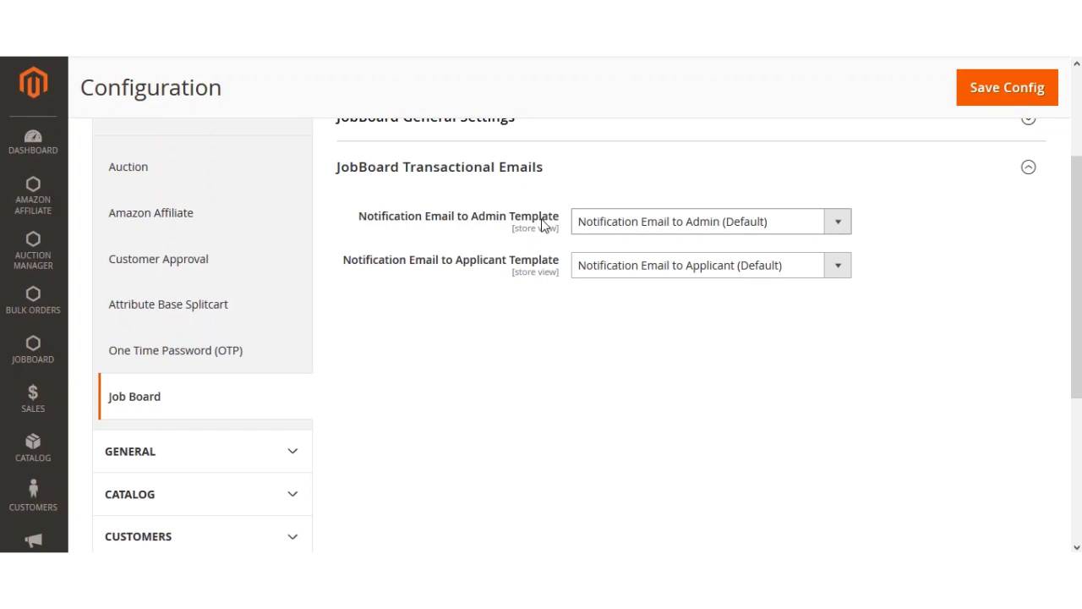
- Keep the notification templates at Admin (Default) and Applicant (Default)
left_click(835, 222)
left_click(834, 222)
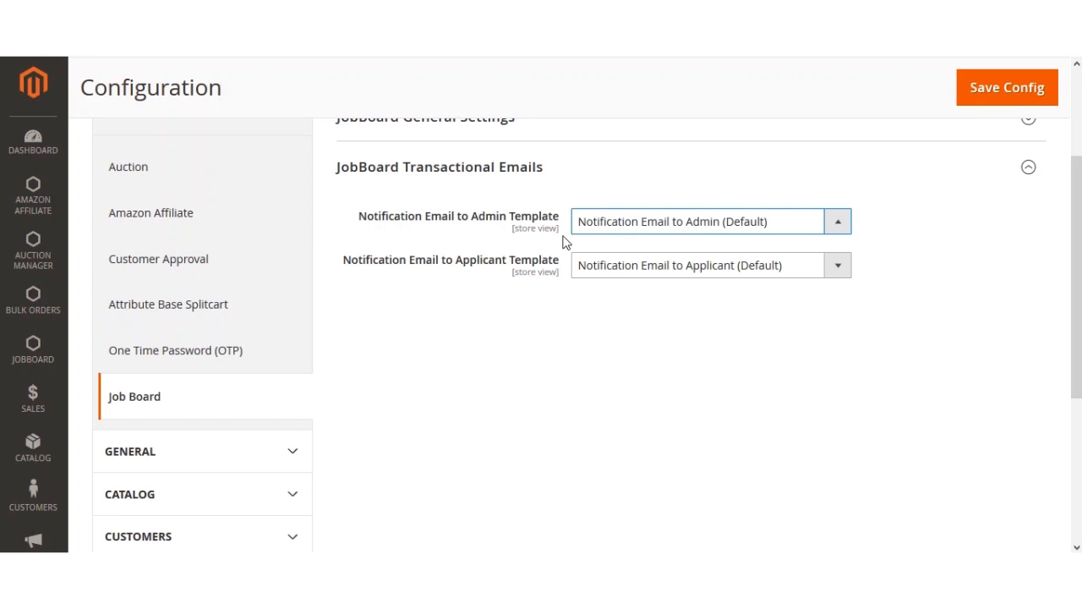
left_click_drag(352, 264, 548, 267)
left_click(529, 288)
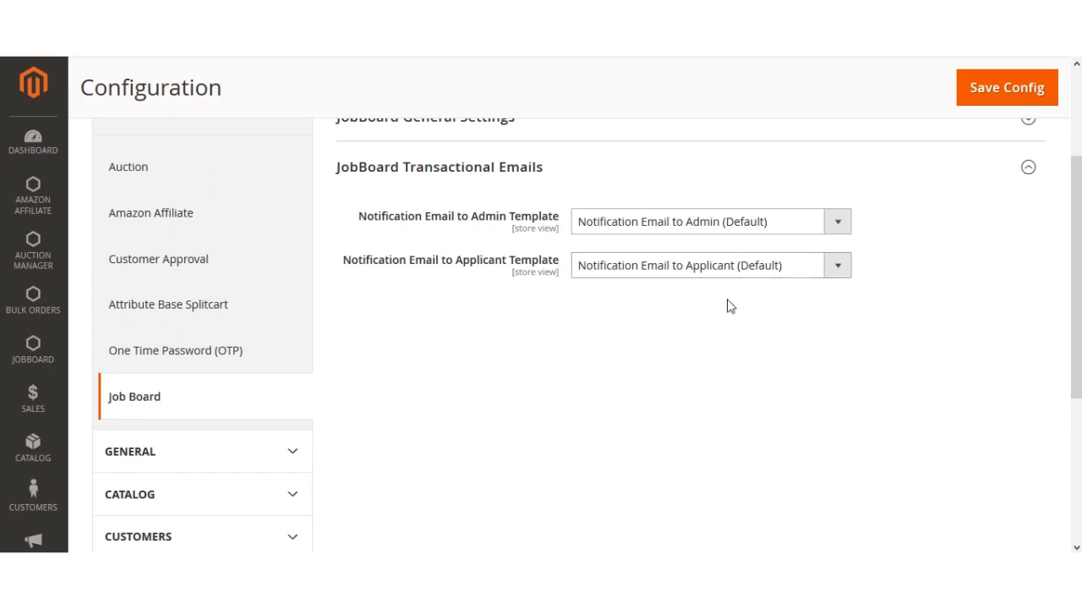
scroll(1027, 327, "up", 3)
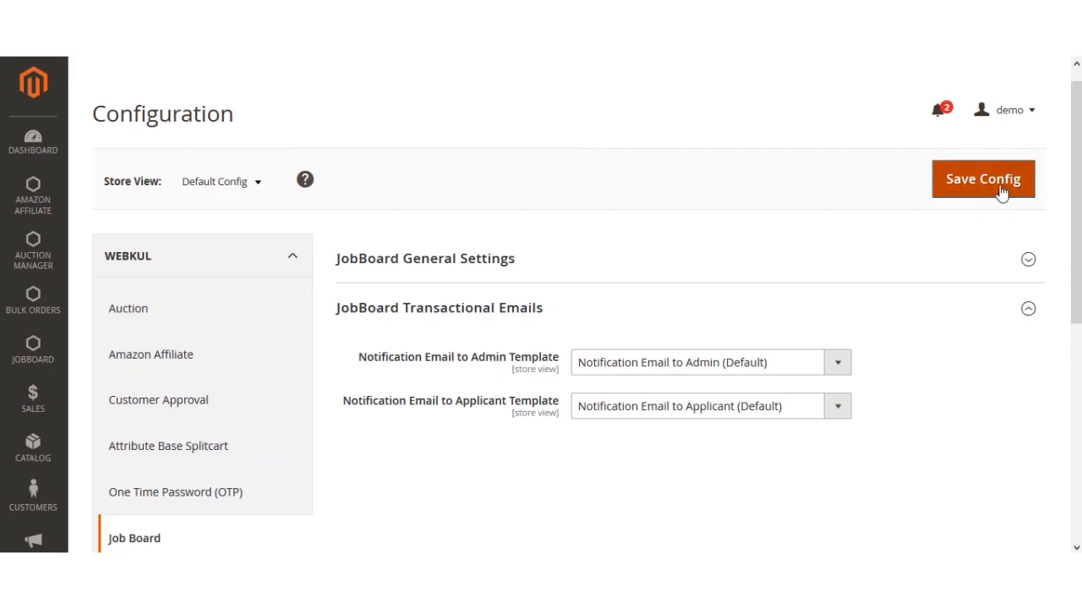
- Reopen General Settings and enter 'Come an Join us for a Bright future!' as the Job Board Content
left_click(506, 273)
scroll(506, 275, "down", 3)
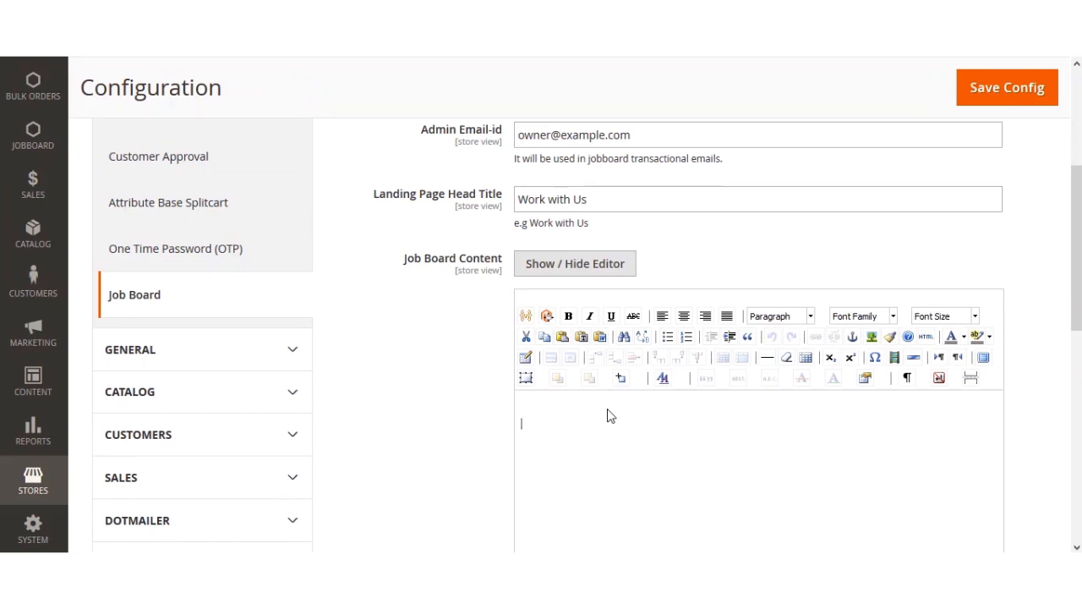
type("Come an Join")
type("us for a Bright future!")
- Save the configuration and confirm the 'You saved the configuration' message
scroll(888, 372, "down", 2)
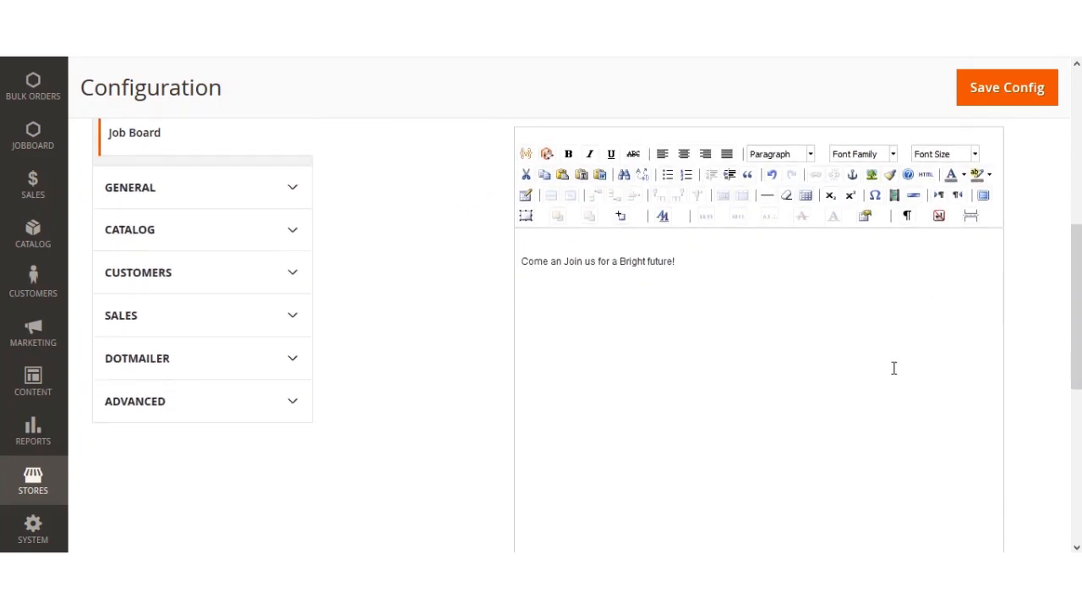
scroll(594, 481, "down", 2)
scroll(609, 476, "up", 6)
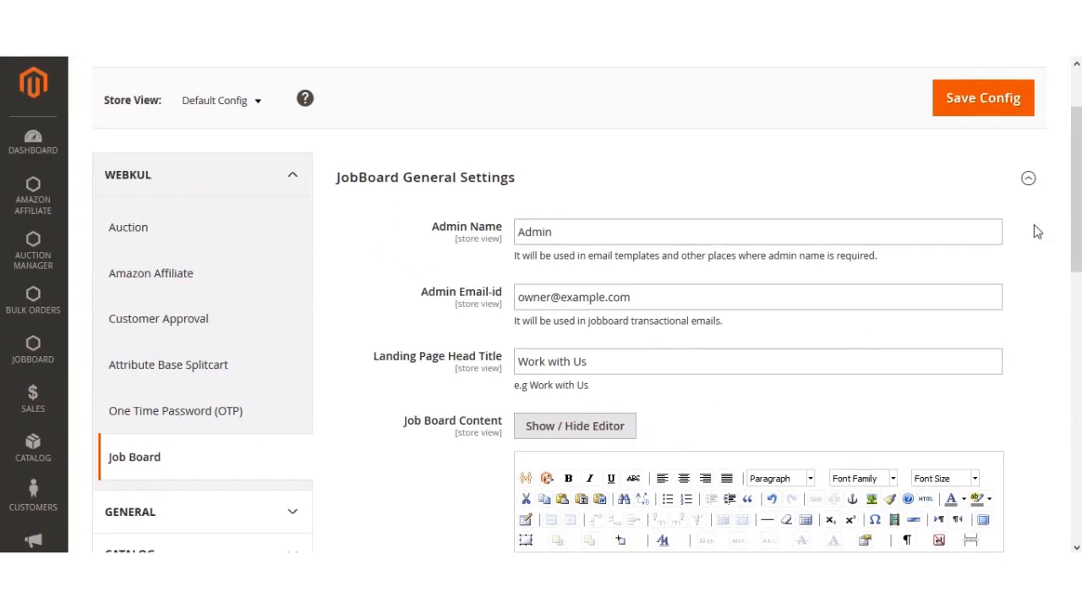
left_click(982, 110)
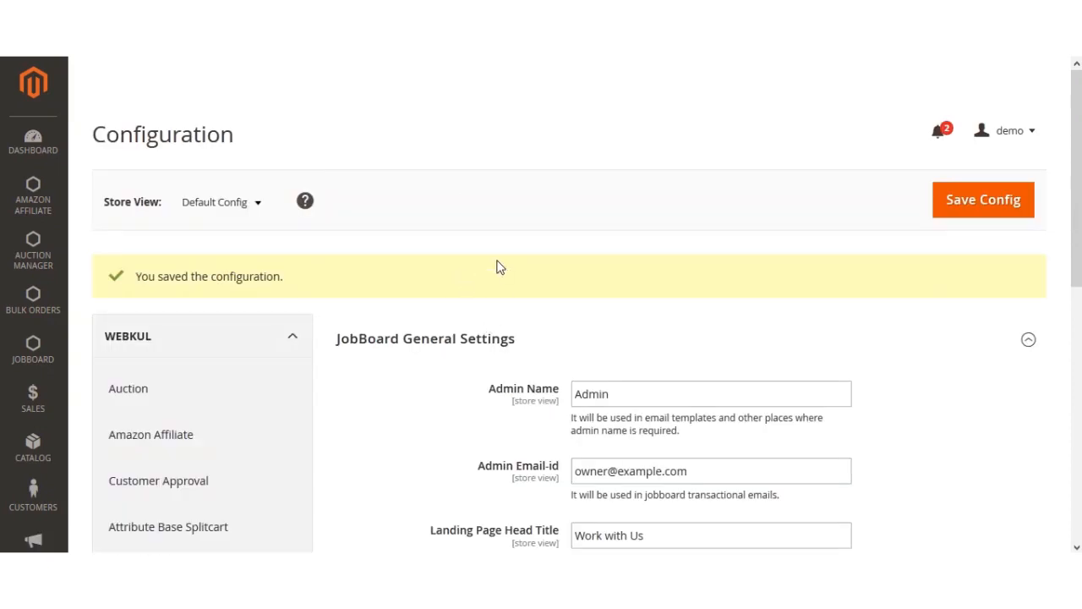
left_click_drag(1076, 191, 1065, 242)
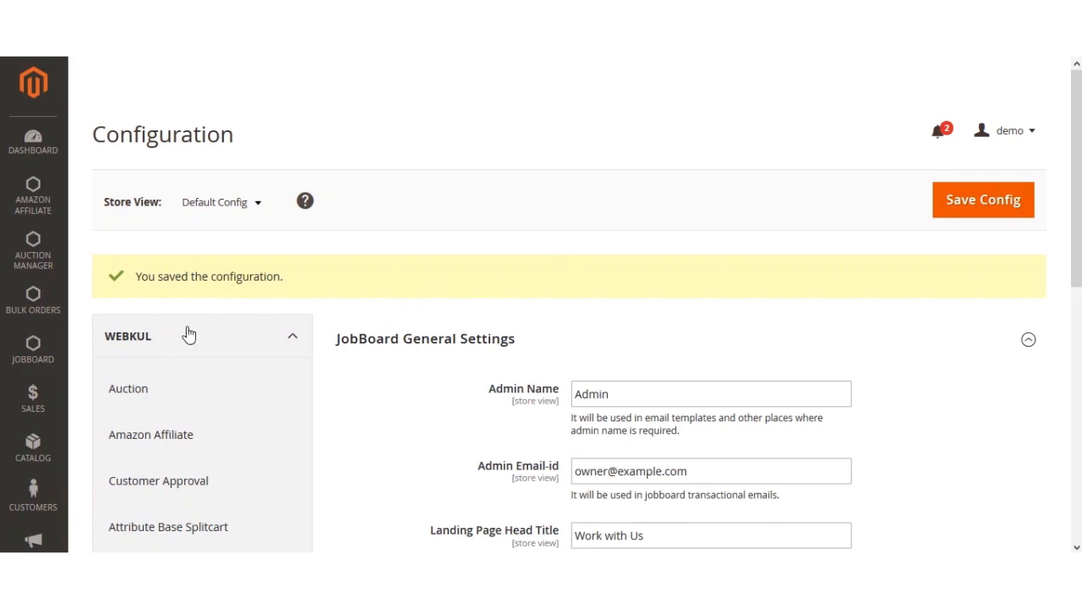
- Open the JobBoard Manage Categories and Manage Jobs pages in new tabs
left_click(38, 361)
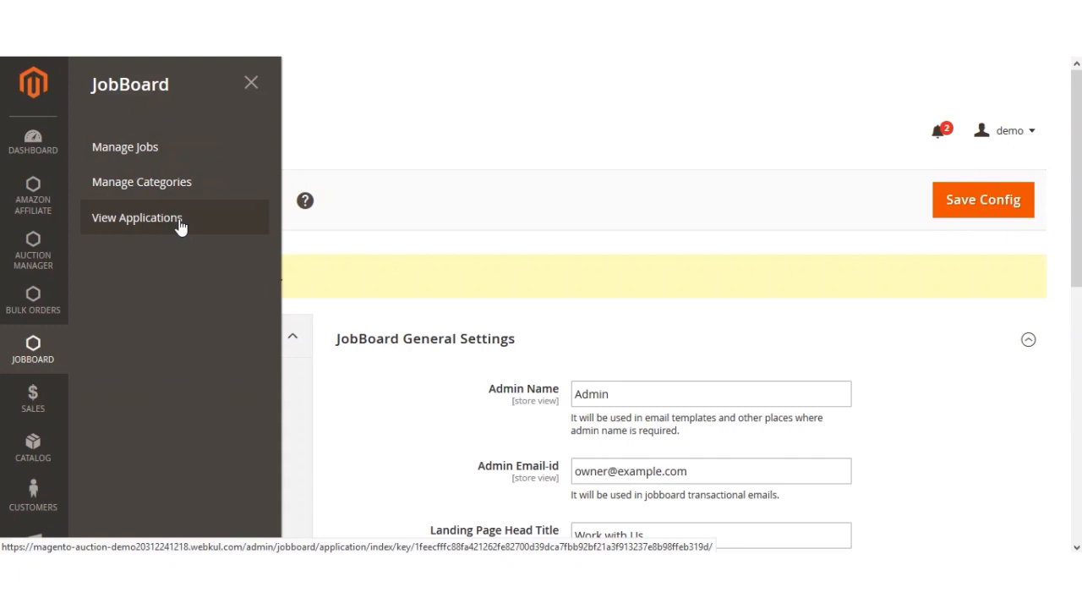
right_click(153, 192)
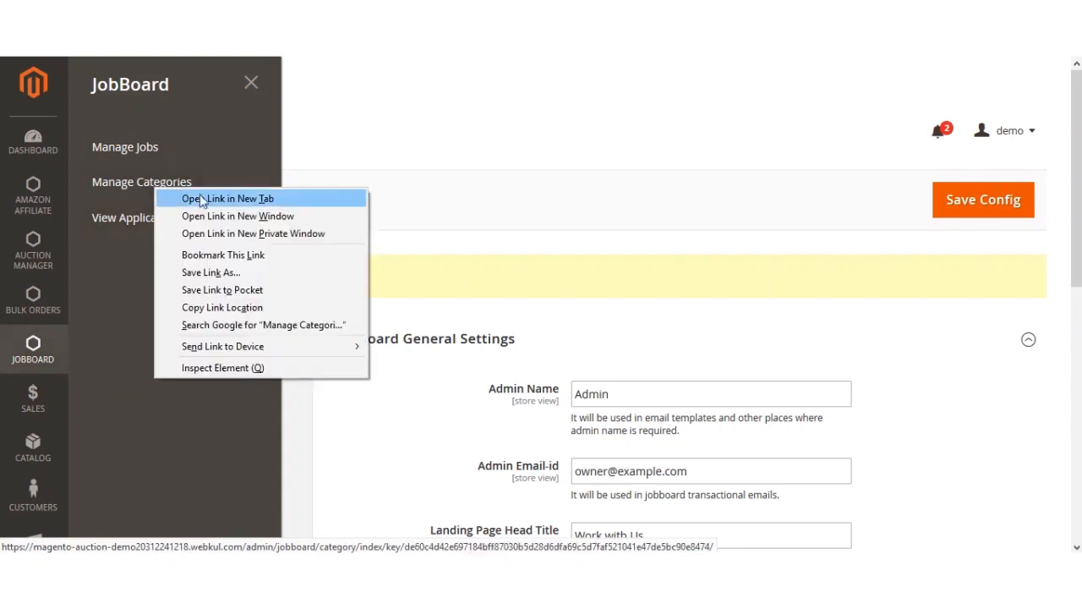
left_click(203, 198)
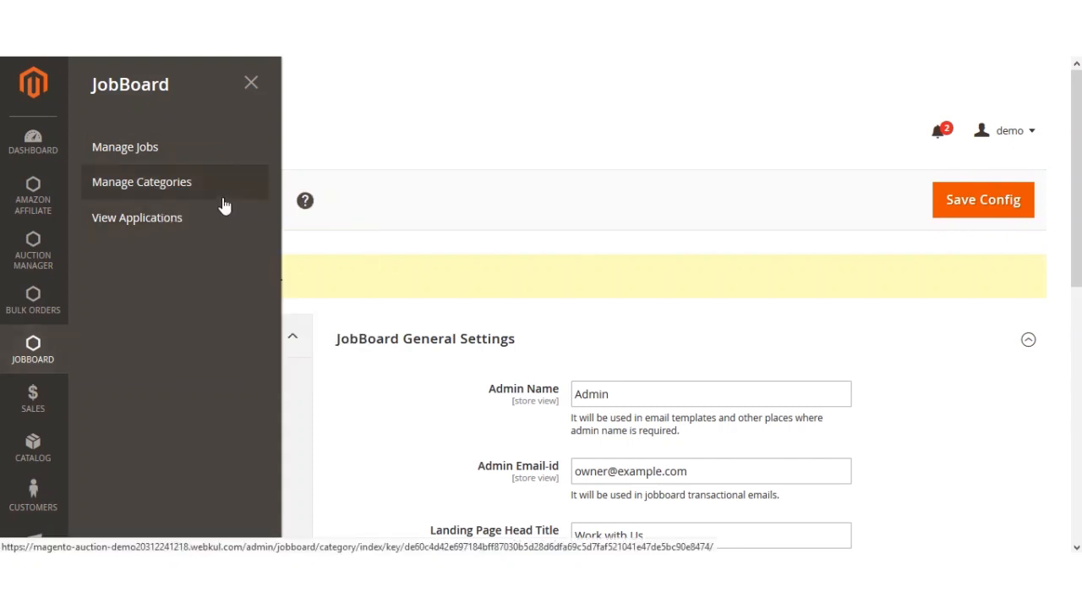
right_click(142, 155)
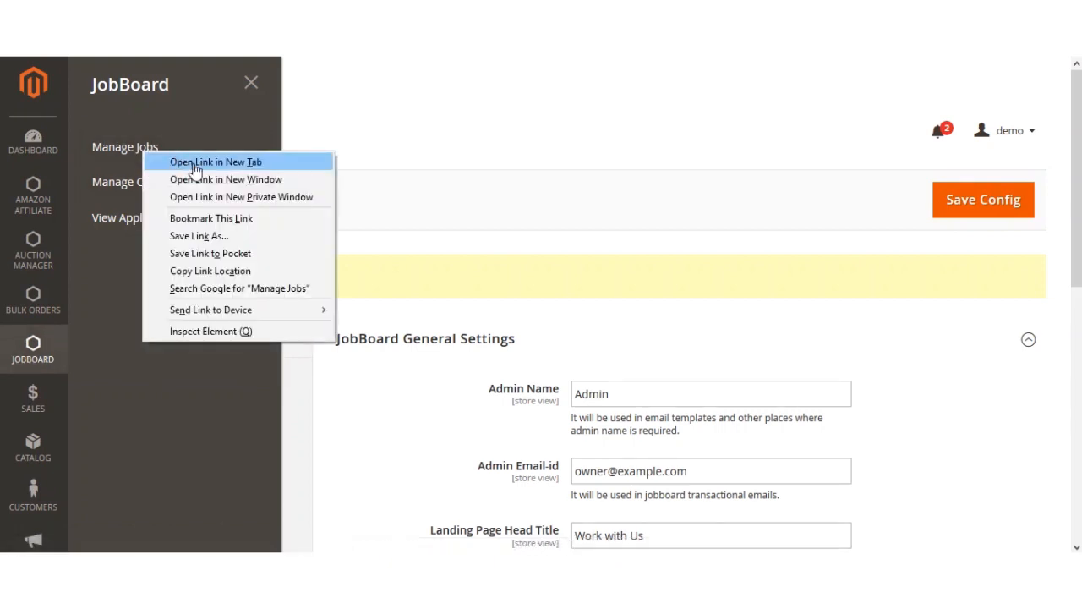
left_click(191, 163)
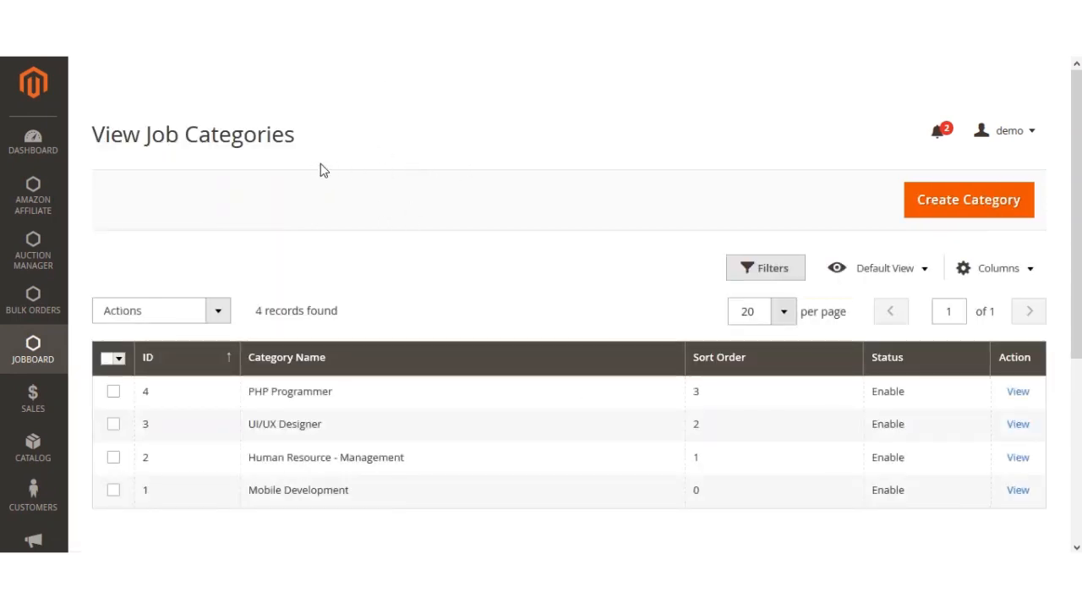
- Review the four categories, including PHP Programmer and UI/UX Designer, and the bulk actions list
mouse_move(1075, 252)
left_mouse_down()
mouse_move(1075, 347)
mouse_move(1075, 261)
left_mouse_up()
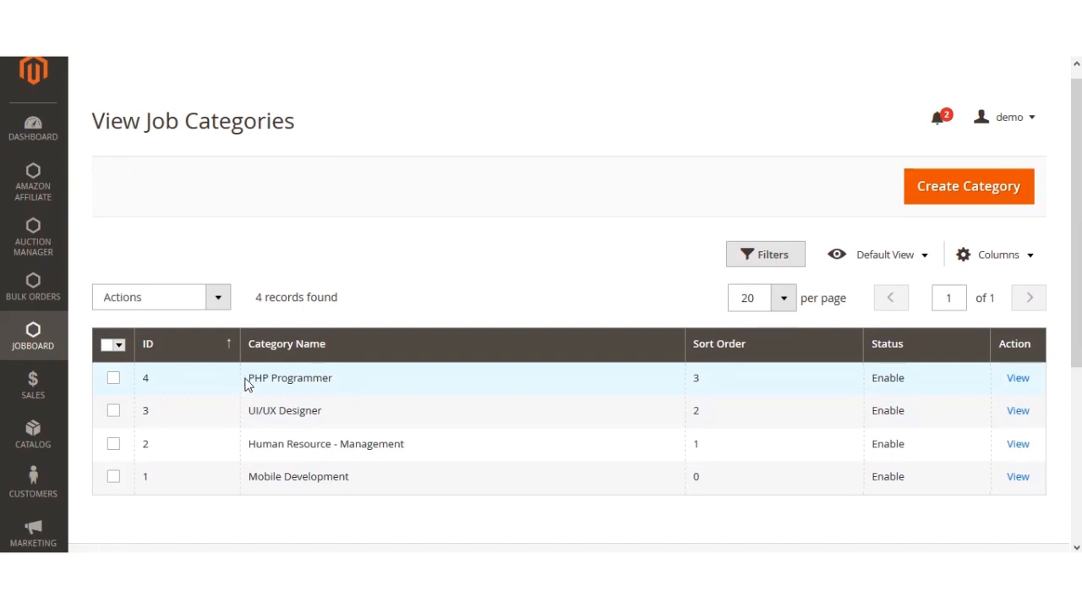
left_click_drag(251, 378, 337, 384)
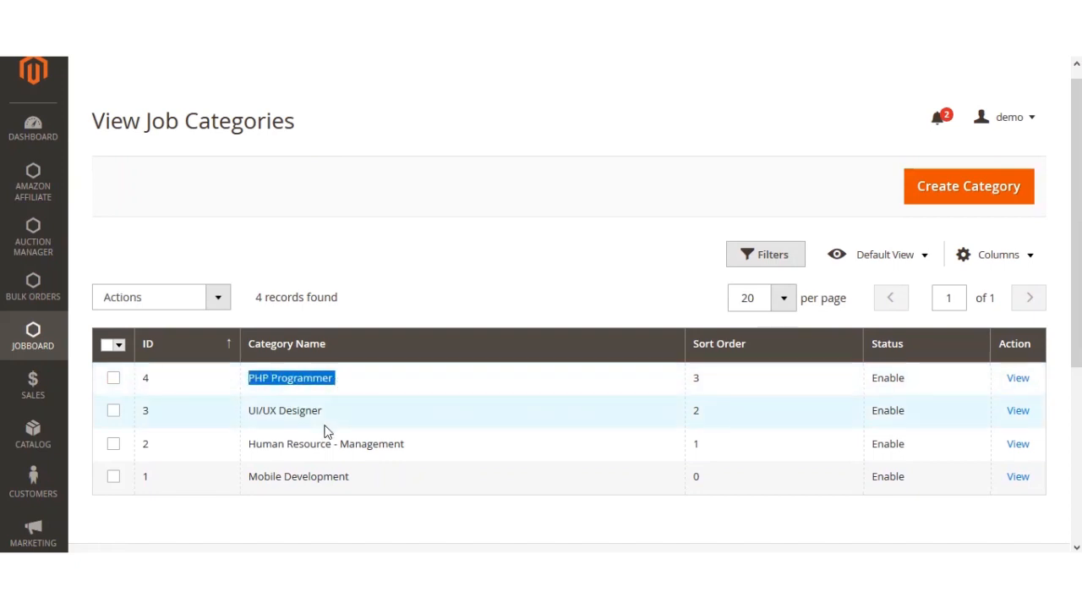
left_click_drag(322, 415, 248, 412)
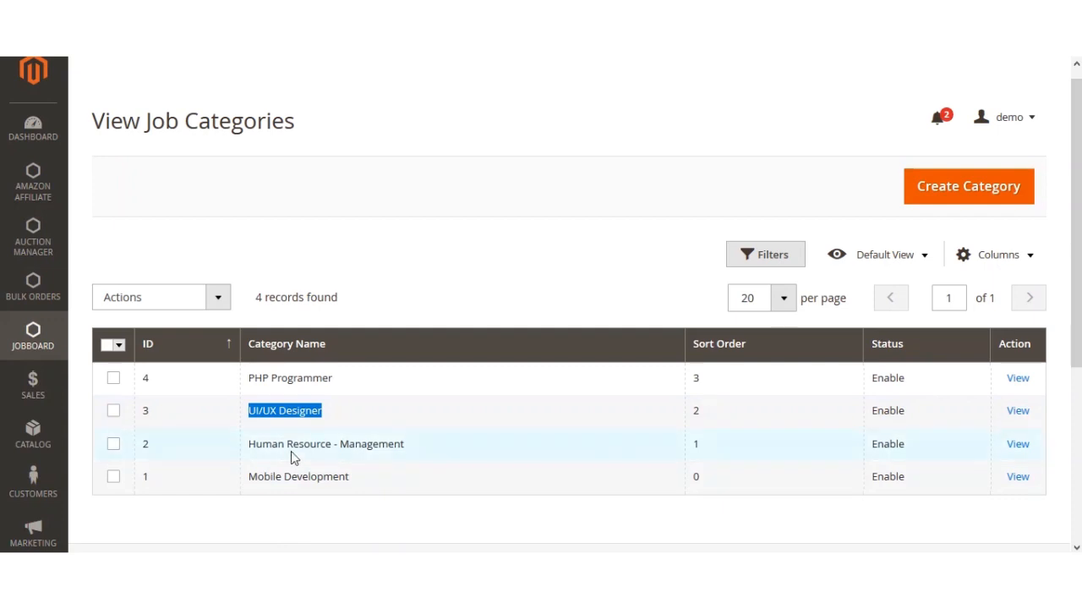
left_click_drag(250, 448, 422, 452)
left_click(381, 520)
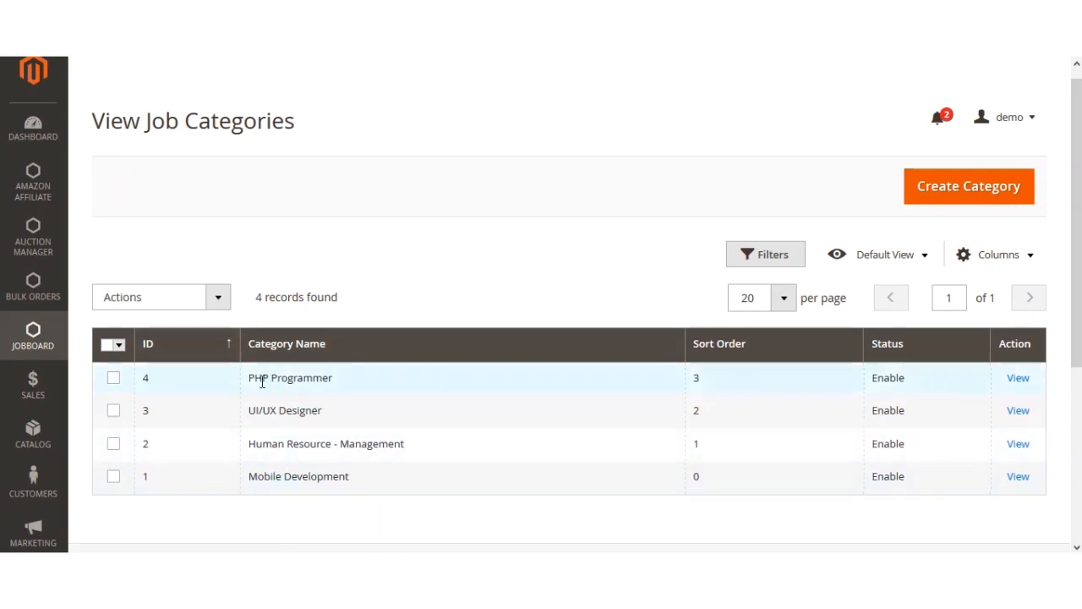
left_click_drag(255, 378, 337, 387)
left_click_drag(265, 411, 317, 446)
left_click(273, 475)
left_click_drag(274, 476, 341, 517)
left_click(341, 516)
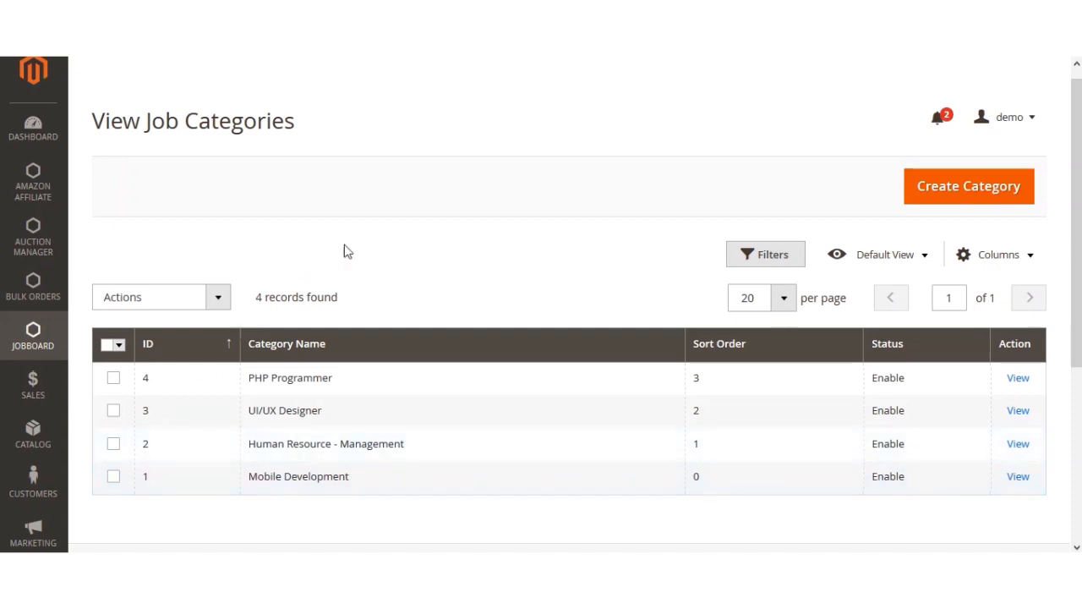
left_click(218, 304)
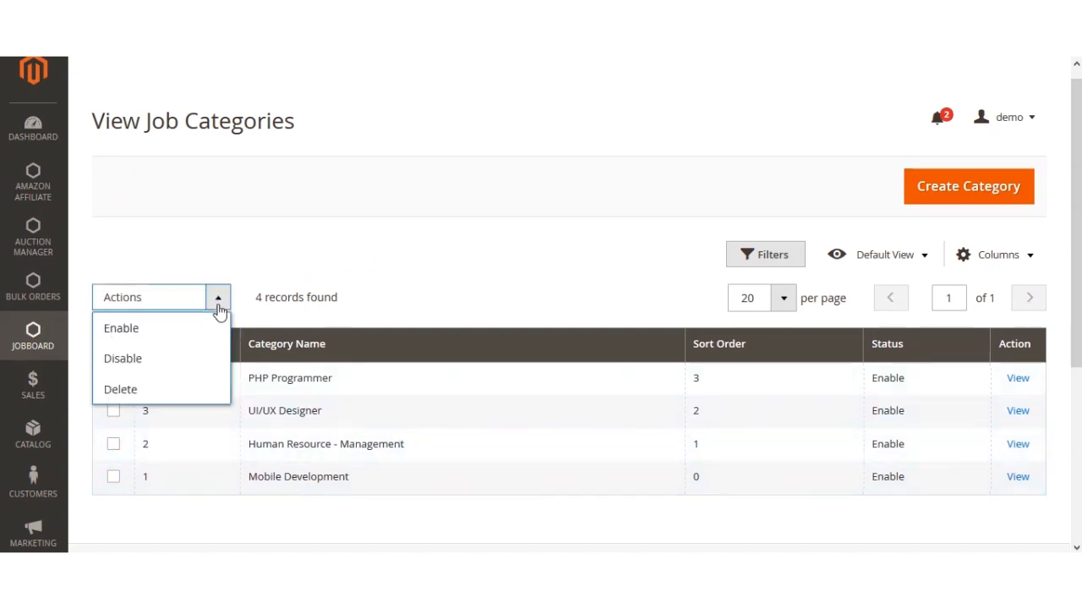
left_click(446, 281)
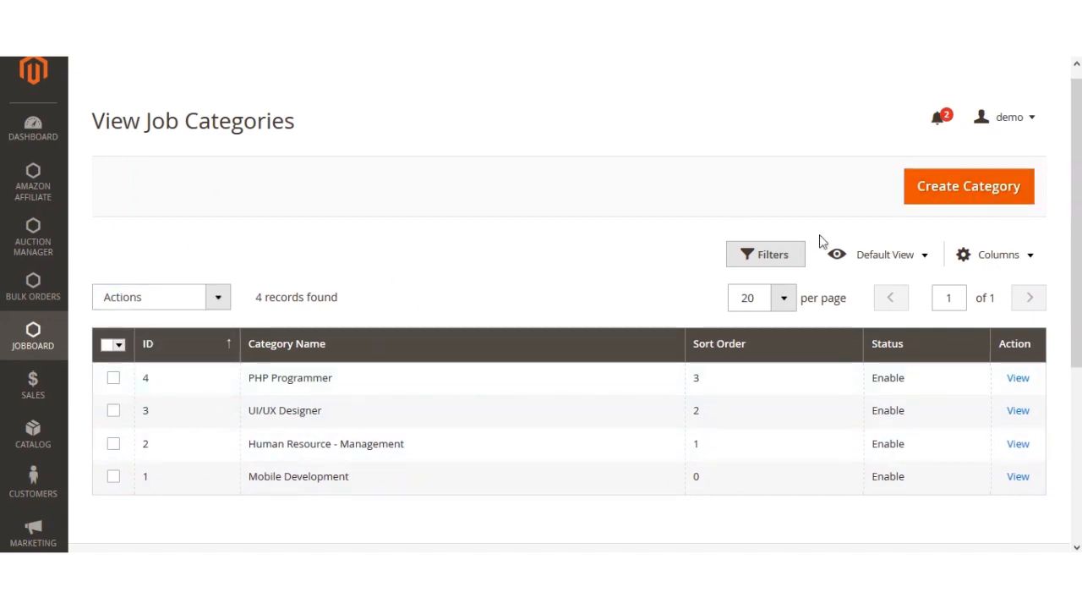
- Create and save the enabled category 'FrontEnd Work' with sort order 3
left_click(958, 198)
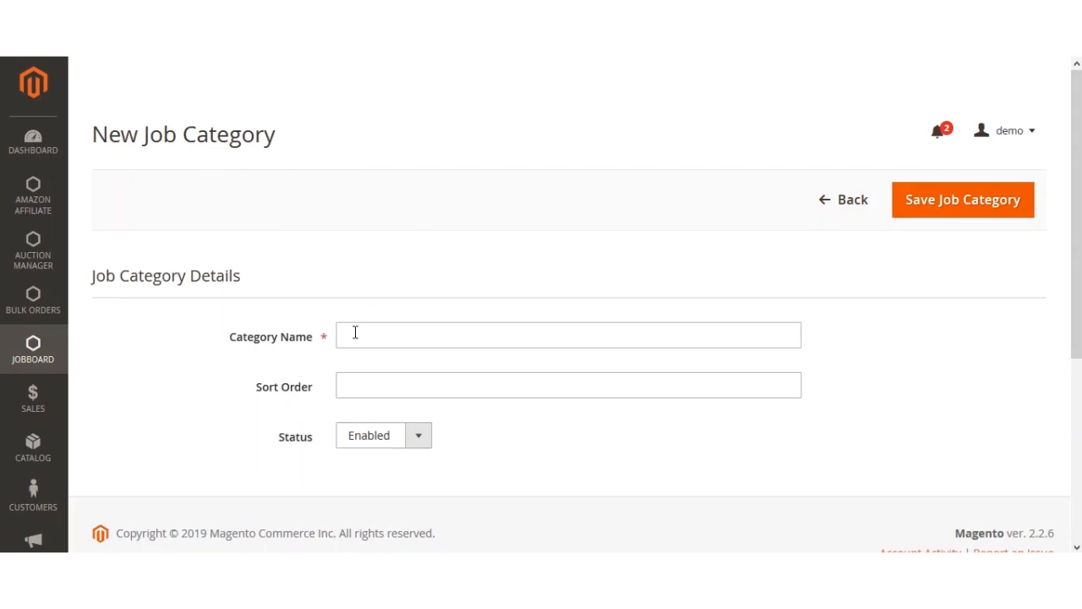
left_click(379, 328)
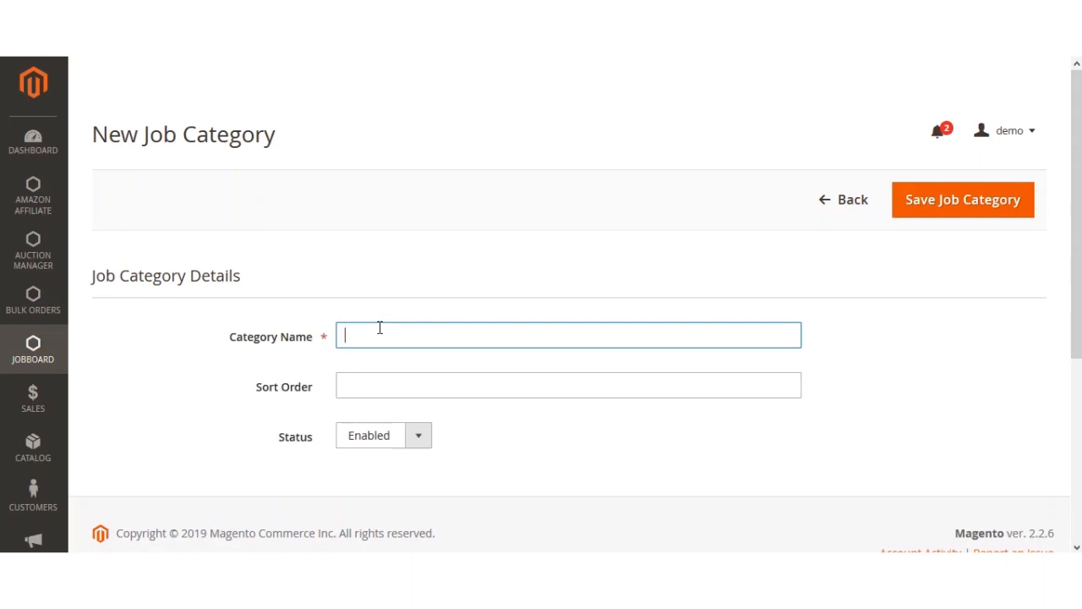
type("Froneend")
key("BackSpace")
key("BackSpace")
key("BackSpace")
key("BackSpace")
key("BackSpace")
type("tEnd Workd")
key("BackSpace")
left_click(375, 374)
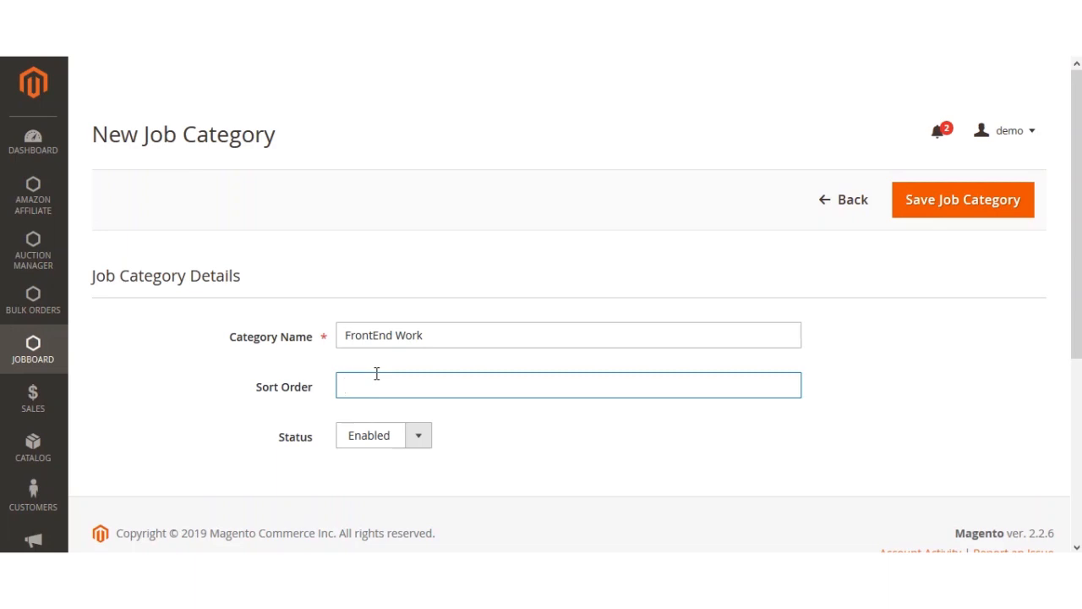
type("3")
left_click(922, 206)
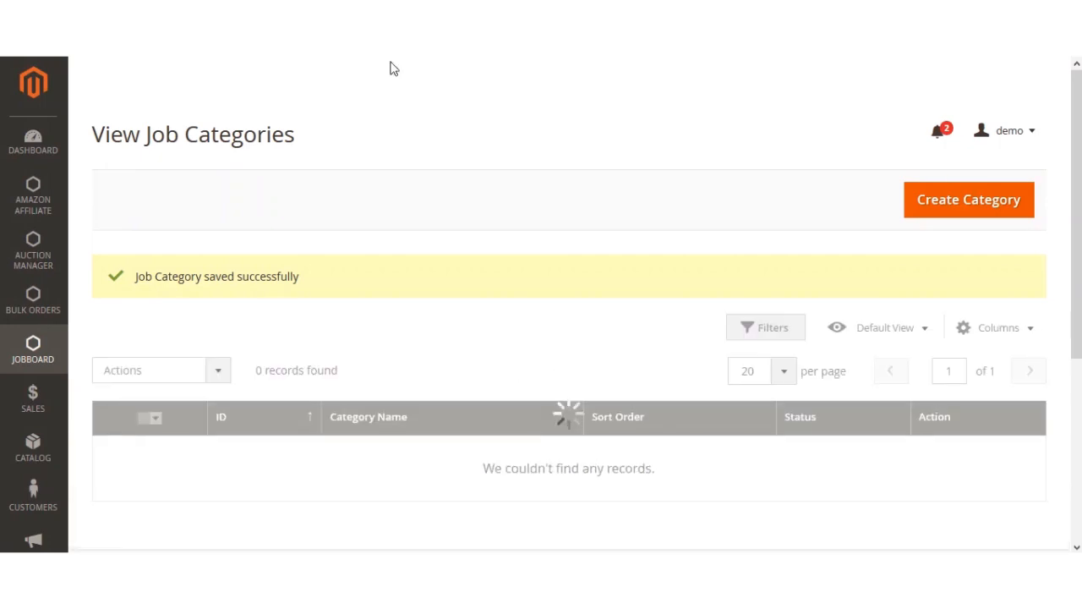
- Scroll the category grid to verify FrontEnd Work, then go to JobBoard > Manage Jobs
left_click_drag(1076, 124, 1076, 191)
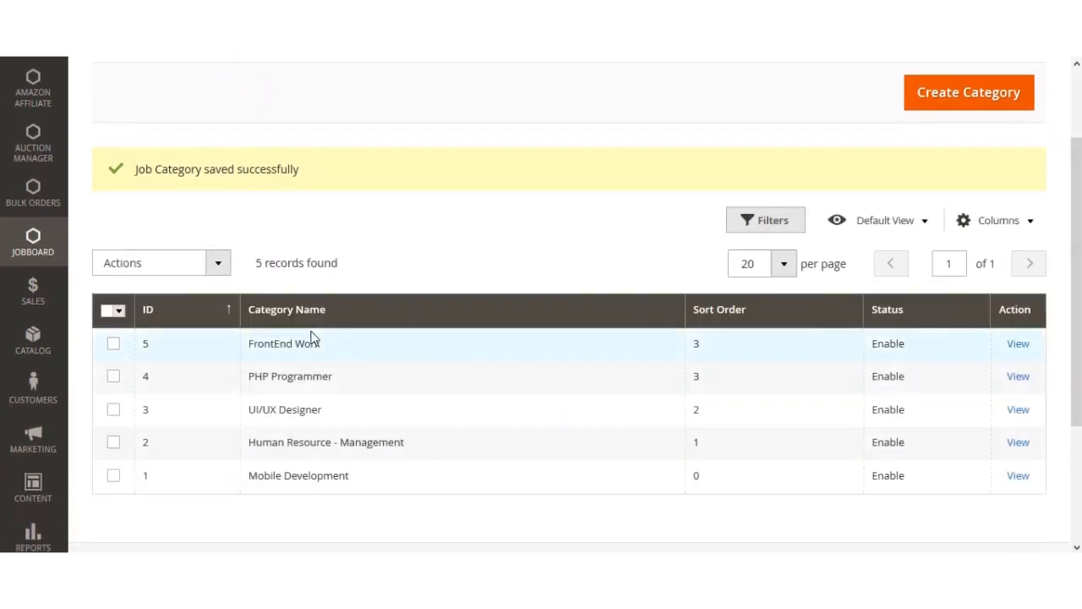
scroll(314, 338, "down", 2)
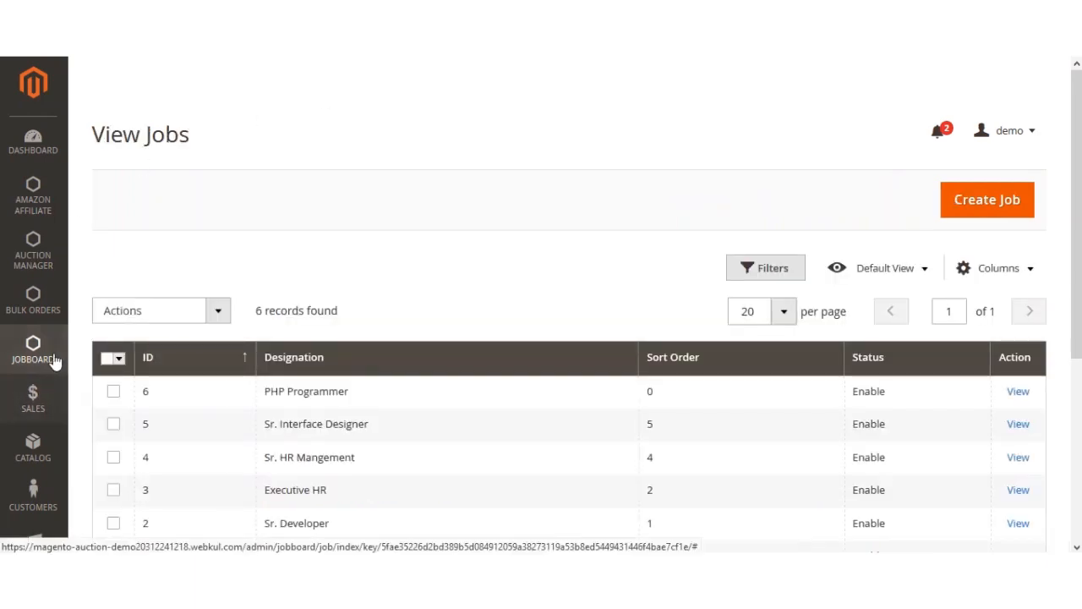
left_click(49, 355)
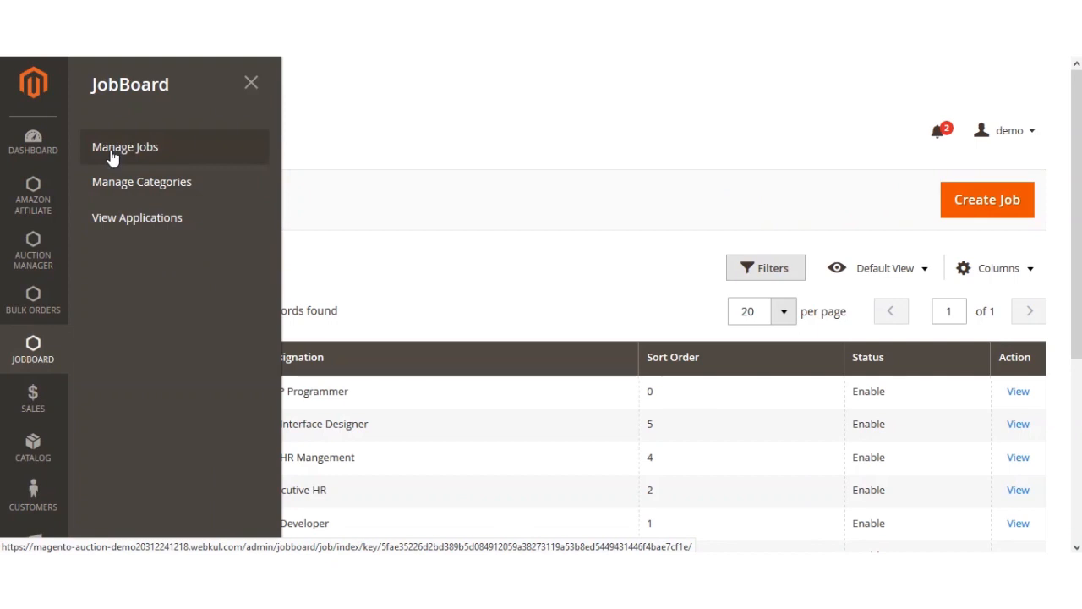
- Close the JobBoard flyout, look over the View Jobs grid, and start a new job with Create Job
left_click(492, 160)
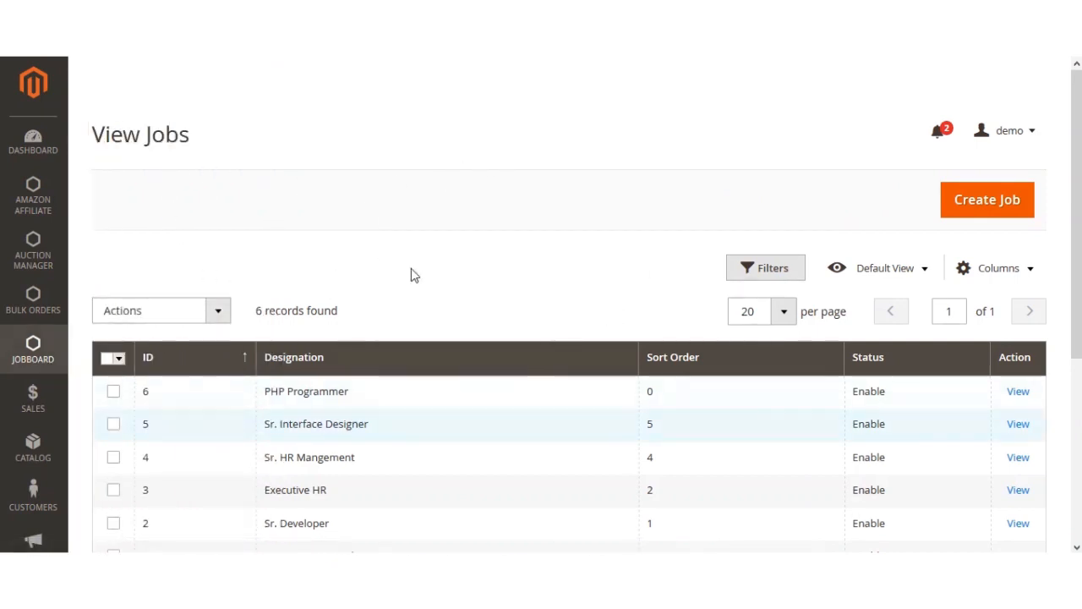
scroll(499, 380, "down", 5)
scroll(533, 220, "up", 4)
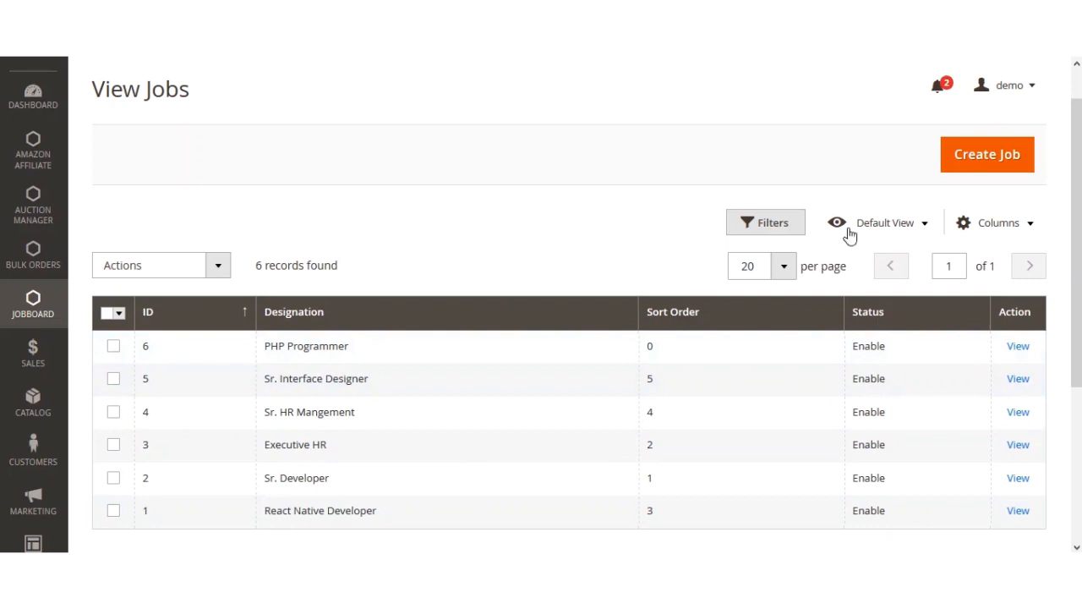
left_click(972, 158)
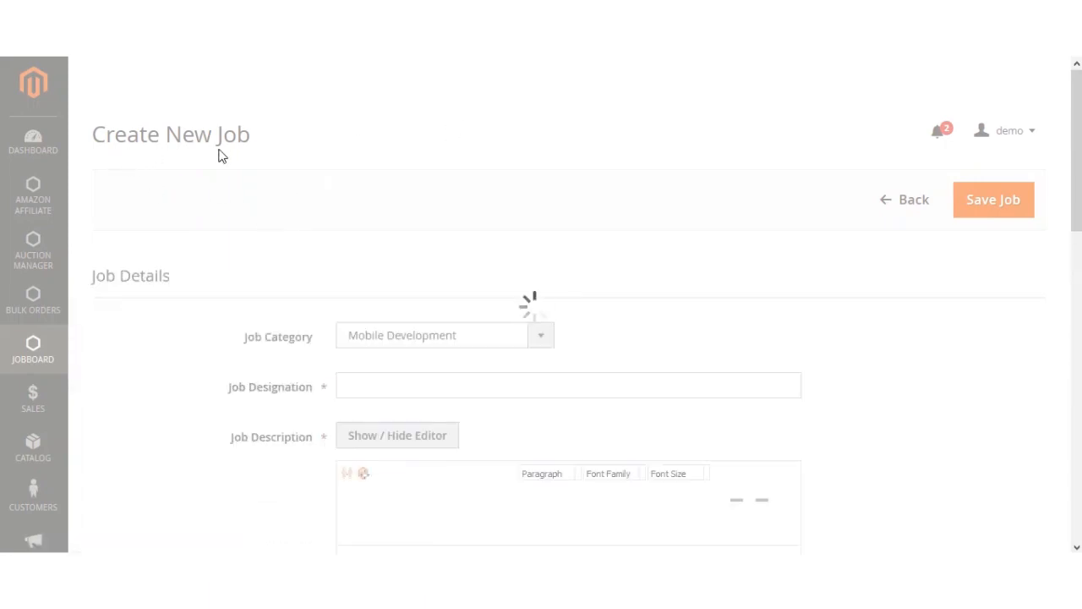
- Set the new job's category to FrontEnd Work
scroll(308, 189, "down", 2)
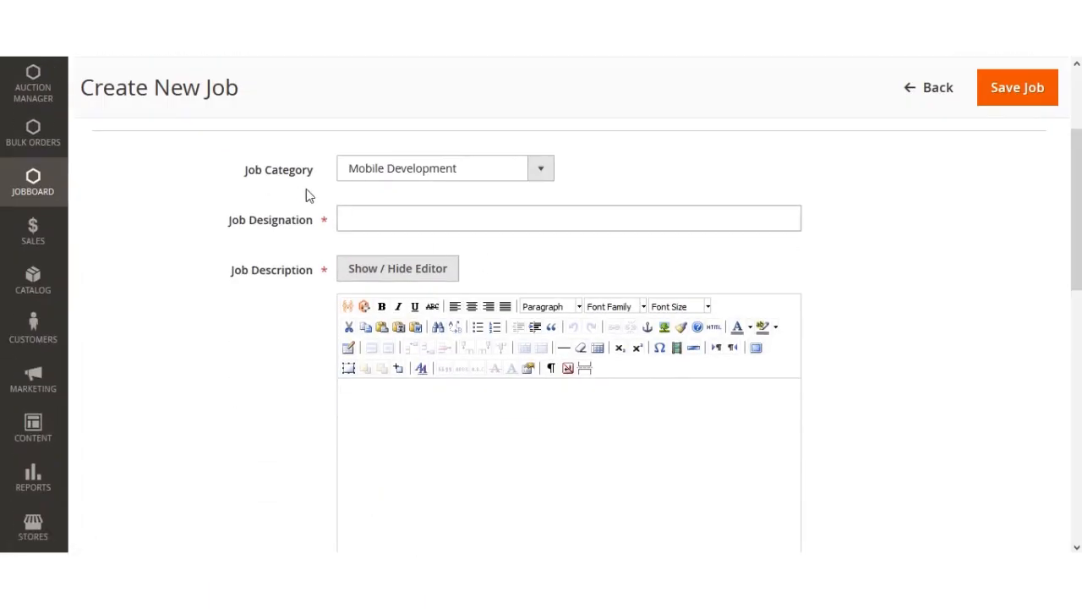
scroll(367, 271, "up", 2)
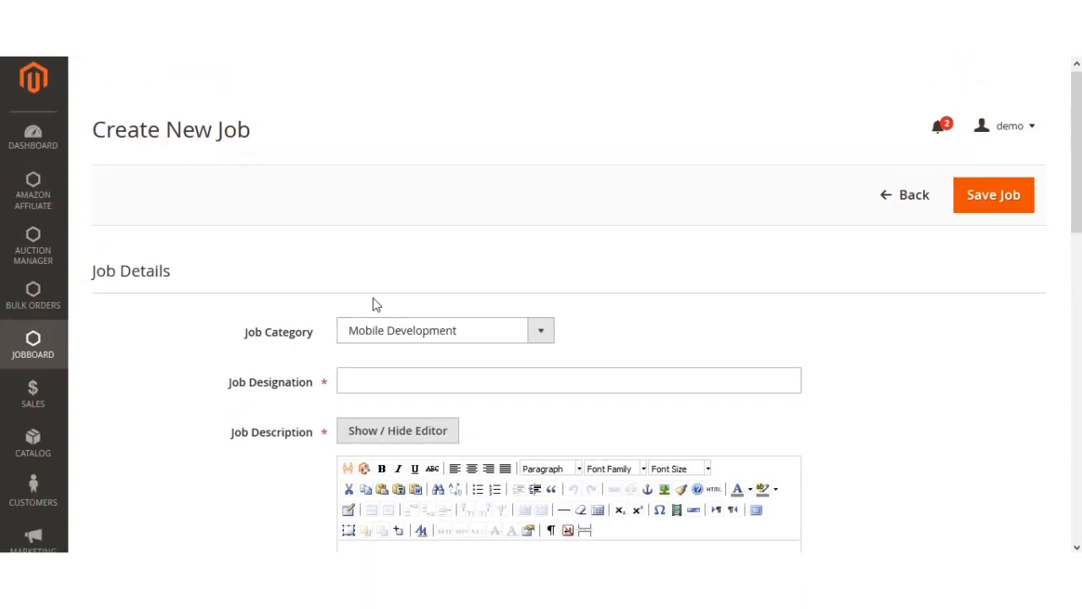
scroll(296, 317, "down", 1)
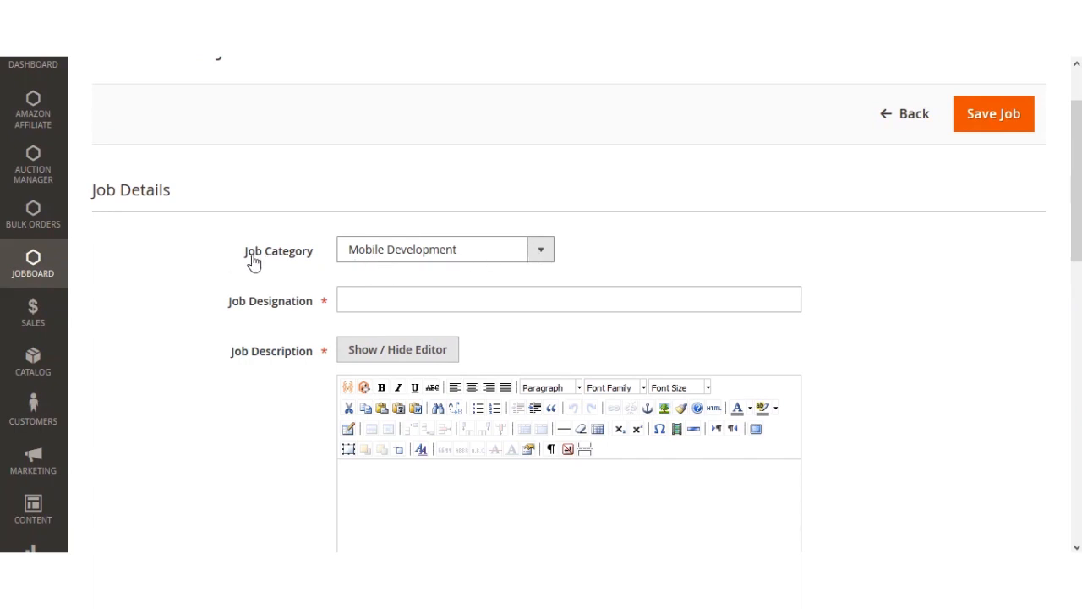
left_click_drag(246, 255, 314, 263)
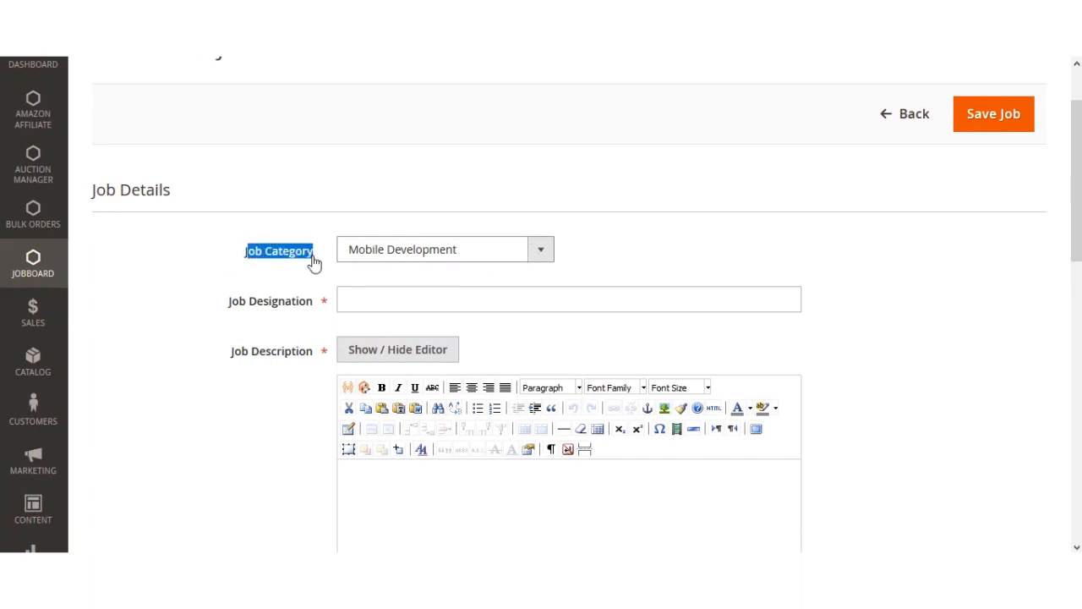
left_click(545, 258)
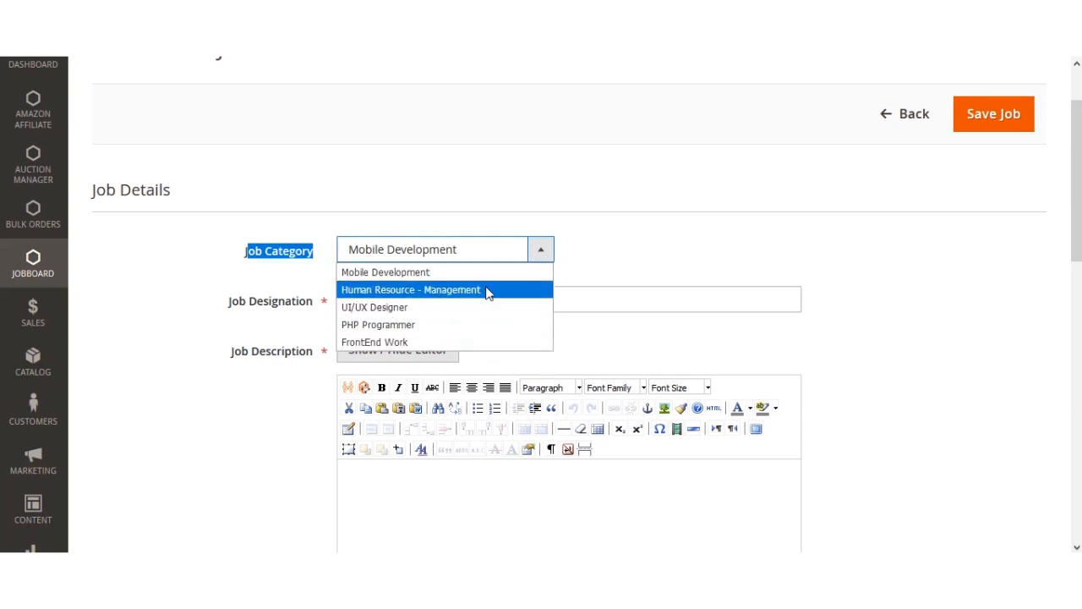
left_click(486, 343)
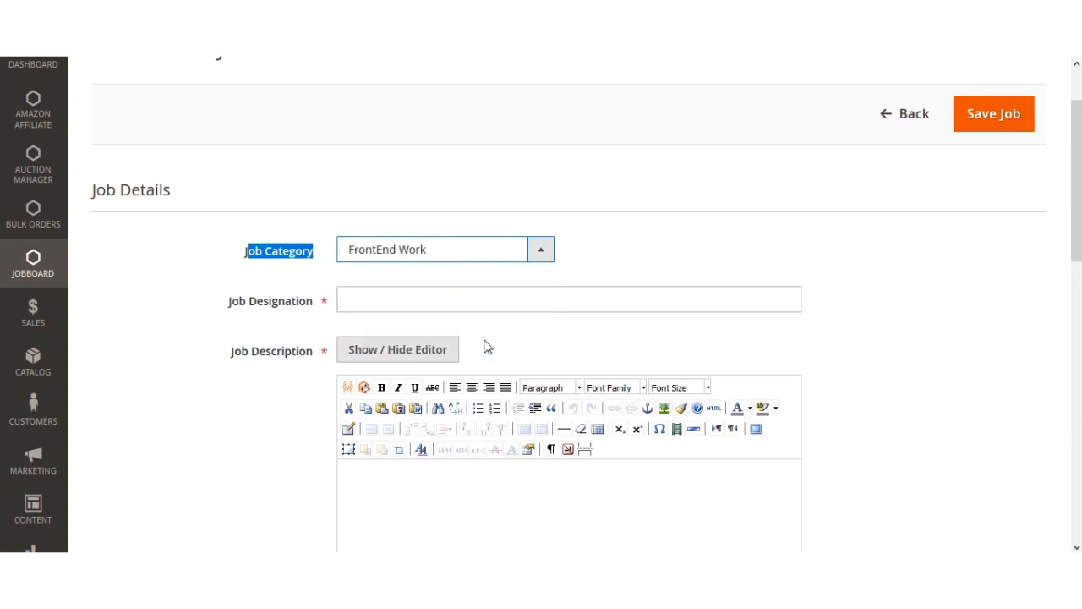
- Enter 'Helper' as the job designation
left_click(364, 299)
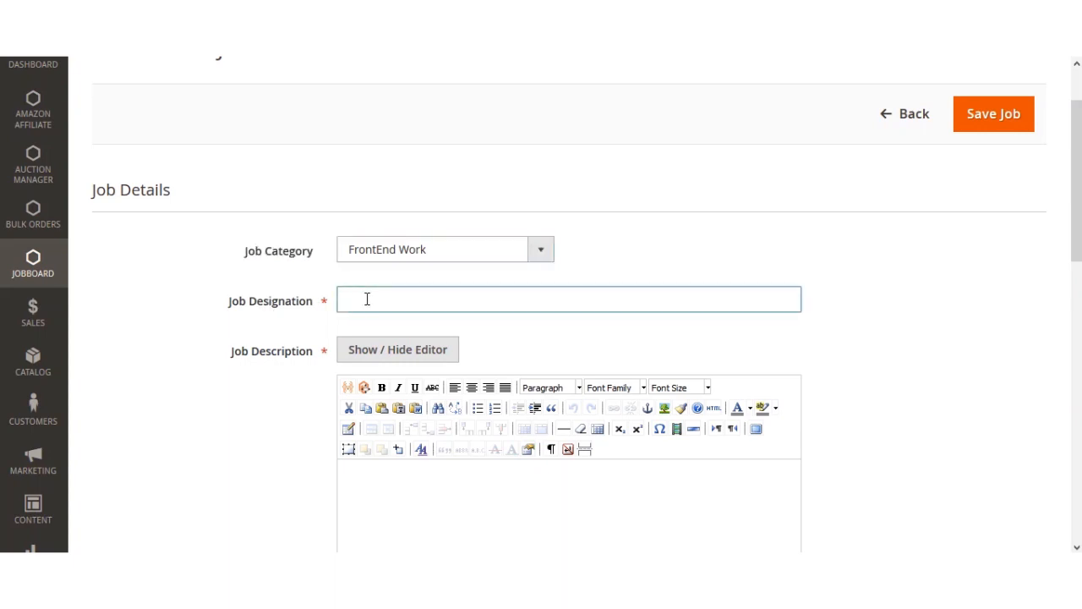
type("Ligh")
key("BackSpace")
key("BackSpace")
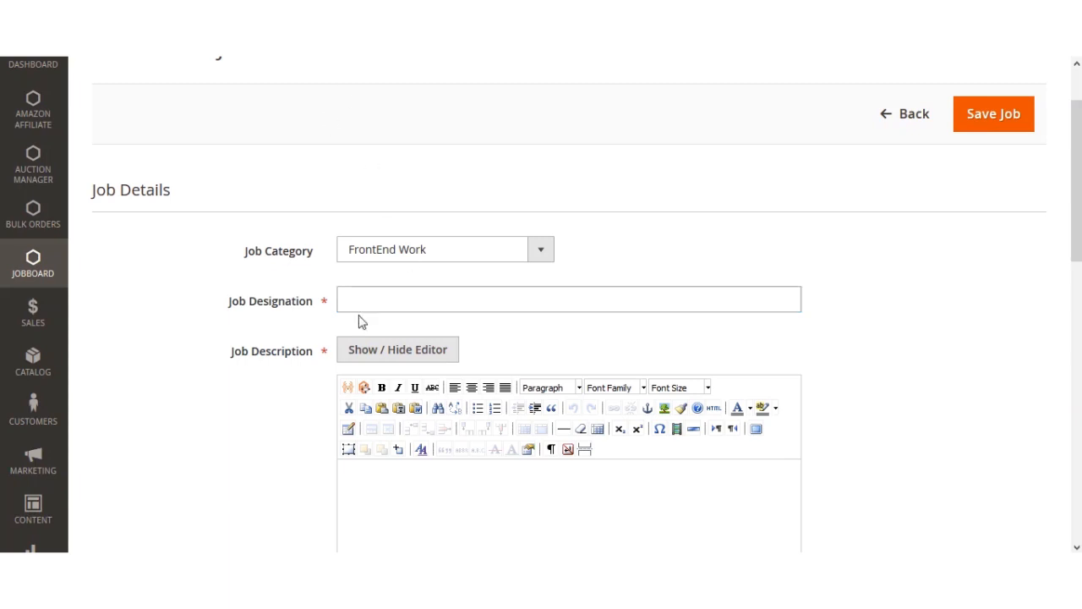
type("Helper")
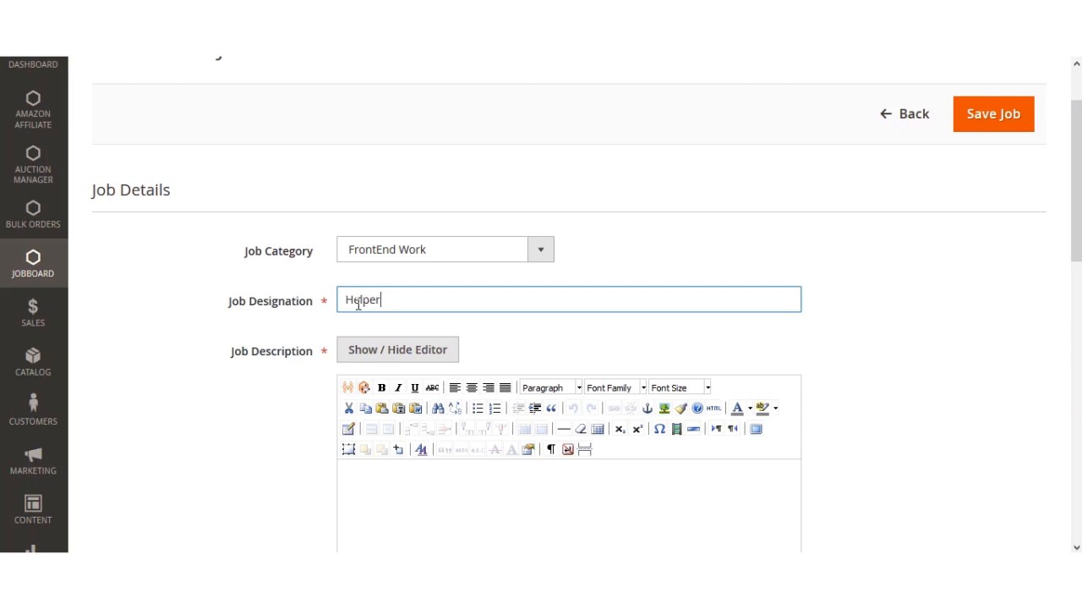
- Write the job description 'Need a helper with an experience of 3 yeards'
scroll(380, 442, "down", 2)
left_click(396, 411)
type("Need a helper with an experience of 3 ")
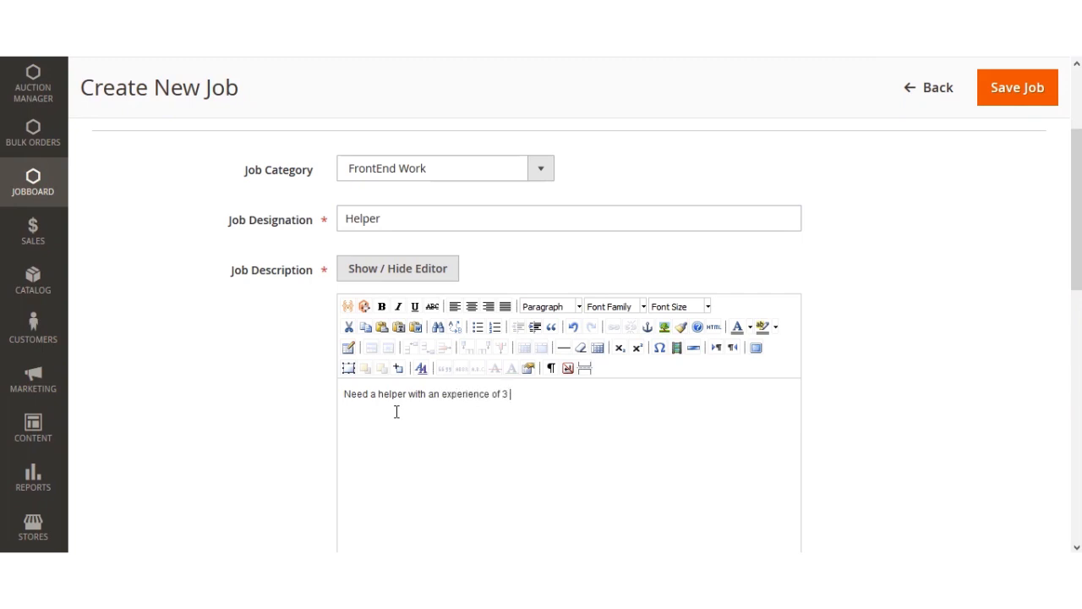
type("yeards")
scroll(398, 410, "down", 3)
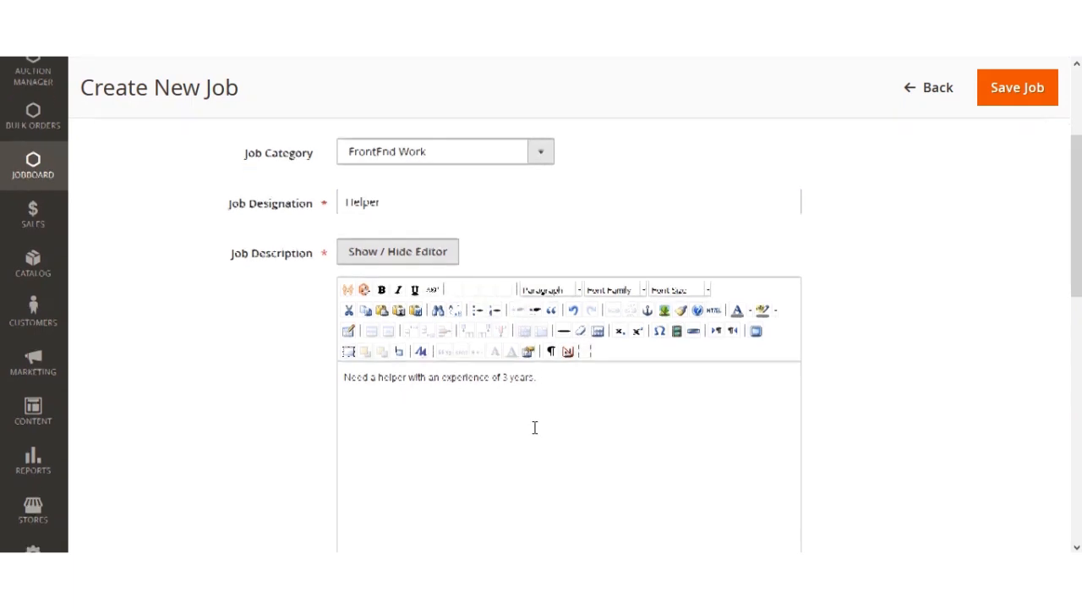
scroll(390, 414, "down", 2)
- Enter Job Eligibility 10+, Job Location New Delhi and Skills Required Frontoffice
left_click(375, 332)
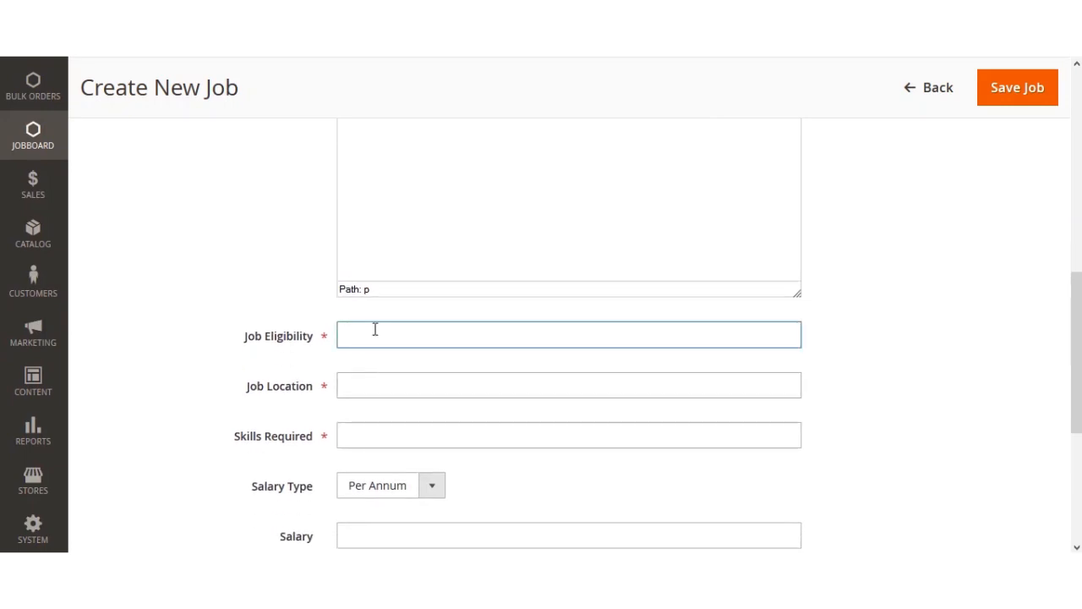
type("10+")
left_click(360, 389)
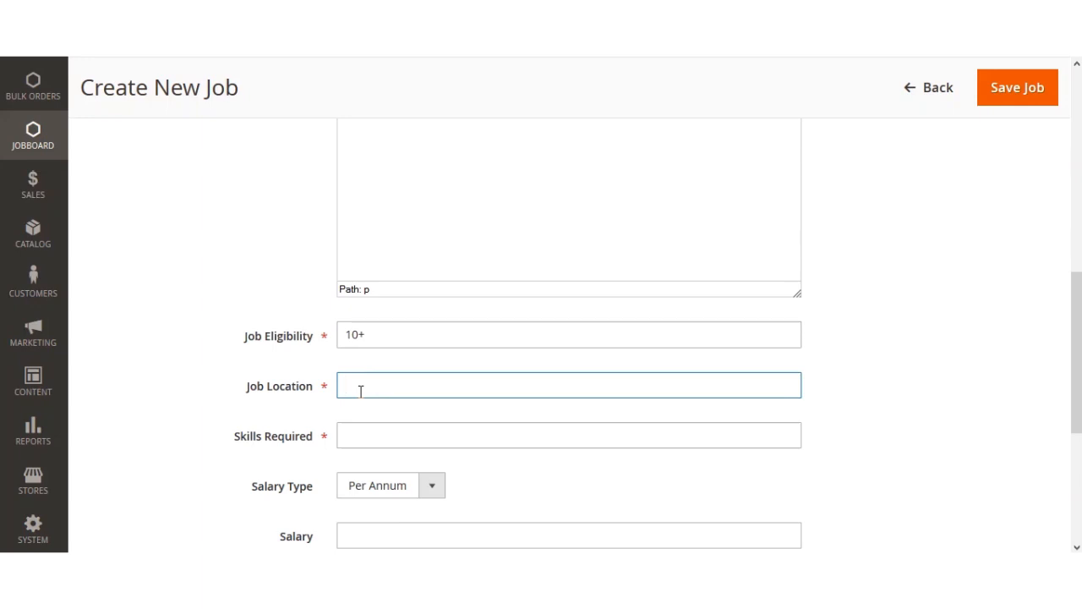
type("New Delhi")
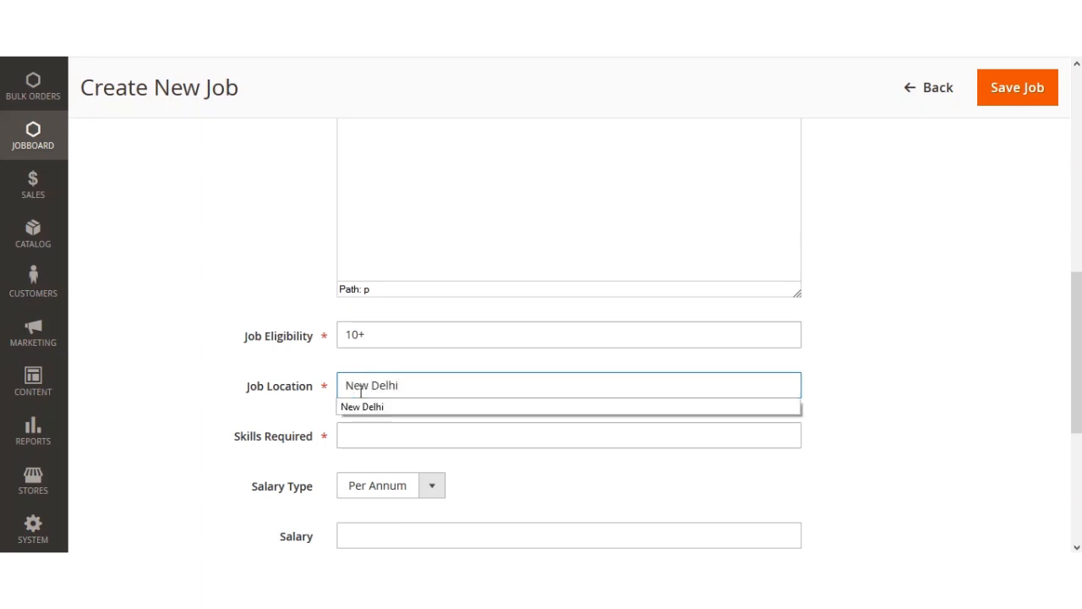
left_click(232, 388)
left_click(387, 447)
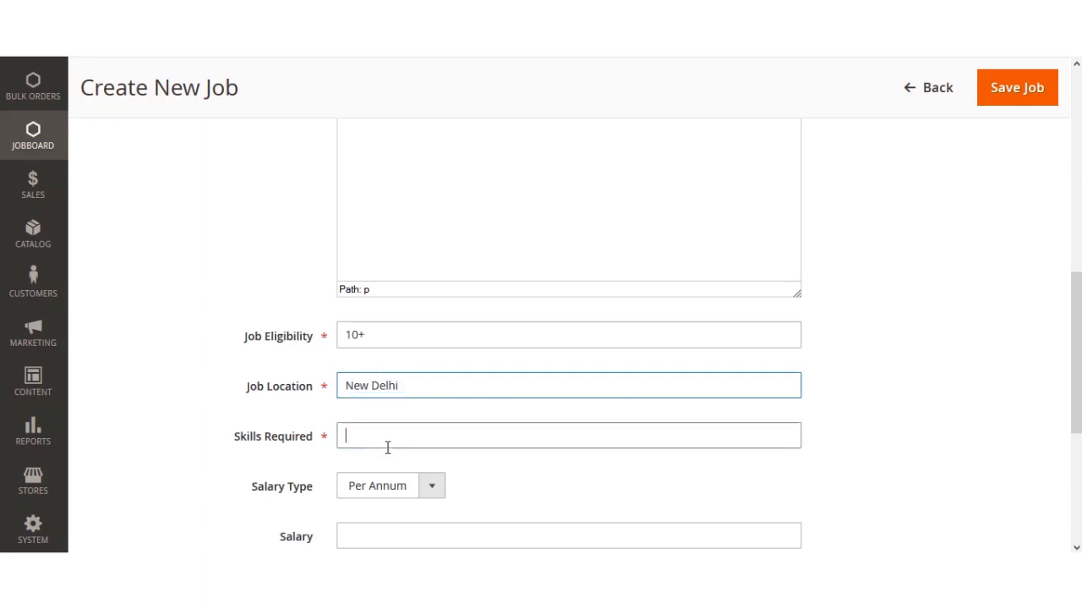
type("Fro")
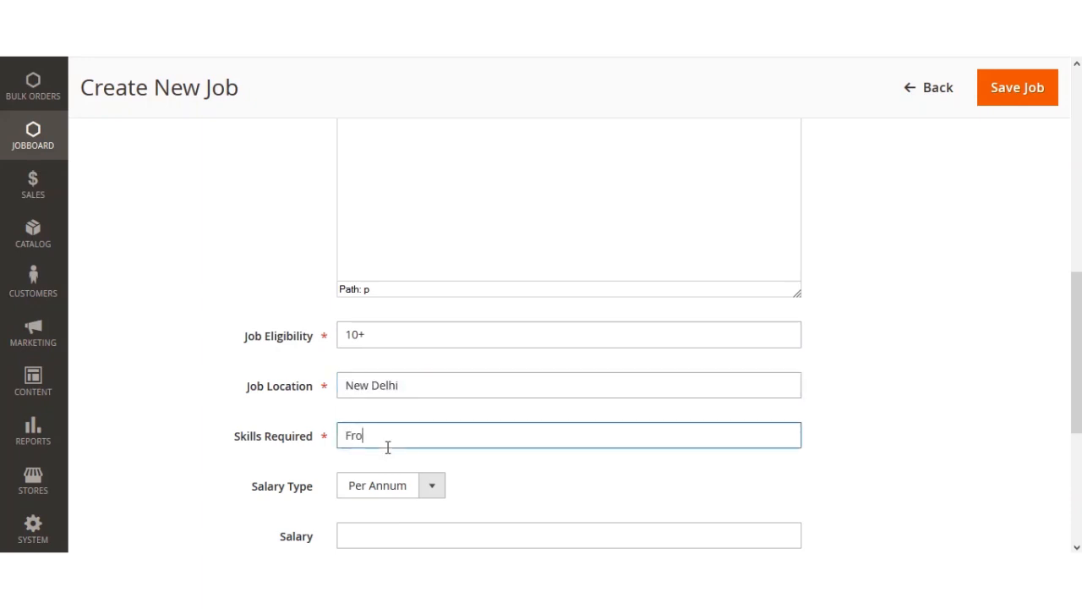
type("ntoffice")
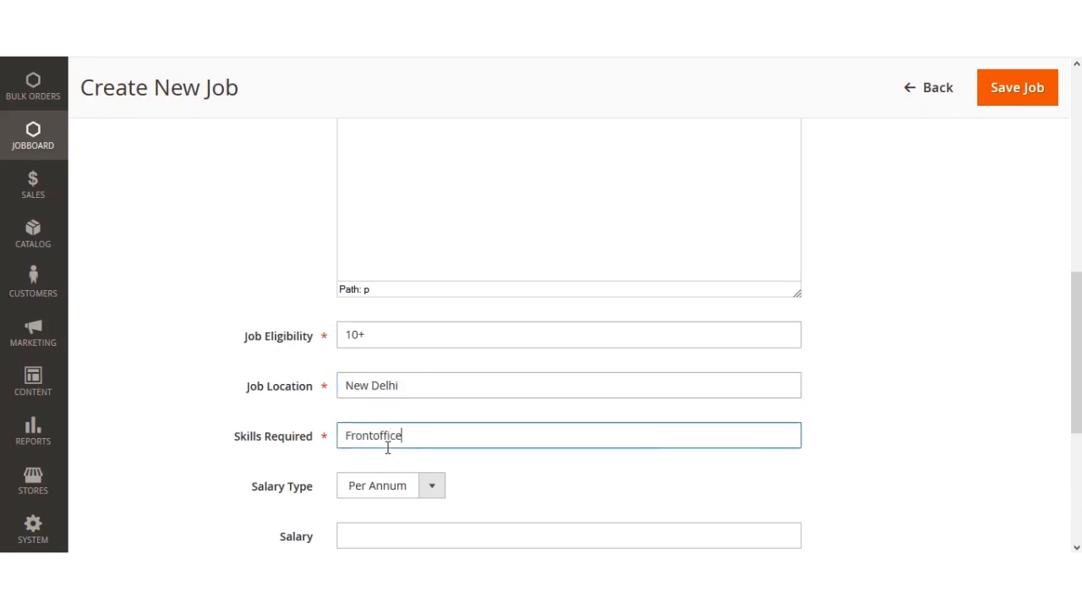
- Keep the Per Annum salary type, with salary 3.50000 and experience required 2
scroll(372, 447, "down", 2)
left_click(429, 325)
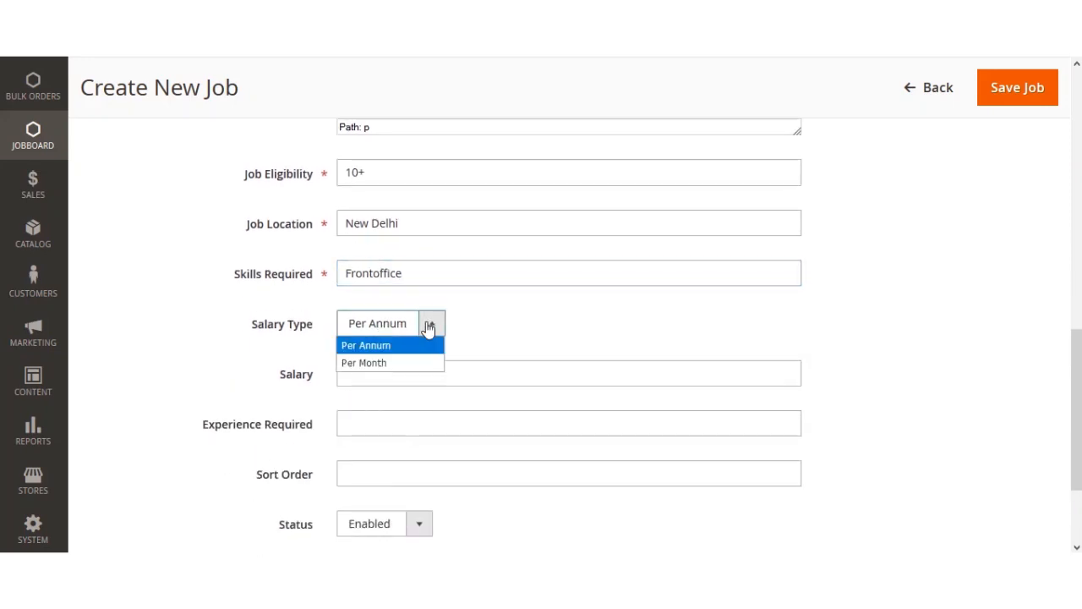
left_click(391, 353)
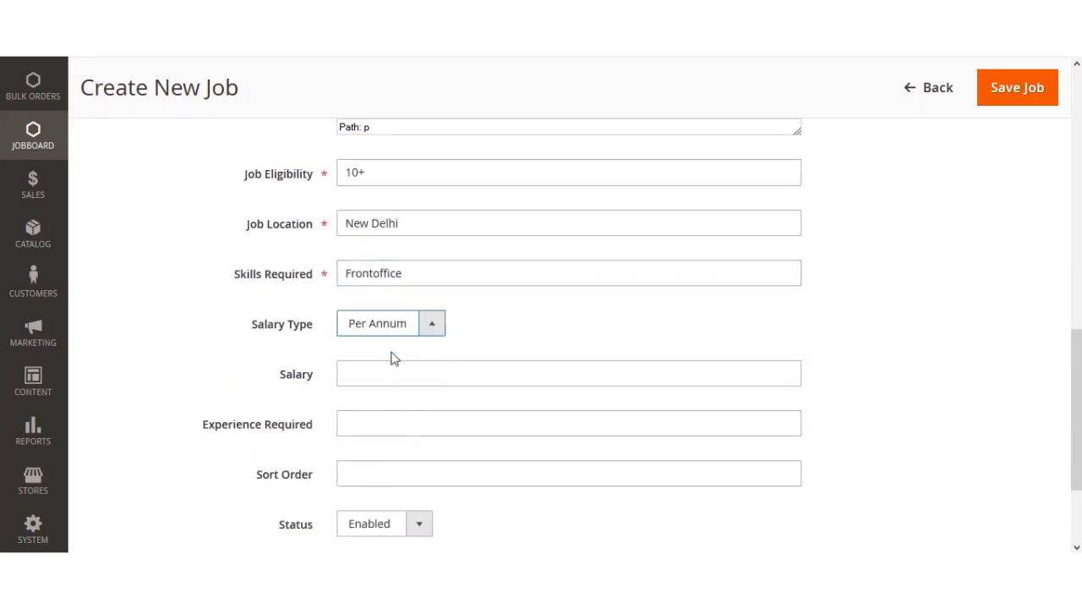
left_click(410, 369)
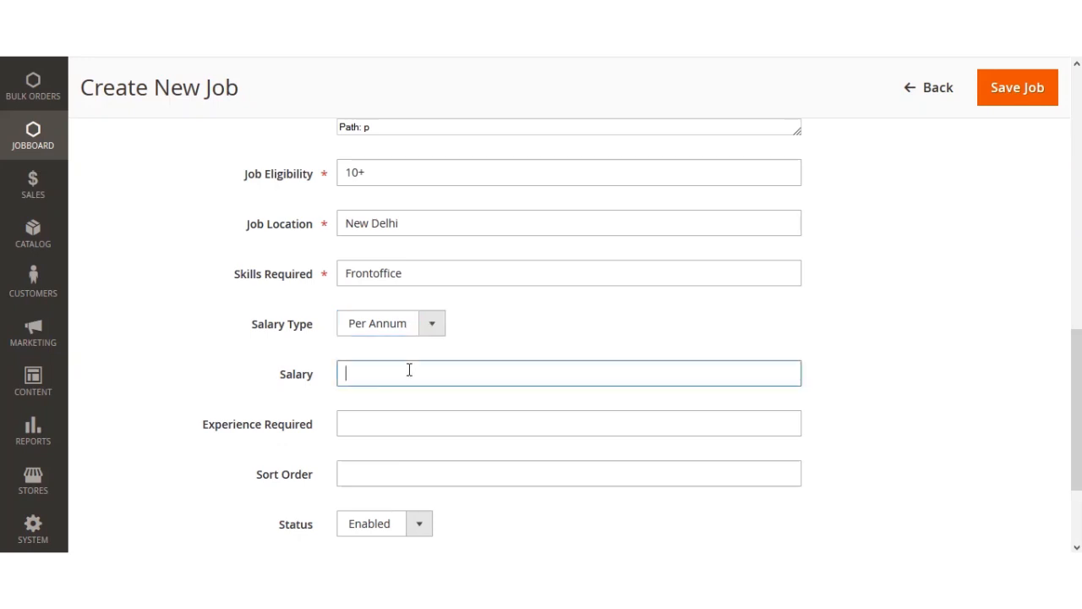
type("3.50000")
left_click(377, 432)
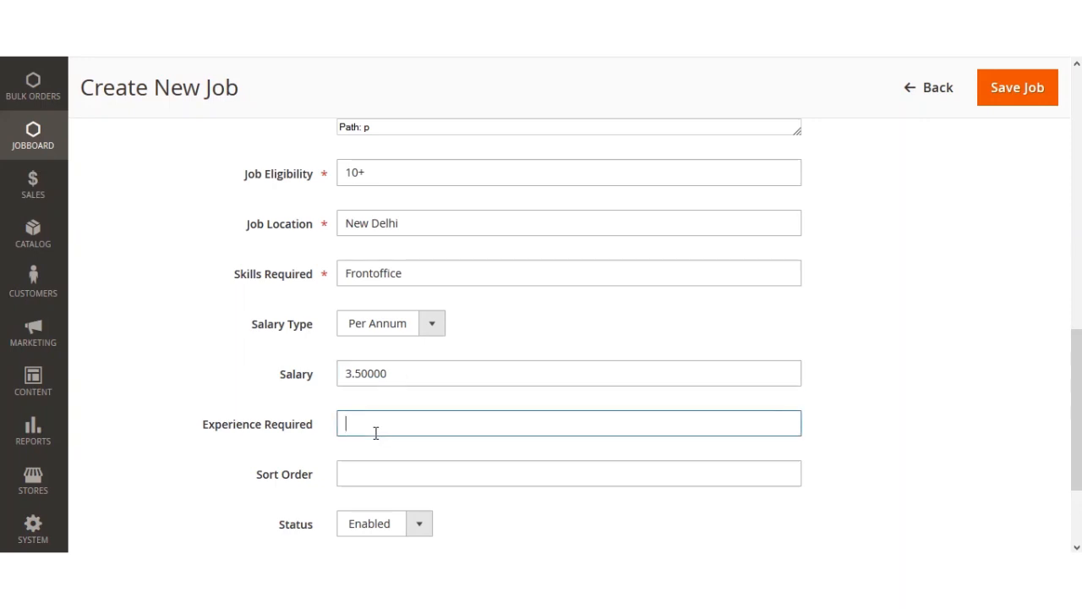
type("2")
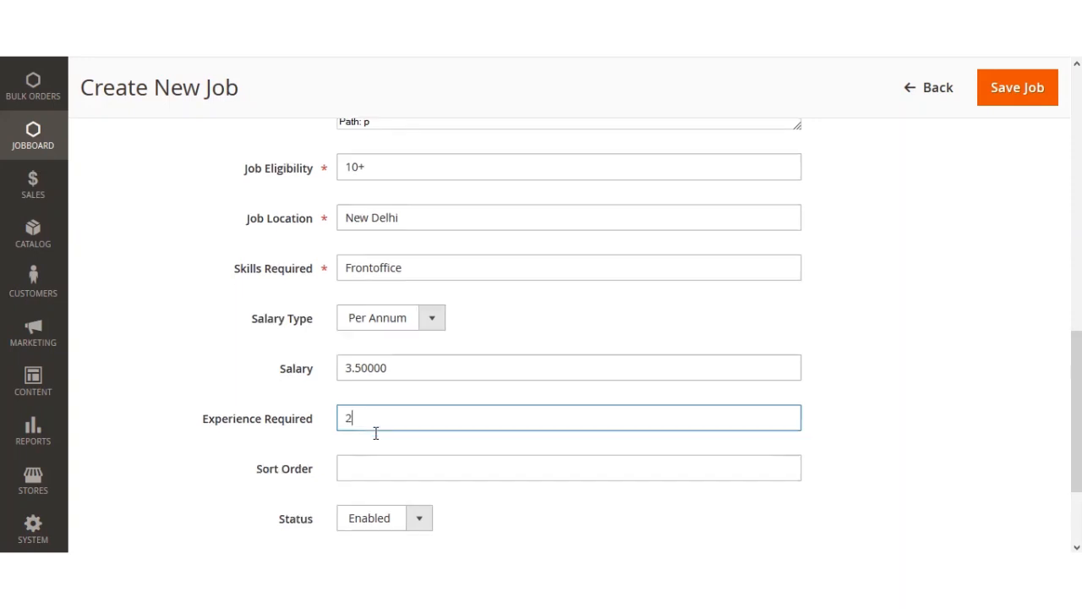
- Set sort order 2 and save the Helper job
scroll(386, 372, "down", 3)
left_click(381, 330)
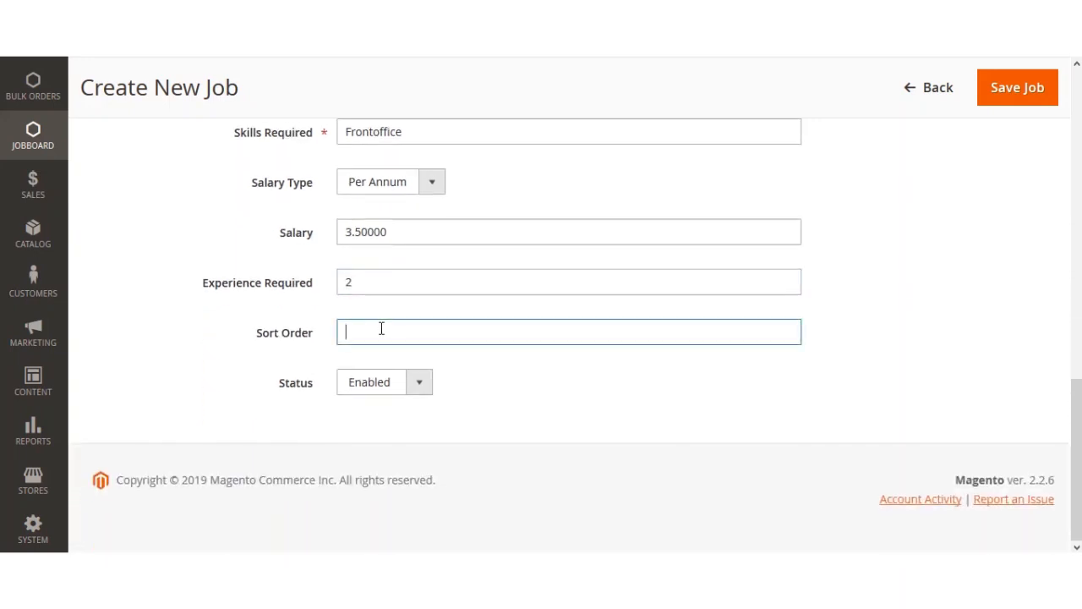
type("2")
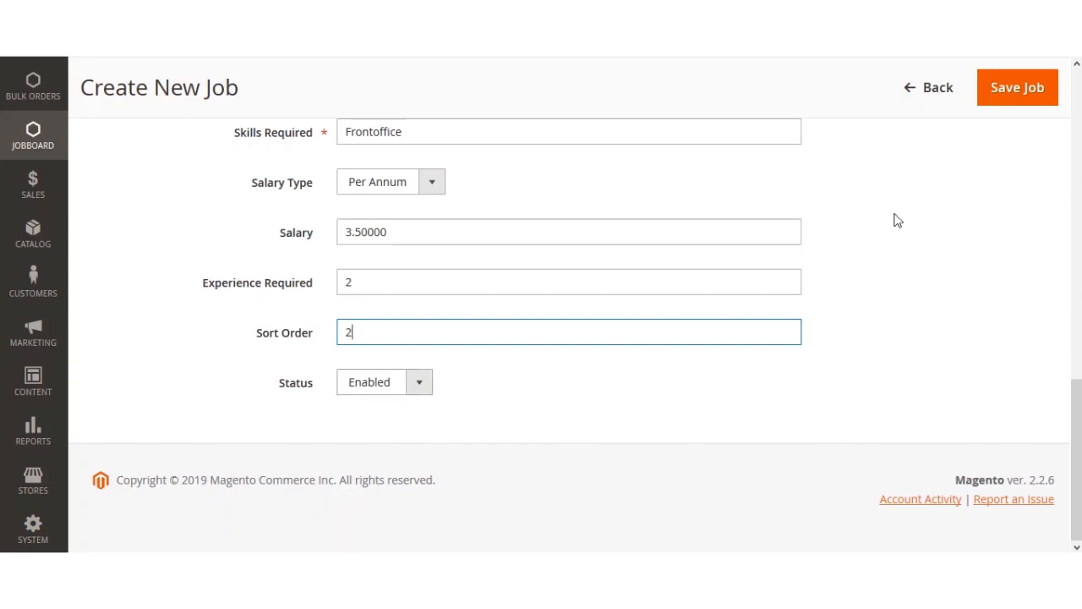
left_click(1016, 90)
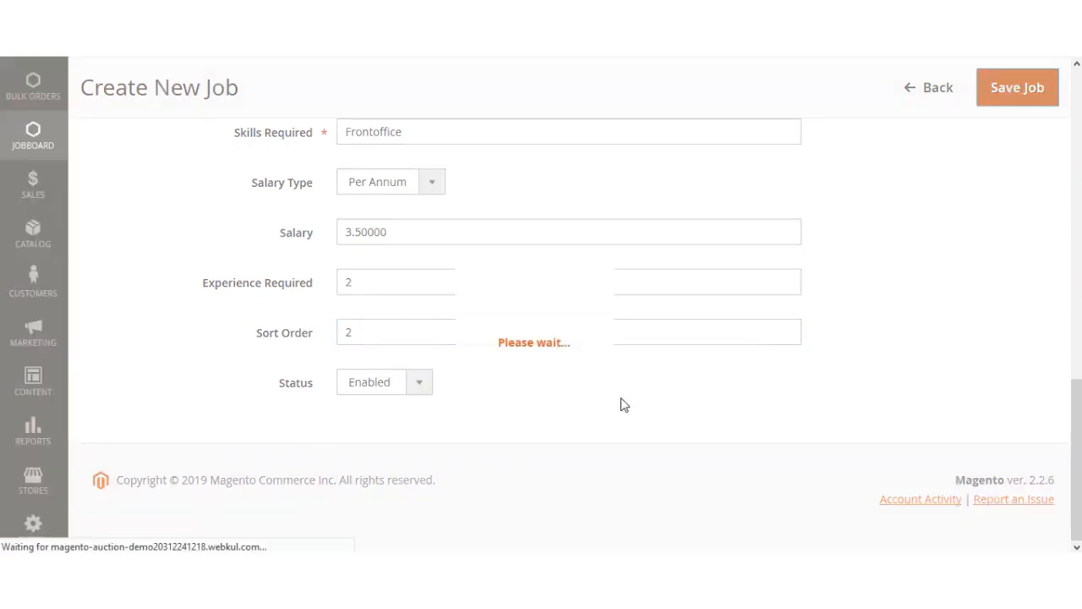
scroll(615, 407, "up", 7)
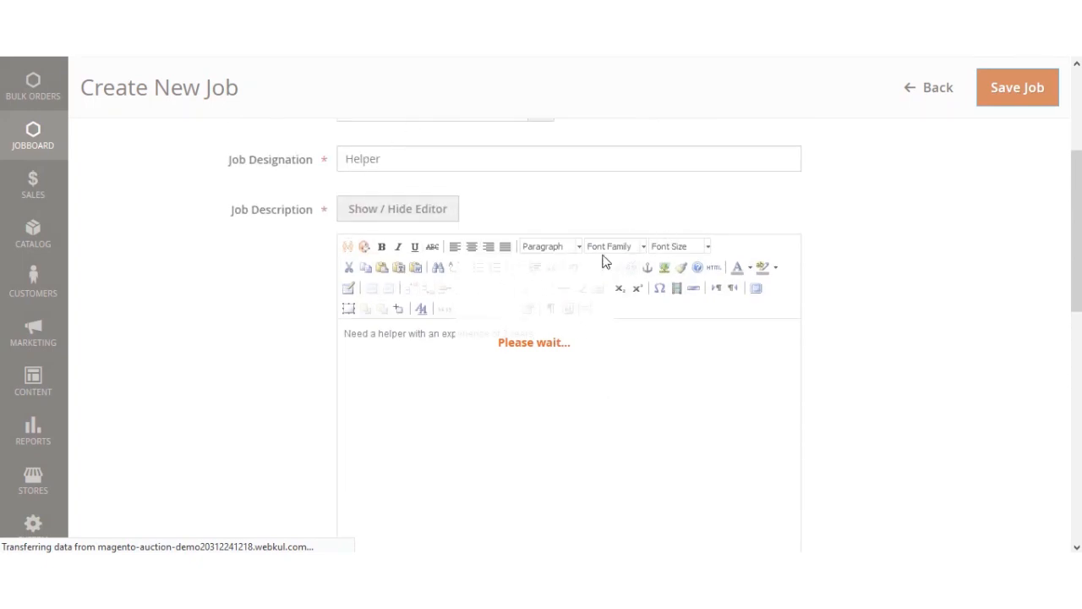
scroll(1078, 105, "down", 1)
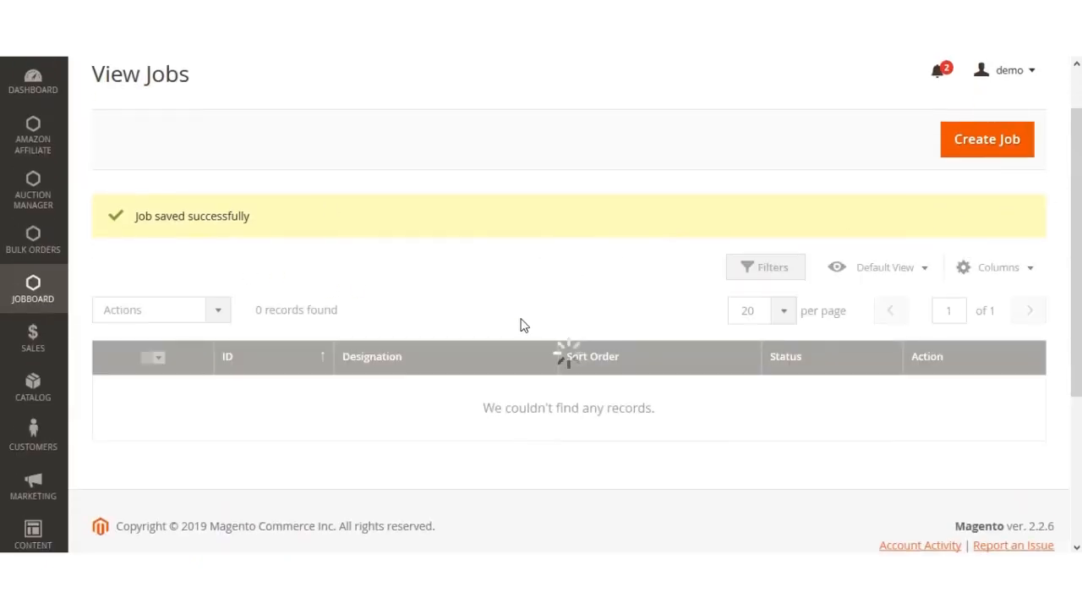
- Find the new Helper job in the View Jobs grid and check the bulk Actions list
scroll(361, 309, "down", 2)
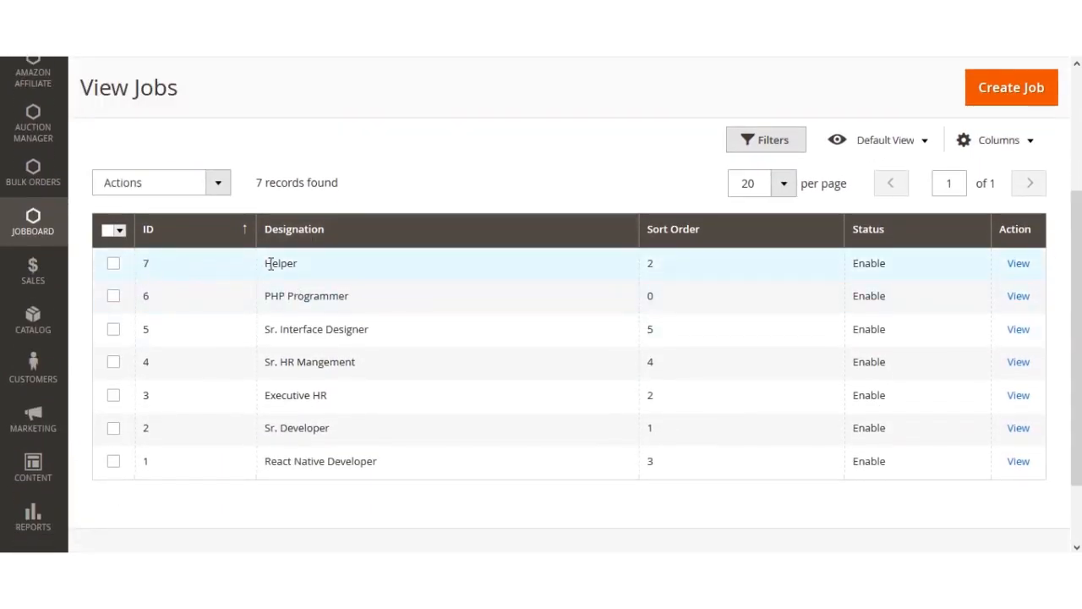
left_click_drag(272, 264, 304, 264)
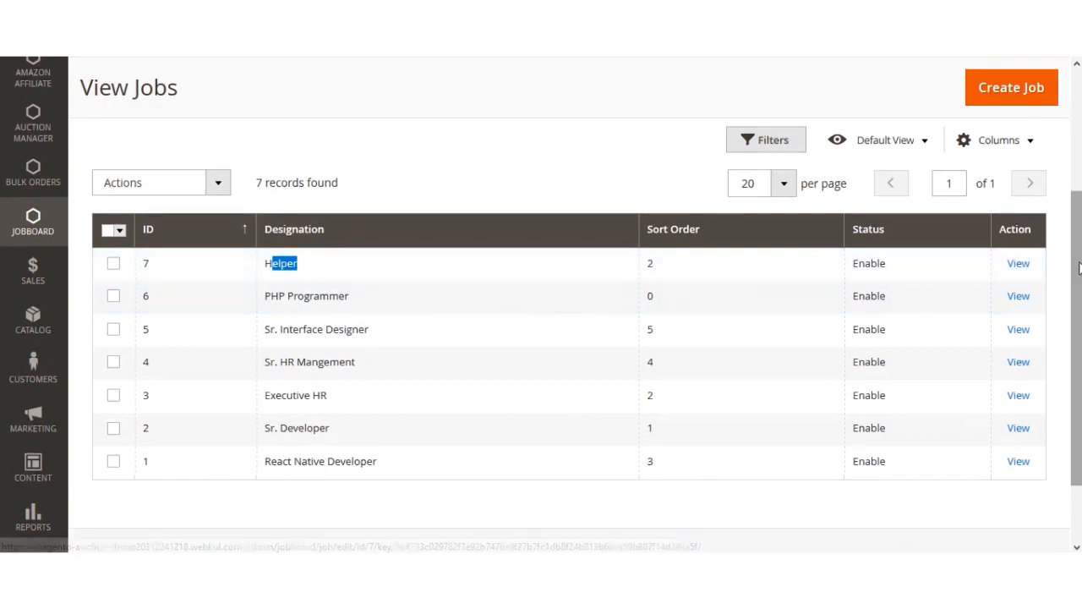
left_click(221, 182)
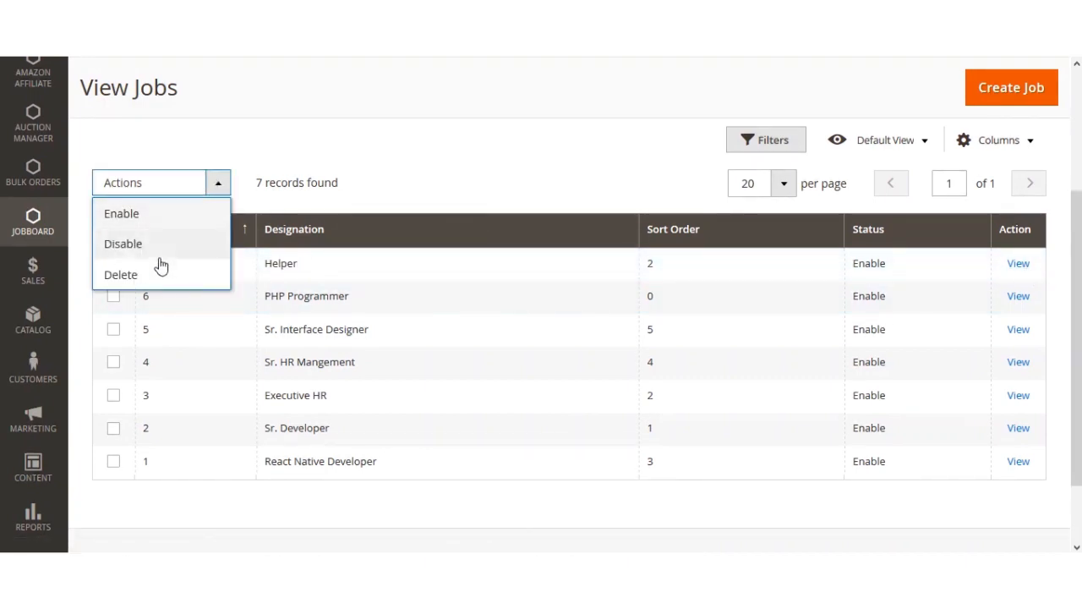
left_click(477, 173)
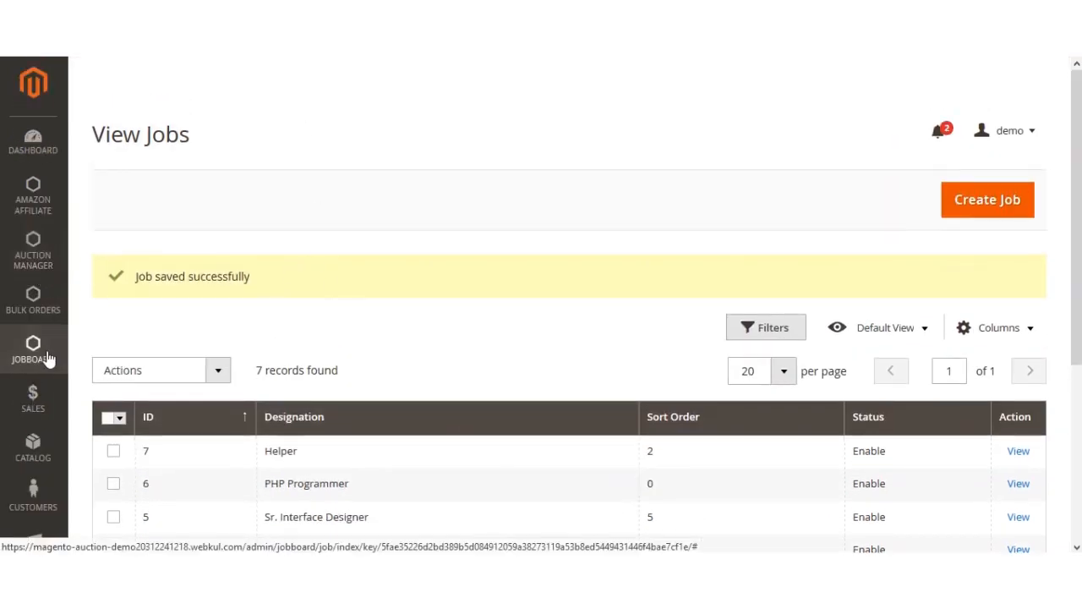
- Go to JobBoard > Manage Categories to list the job categories
left_click(48, 359)
right_click(154, 194)
key("Escape")
left_click(140, 191)
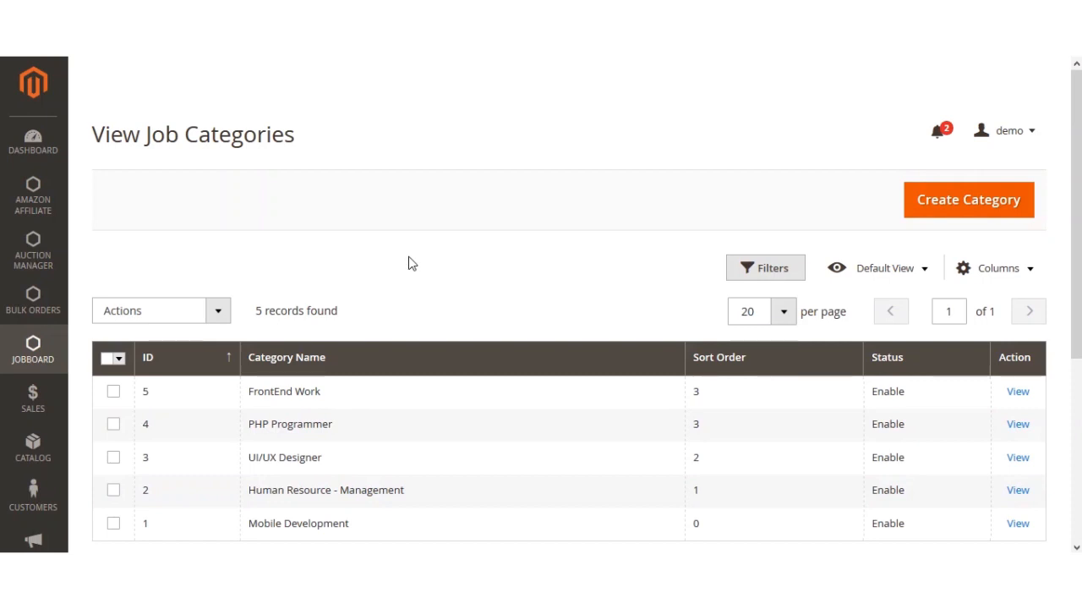
- Expand the JobBoard menu in the admin sidebar
left_click(16, 359)
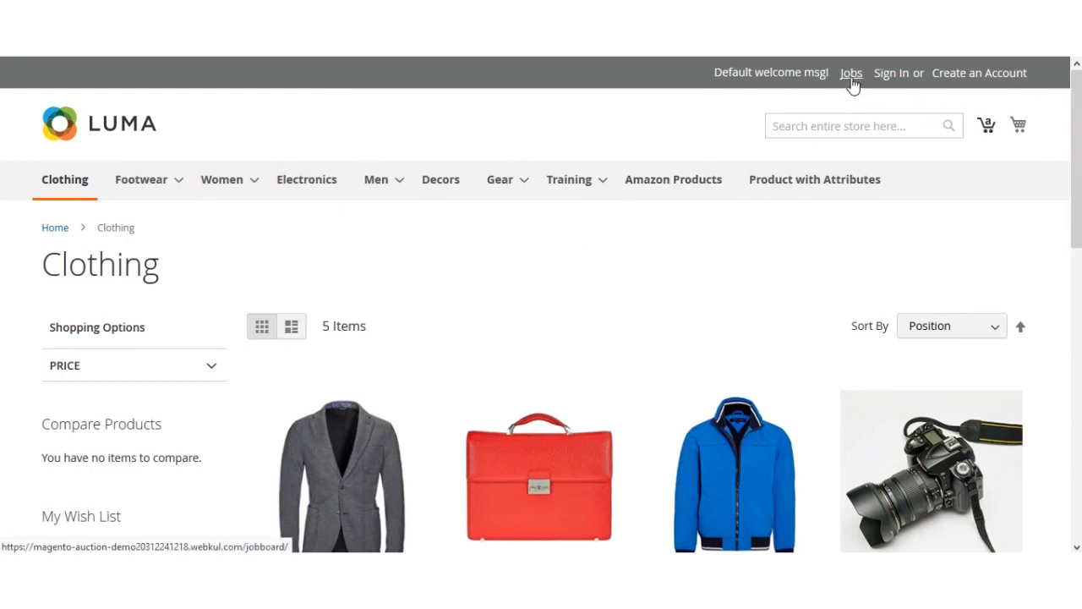
- Open the storefront's Work with Us jobs page and point out its heading and intro
scroll(623, 470, "down", 10)
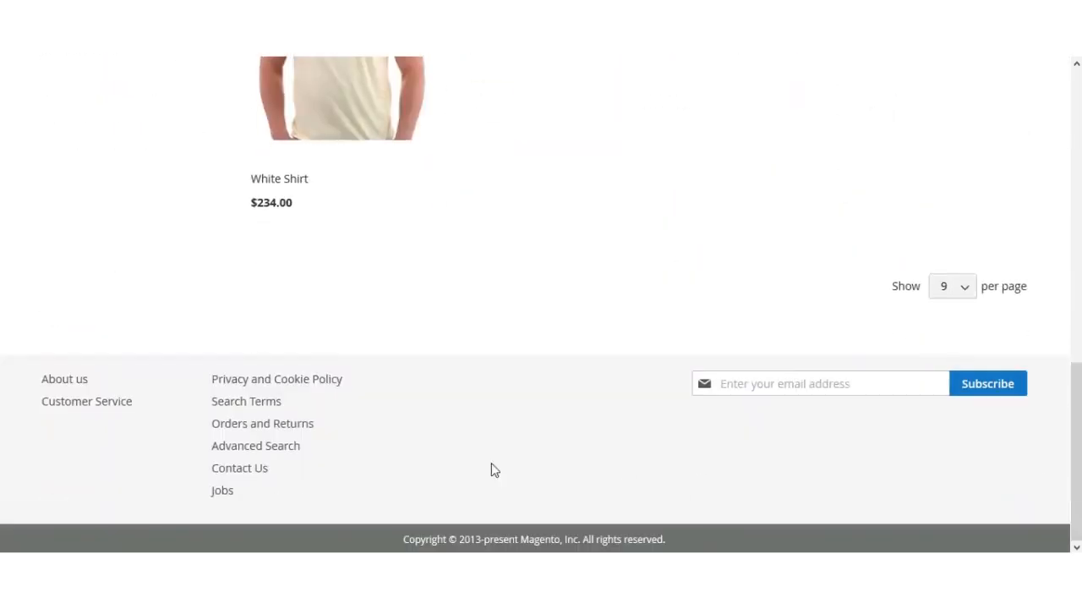
left_click(224, 492)
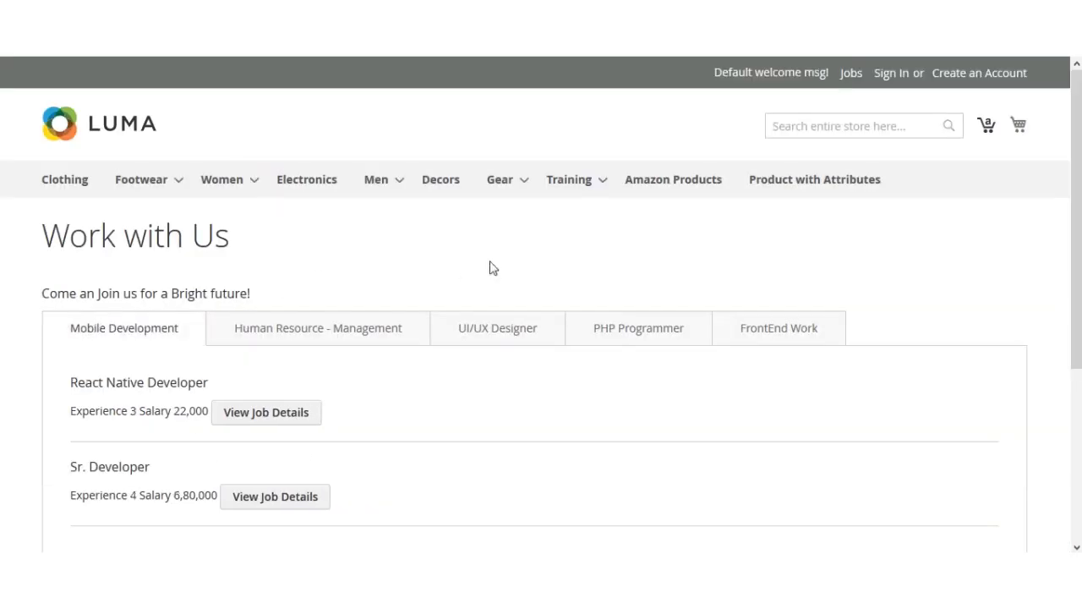
mouse_move(42, 234)
left_mouse_down()
mouse_move(243, 242)
mouse_move(57, 241)
left_mouse_up()
left_click(254, 244)
left_click(59, 242)
scroll(164, 285, "down", 1)
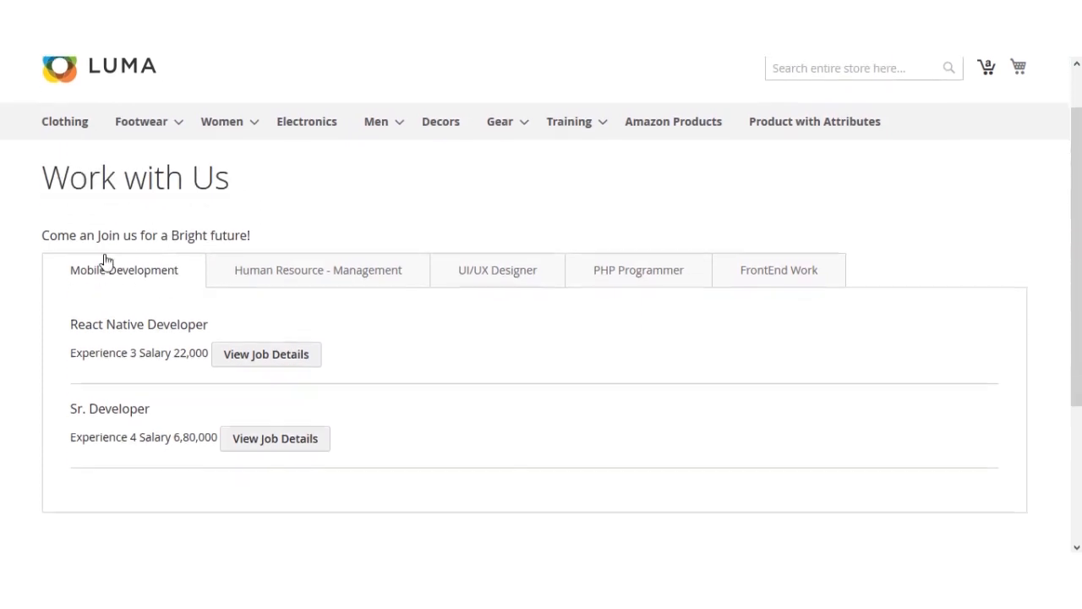
mouse_move(43, 213)
left_mouse_down()
mouse_move(261, 215)
mouse_move(26, 219)
left_mouse_up()
left_click(279, 208)
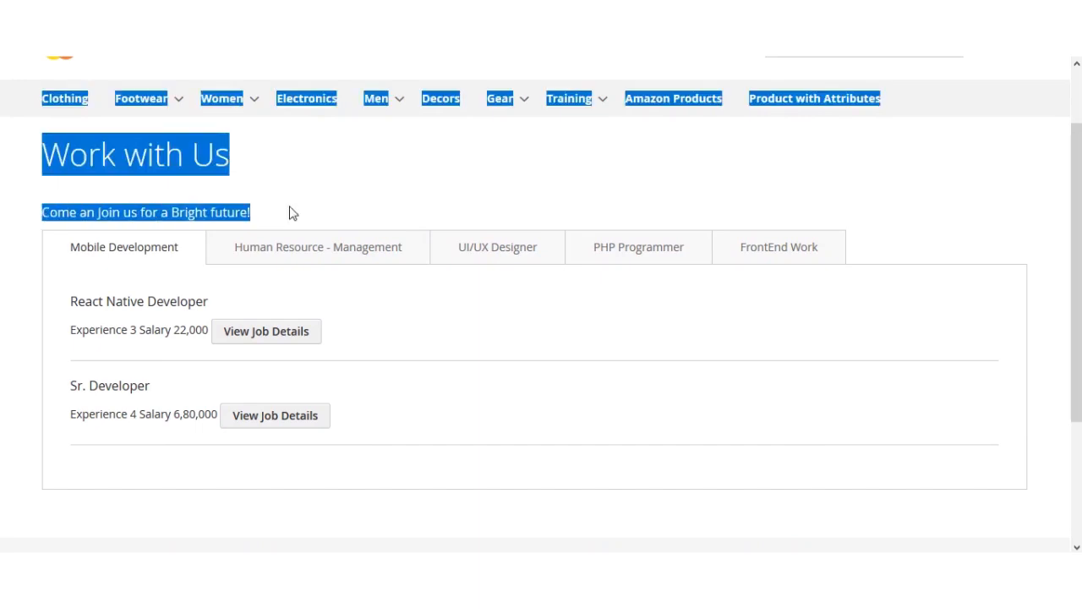
left_click(290, 212)
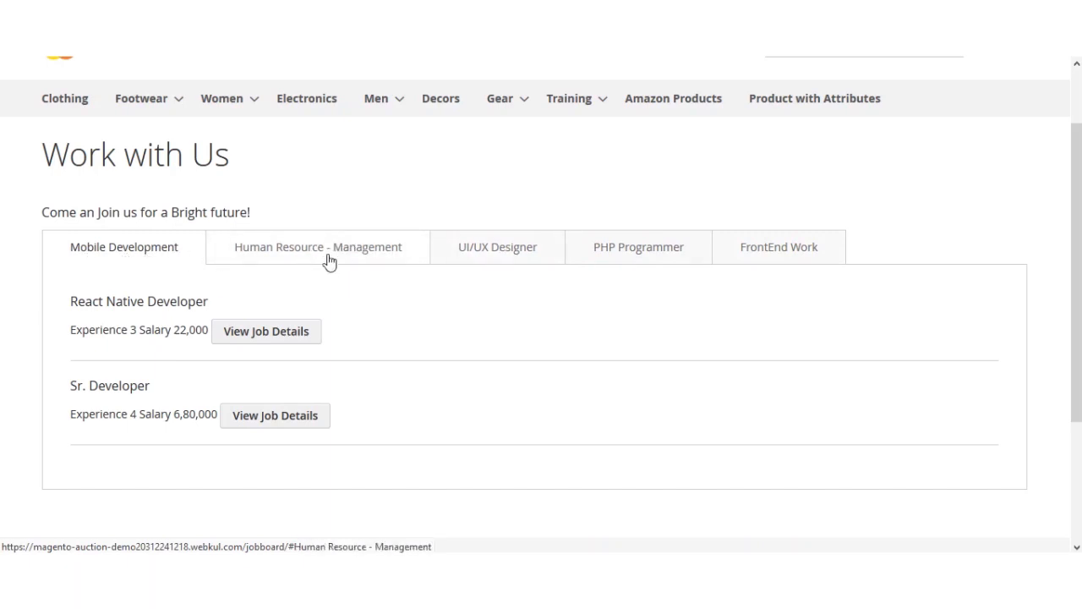
- Show FrontEnd Work openings and highlight the Helper job's experience 2 and salary 3.50000
left_click(795, 256)
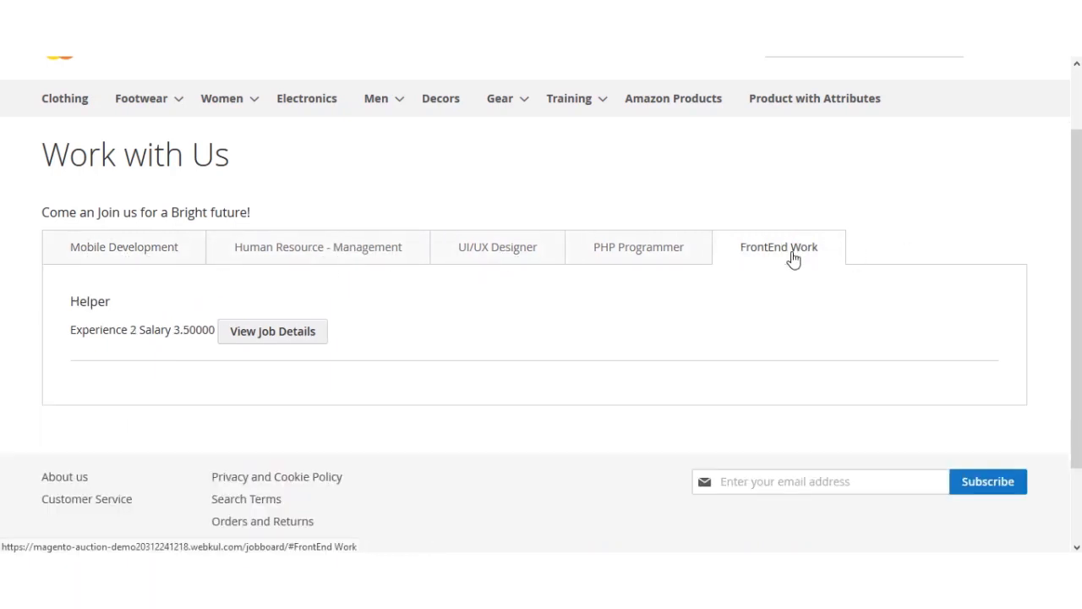
double_click(88, 300)
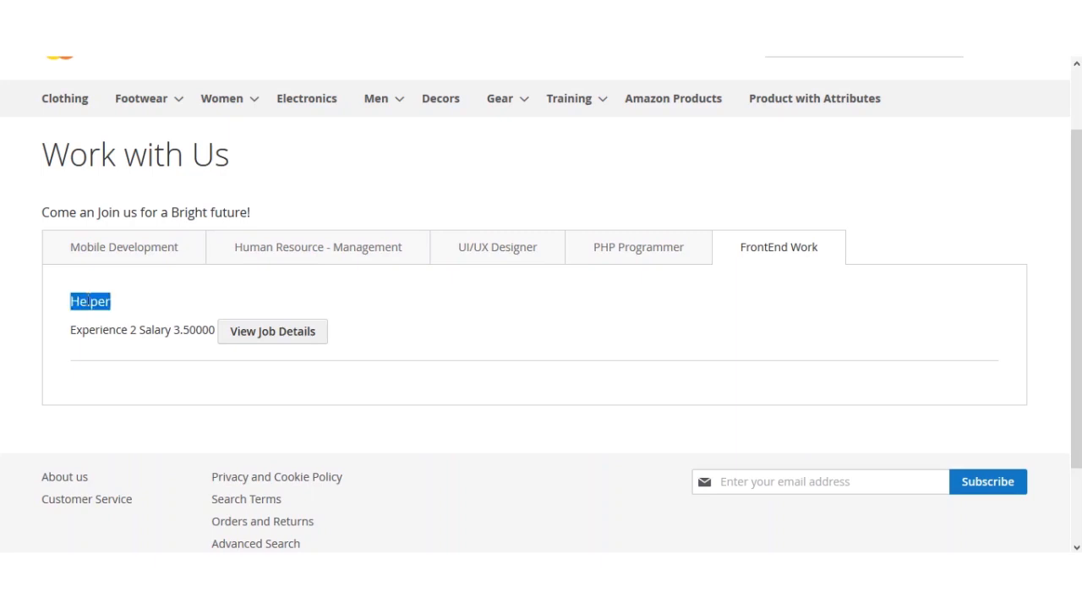
double_click(133, 330)
left_click_drag(176, 331, 213, 330)
left_click(459, 349)
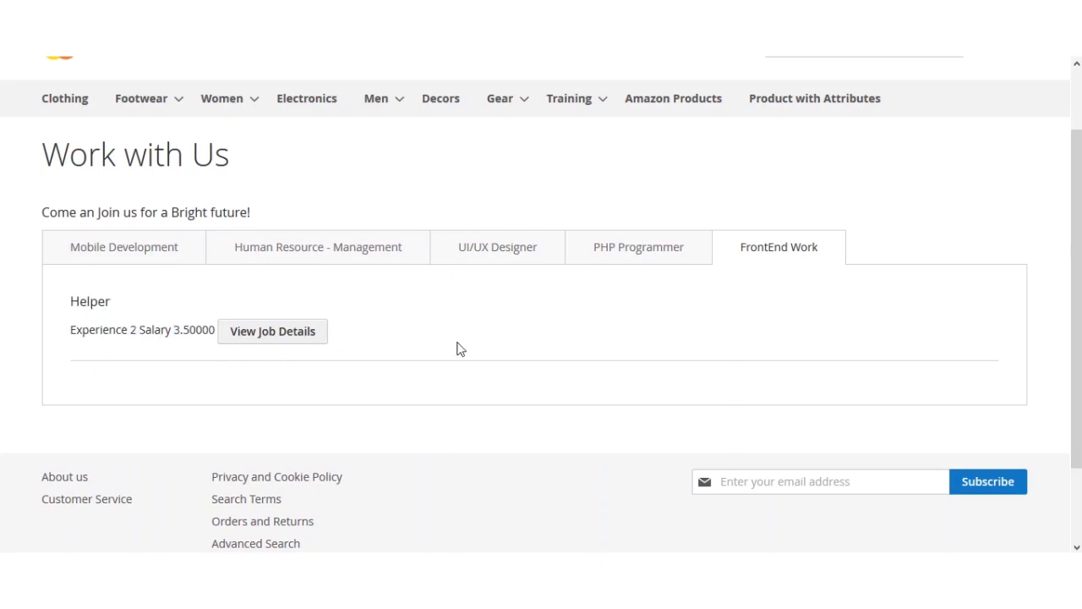
- Open the Helper job's application form and point out the Personal Information section
left_click(264, 334)
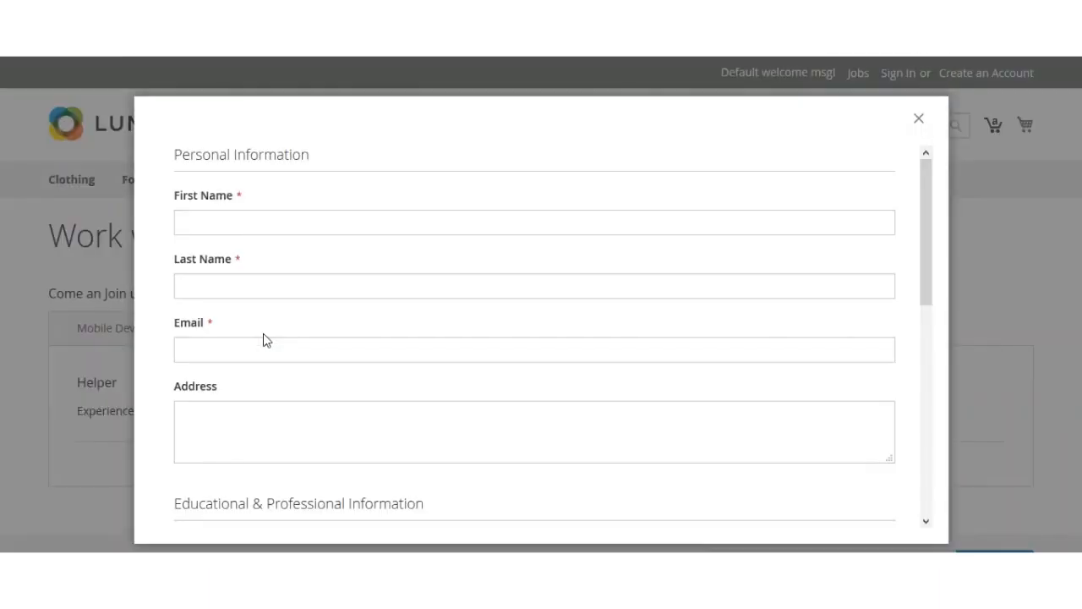
left_click(205, 224)
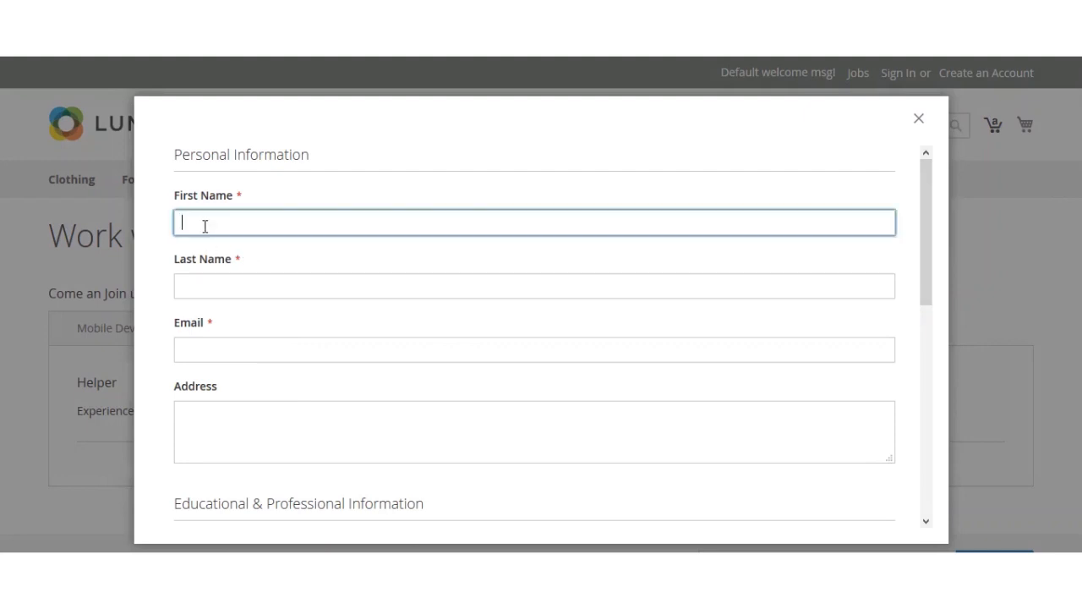
left_click_drag(193, 162, 298, 163)
left_click(375, 160)
left_click_drag(925, 175, 865, 432)
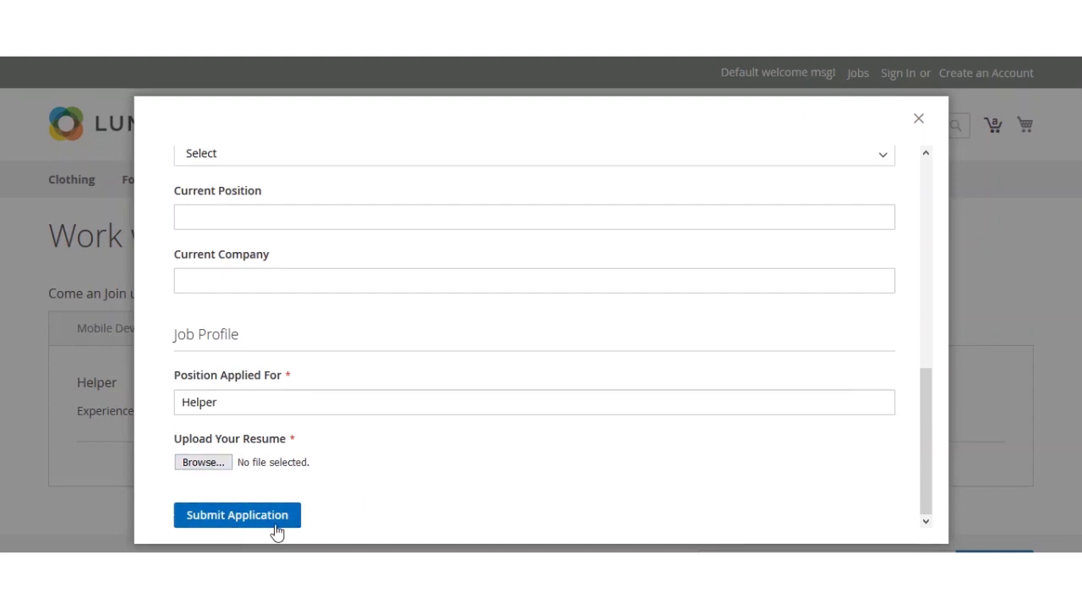
left_click_drag(922, 410, 951, 171)
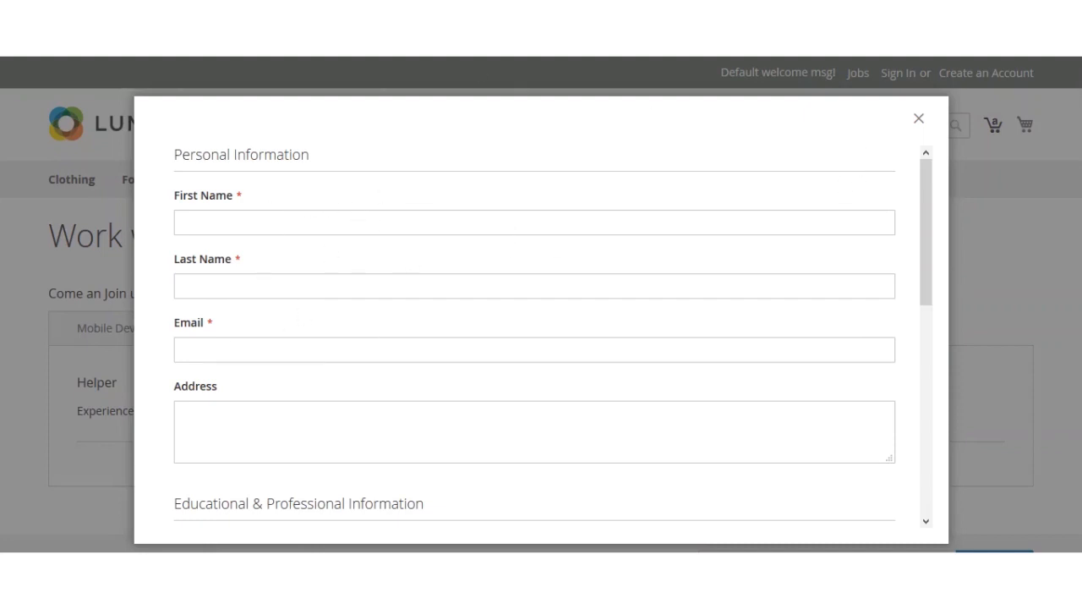
- Fill in the applicant's first name, last name, e-mail and address
left_click(302, 224)
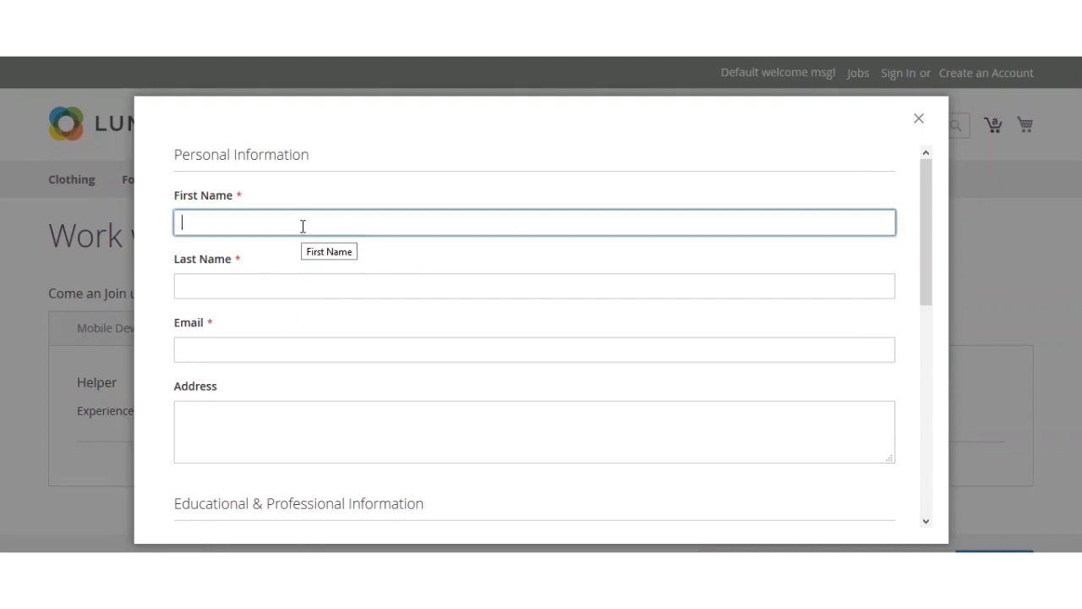
key("Tab")
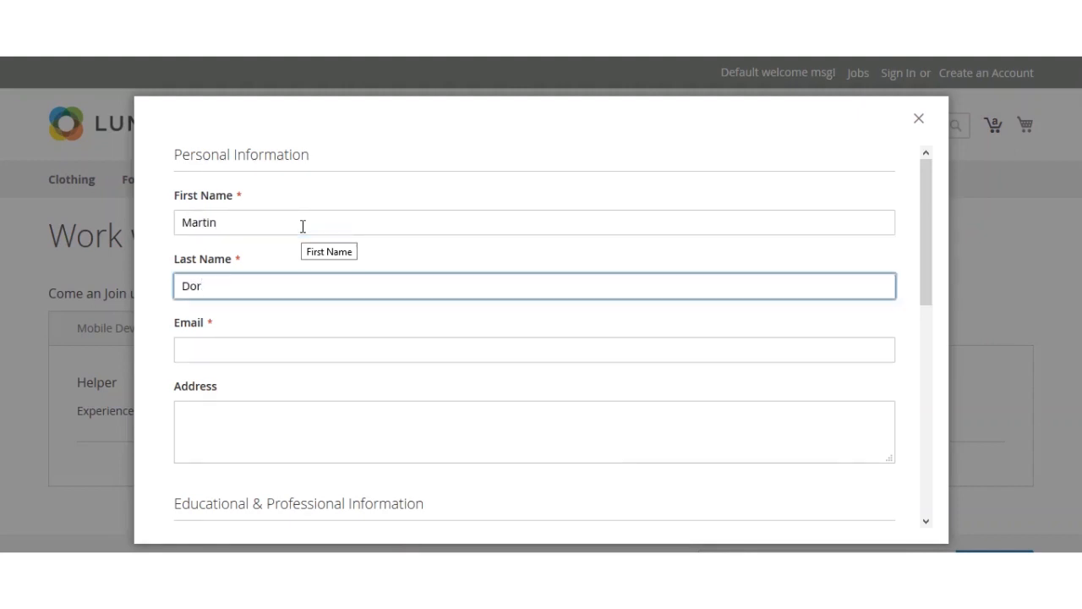
left_click(264, 358)
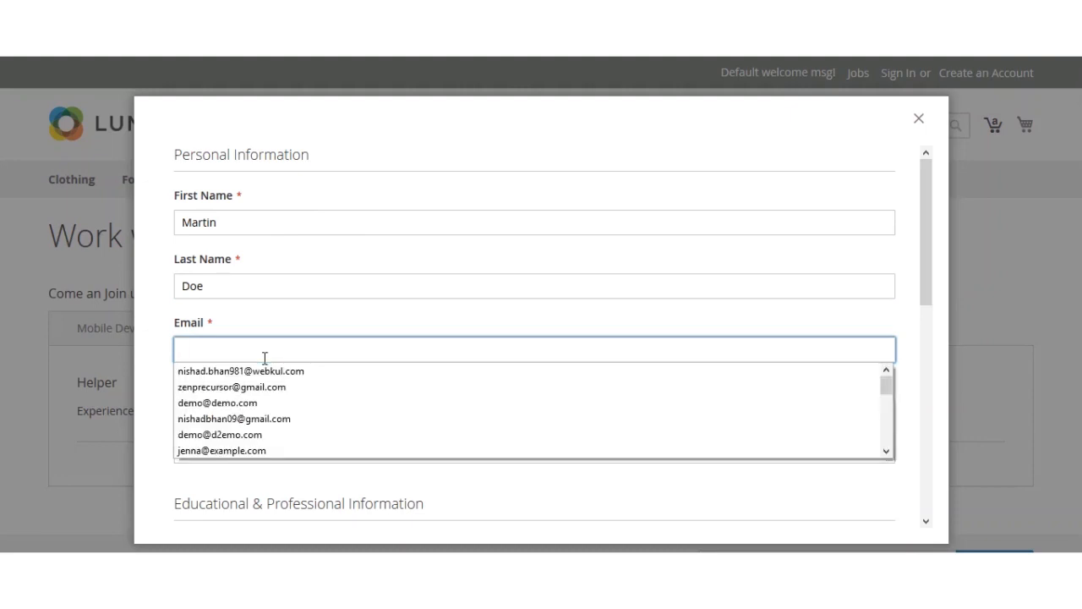
type("test@webkul.com")
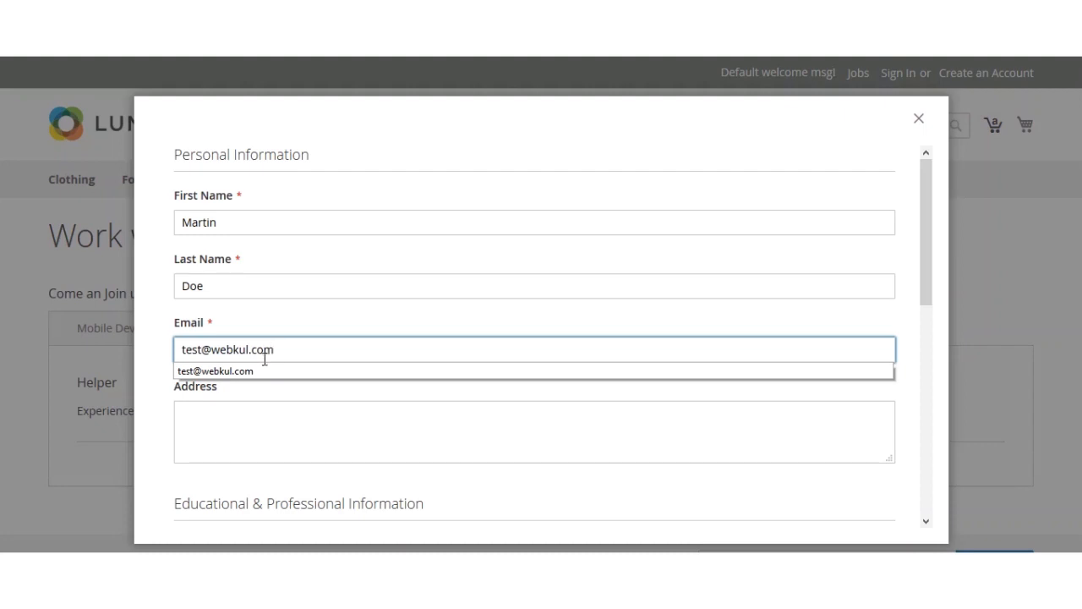
left_click(157, 367)
left_click(262, 428)
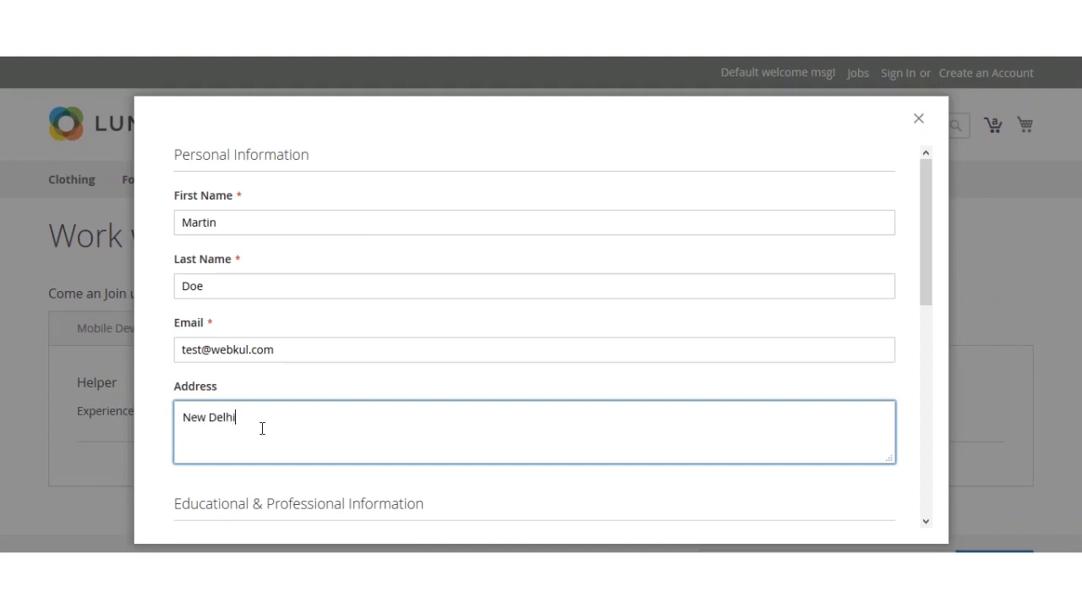
scroll(262, 428, "down", 3)
left_click(221, 299)
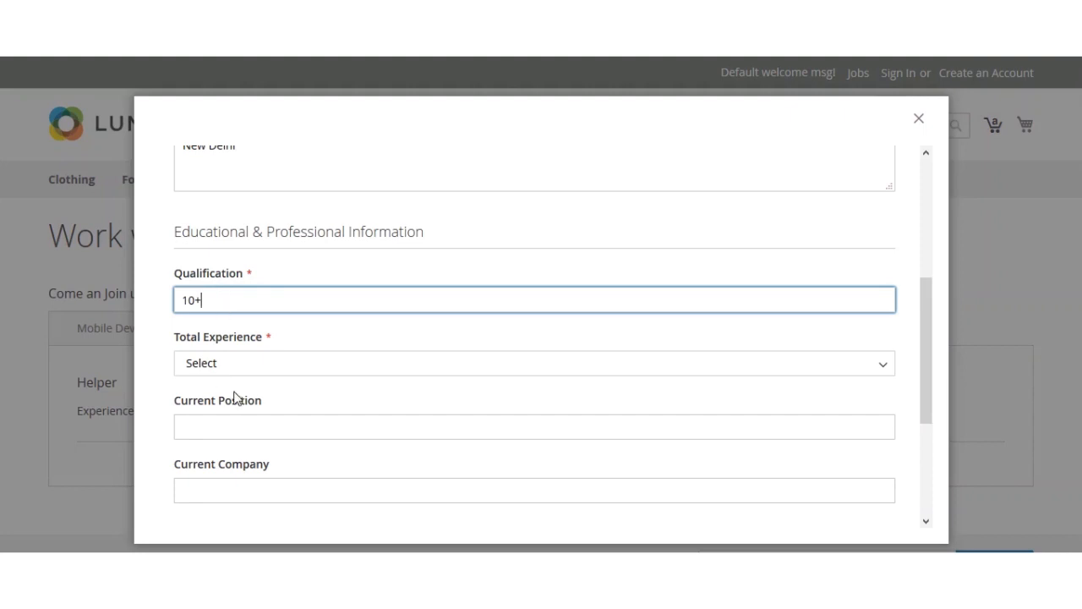
- Set total experience 2, current position Sr. Helper at Bojavi Estates, and check the position applied for
left_click(250, 365)
left_click(236, 140)
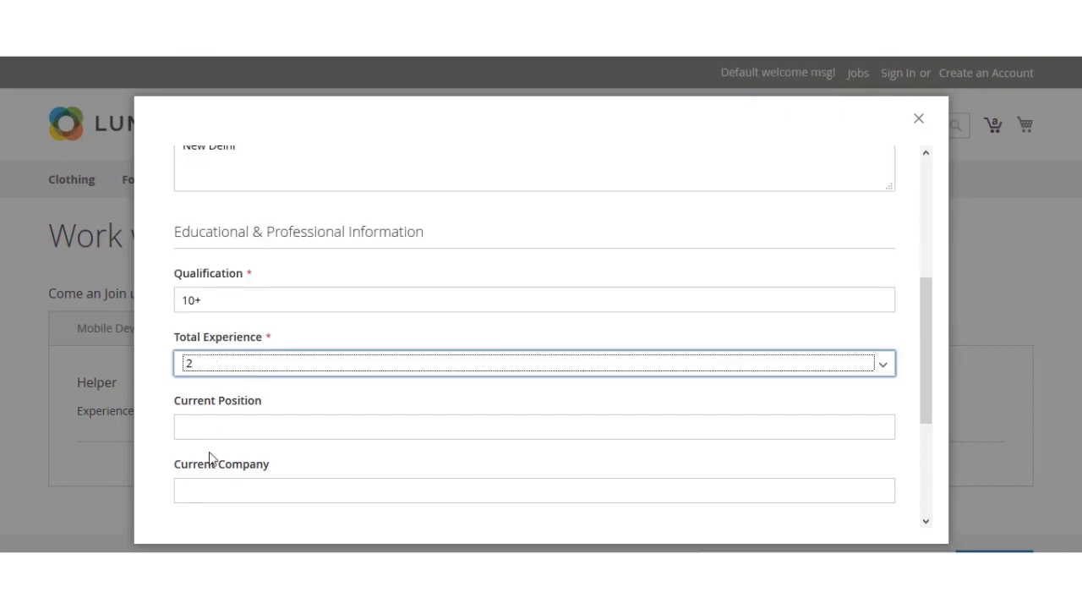
left_click(230, 433)
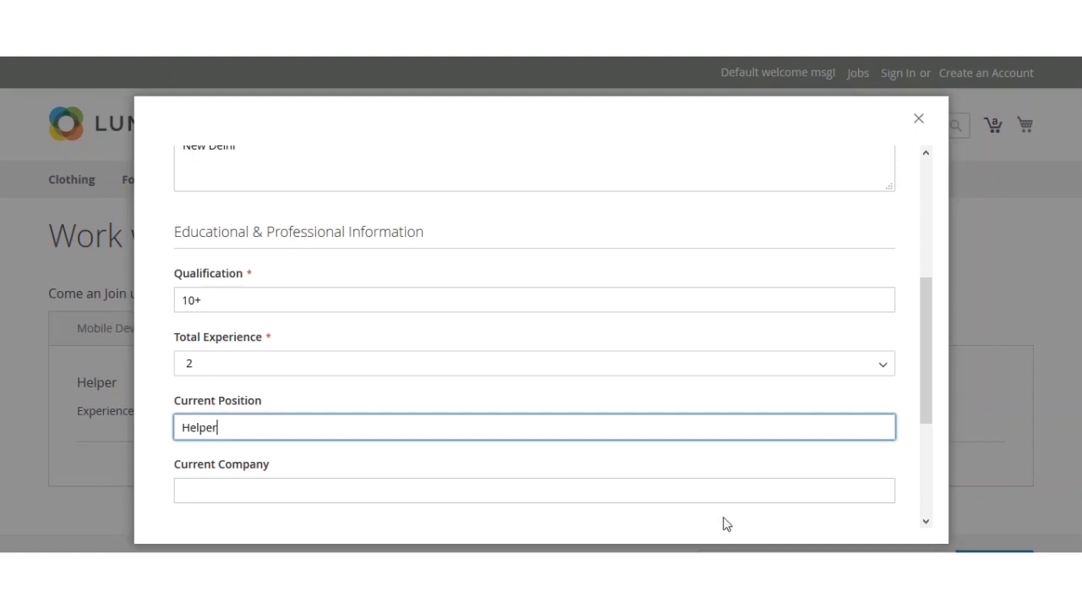
left_click(183, 428)
type("Sr.")
scroll(190, 433, "down", 3)
left_click(243, 277)
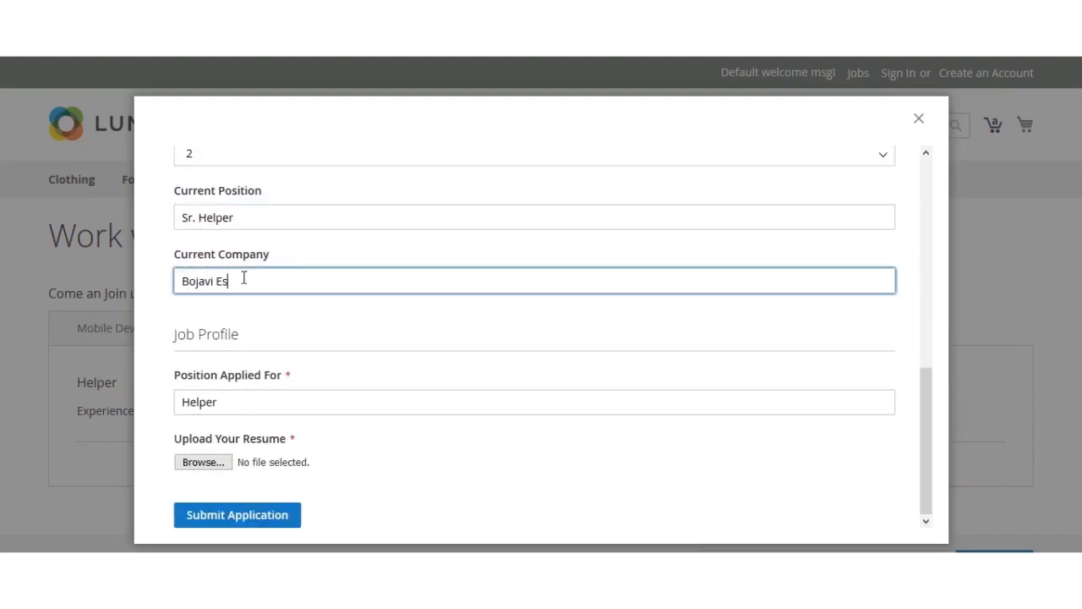
left_click(260, 402)
left_click(502, 358)
left_click_drag(166, 380, 269, 381)
left_click(295, 374)
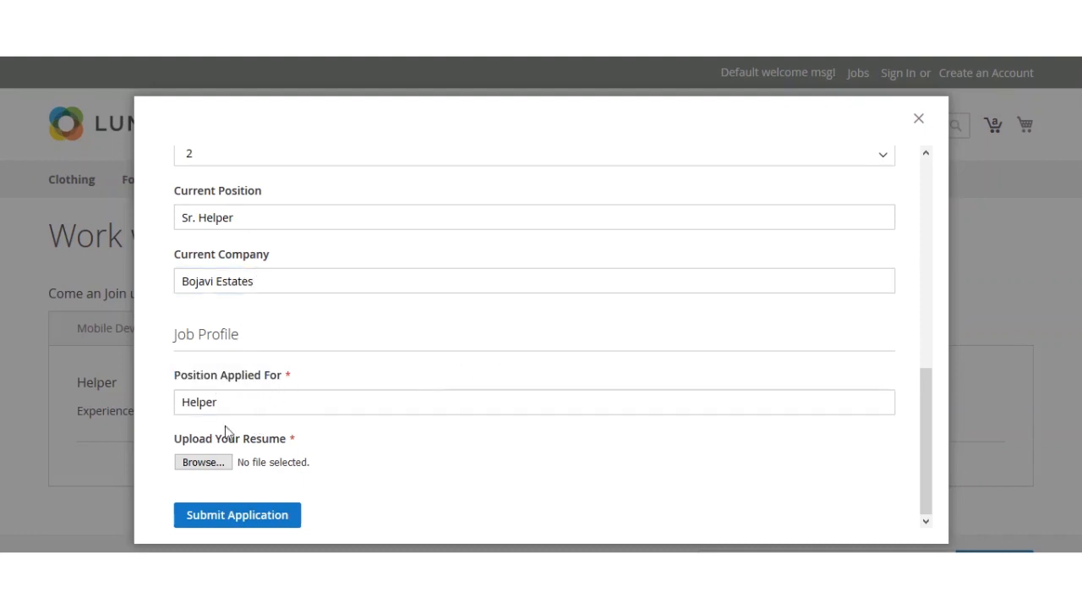
- Attach resume.txt from the Desktop and submit the Helper application
left_click(196, 467)
left_click(200, 467)
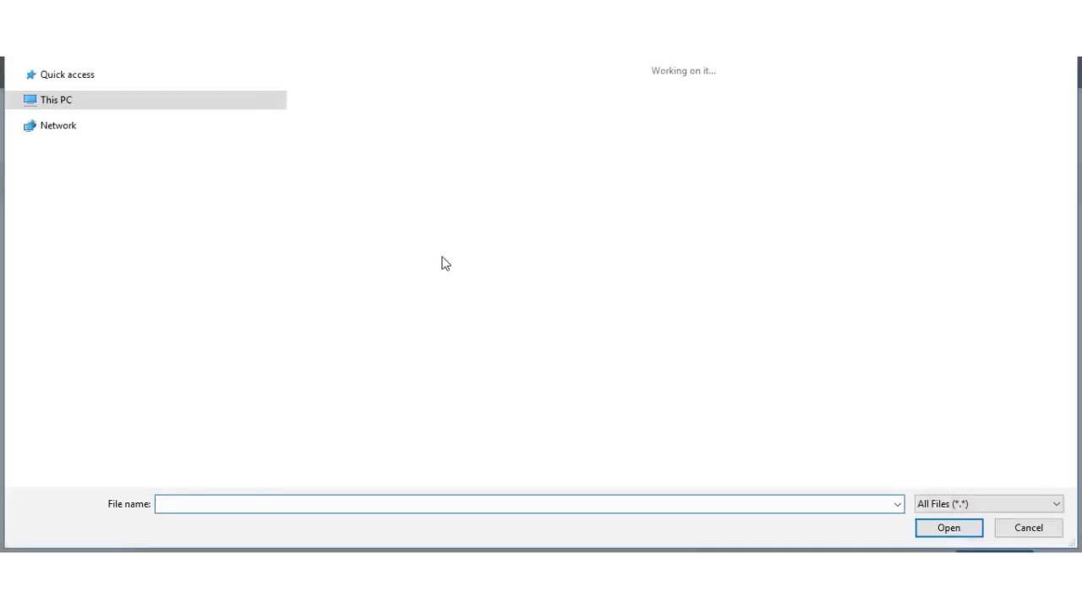
left_click(91, 150)
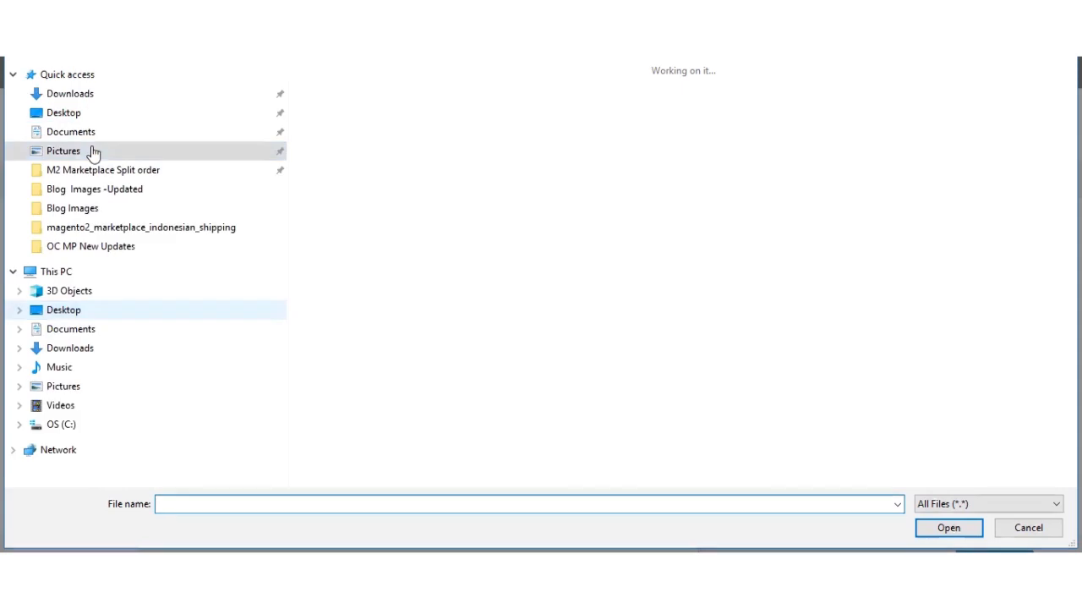
left_click(88, 117)
left_click(242, 501)
type("r")
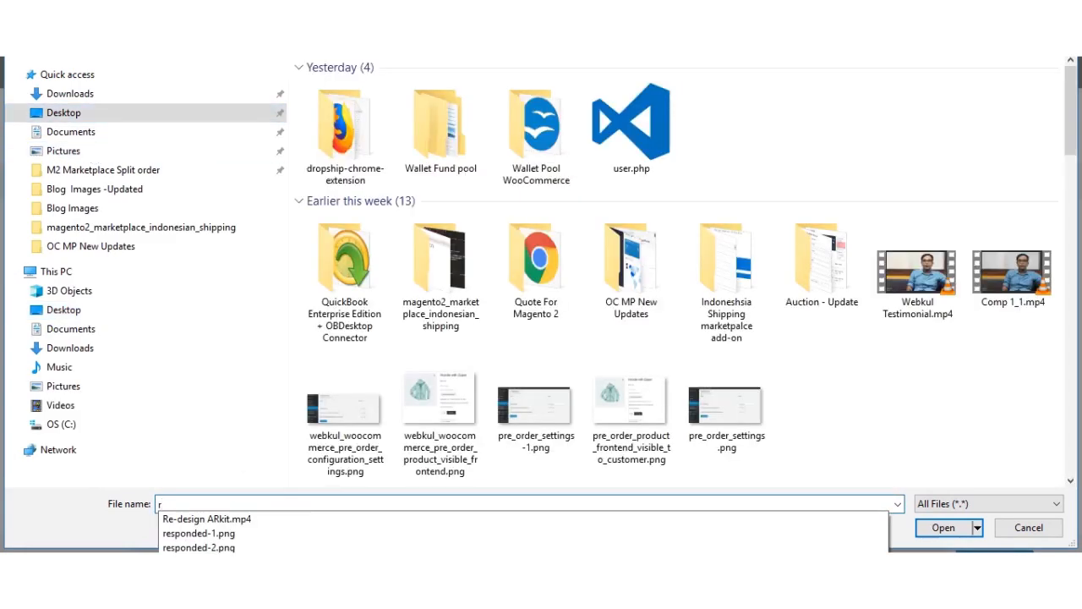
left_click(188, 562)
left_click(955, 533)
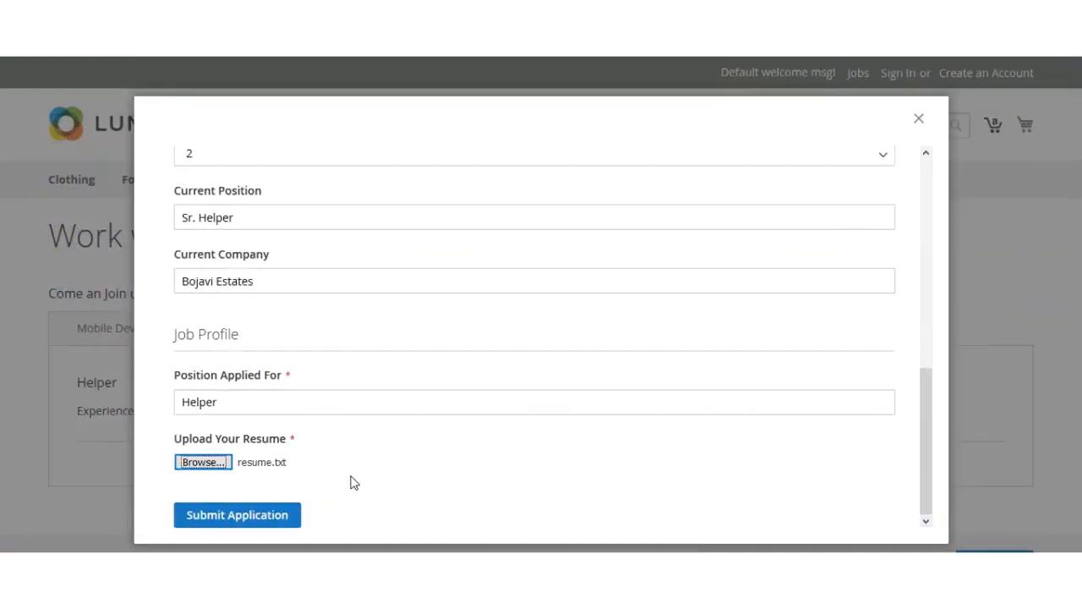
left_click(260, 517)
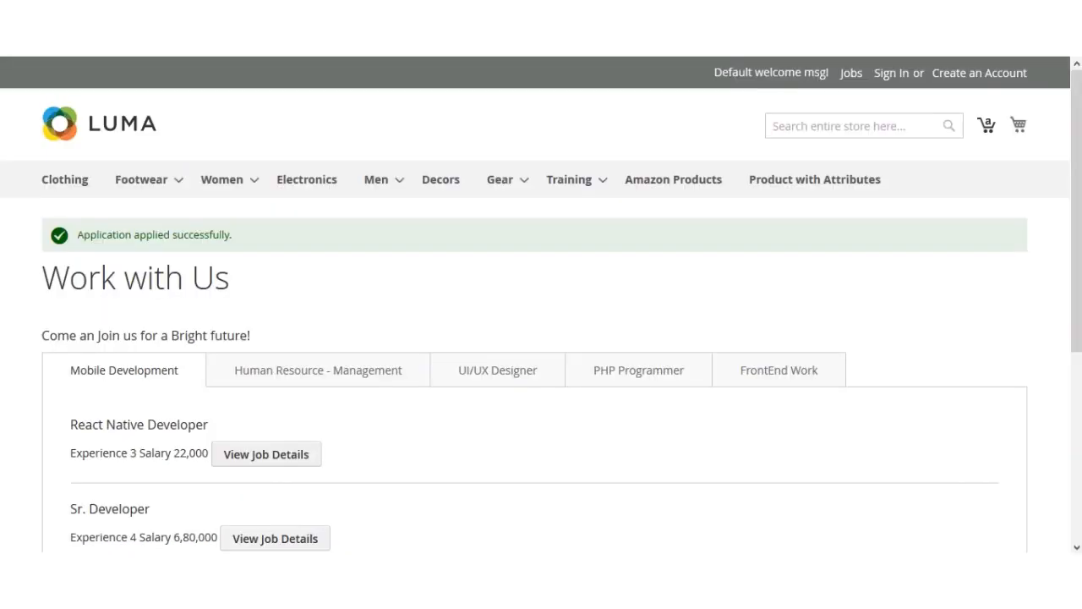
left_click_drag(91, 235, 219, 236)
left_click(219, 236)
left_click_drag(110, 234, 202, 235)
left_click(236, 234)
scroll(296, 346, "down", 2)
scroll(290, 346, "up", 1)
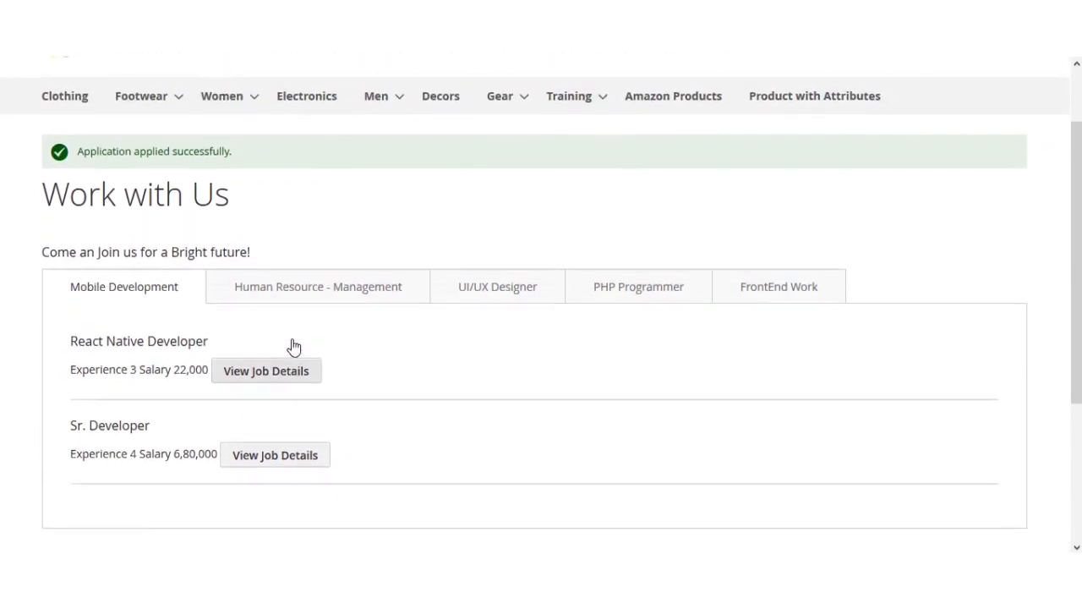
scroll(459, 380, "up", 1)
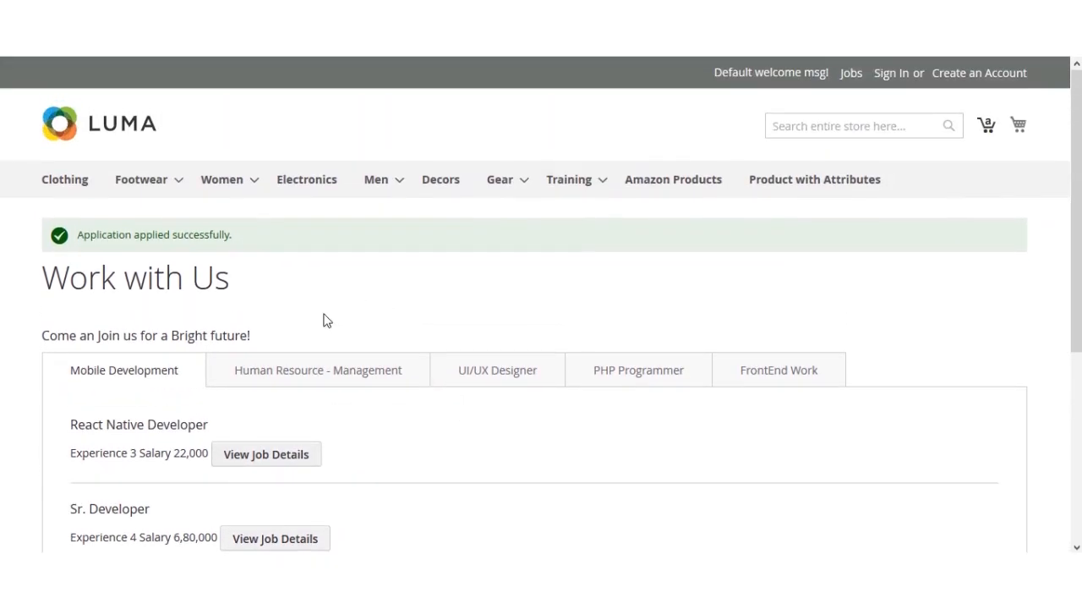
scroll(323, 320, "down", 2)
scroll(375, 237, "up", 1)
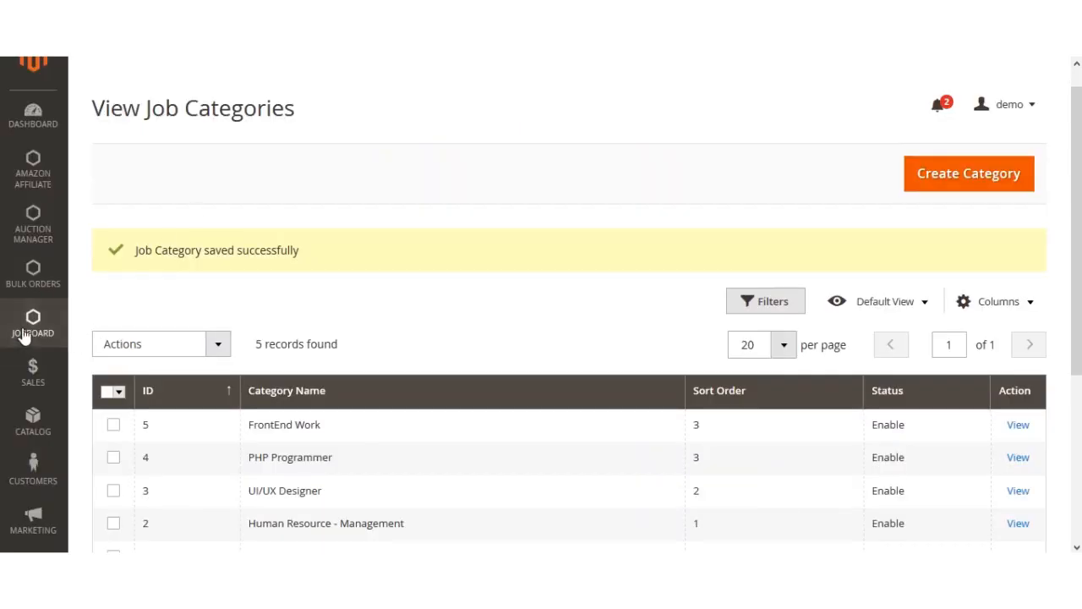
- Go to JobBoard > View Applications in the admin sidebar
left_click(47, 360)
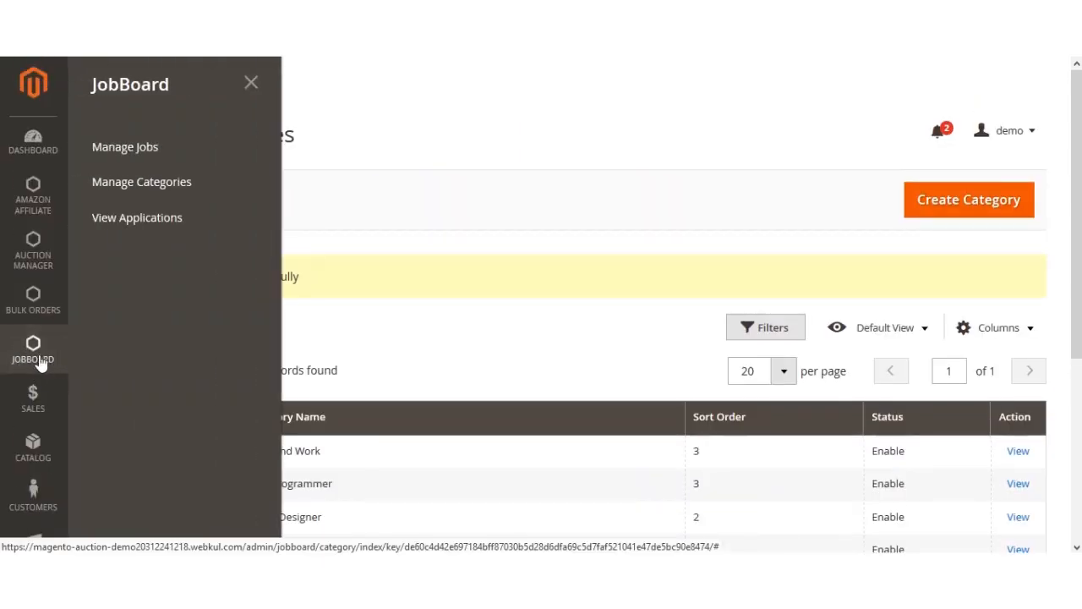
left_click(177, 231)
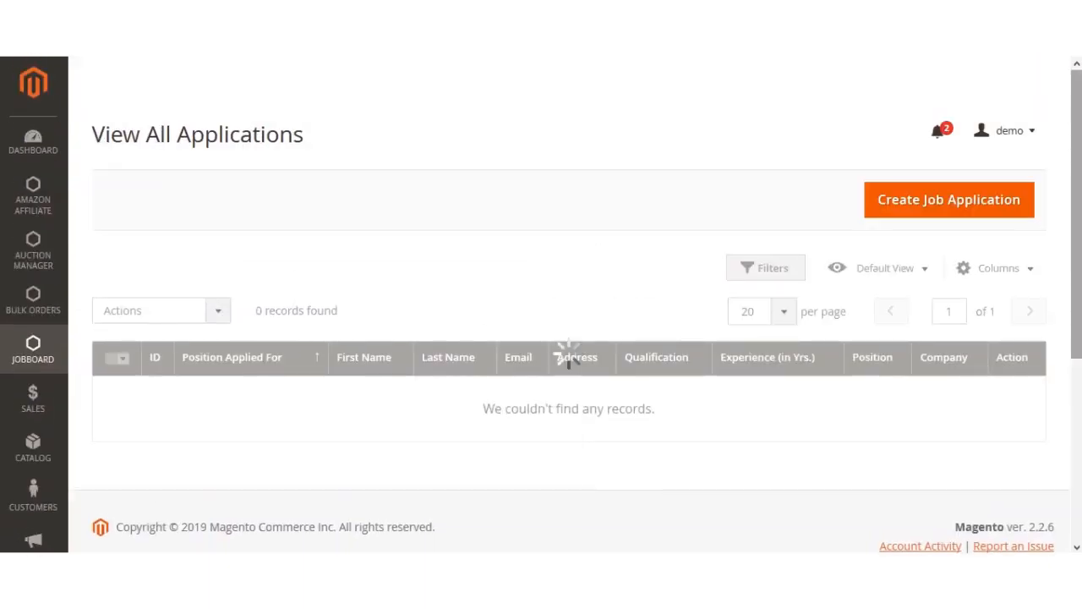
- Locate the new Helper application in the grid and check the bulk Actions list
scroll(568, 359, "down", 1)
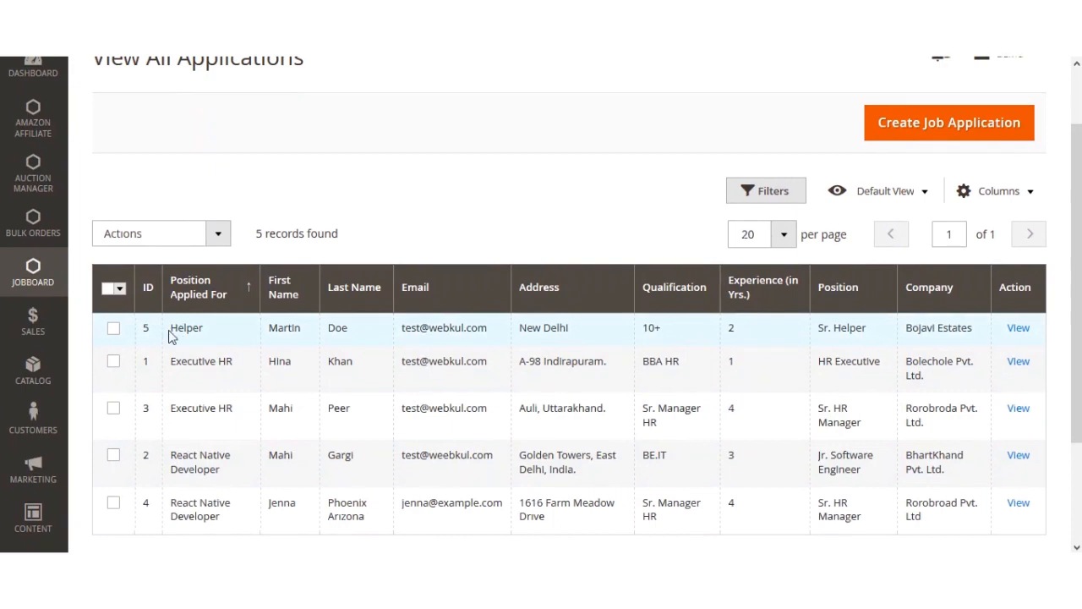
left_click_drag(173, 331, 205, 331)
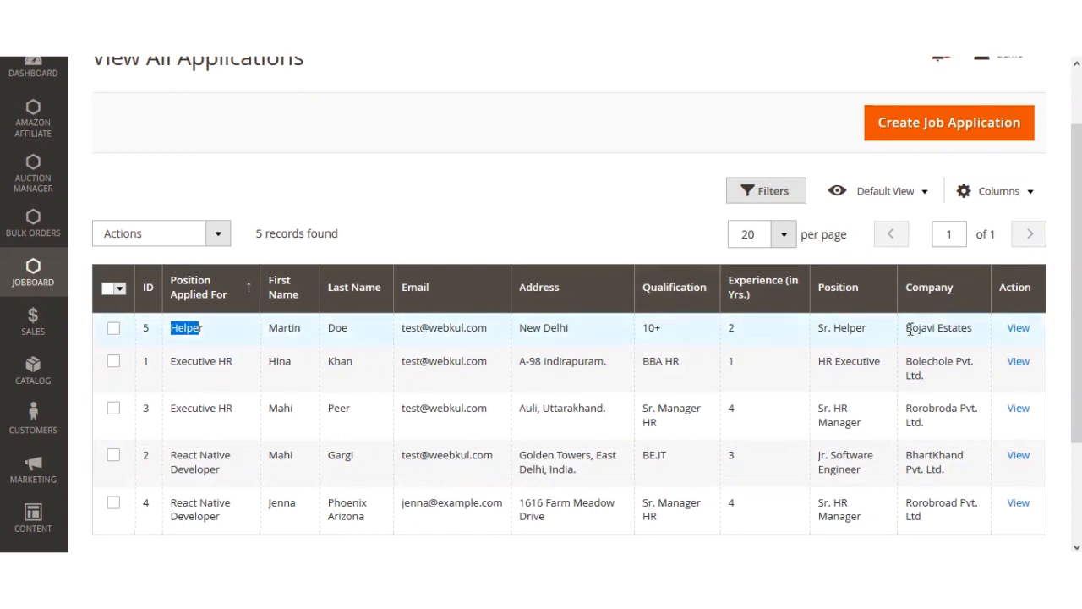
scroll(991, 316, "up", 1)
scroll(997, 329, "down", 1)
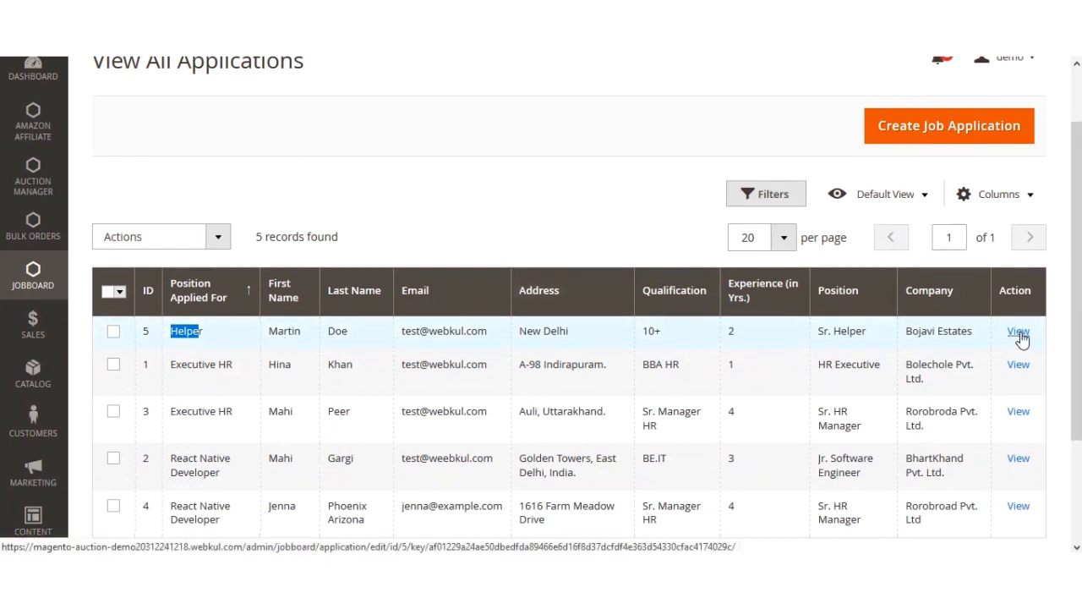
left_click(217, 237)
left_click(461, 214)
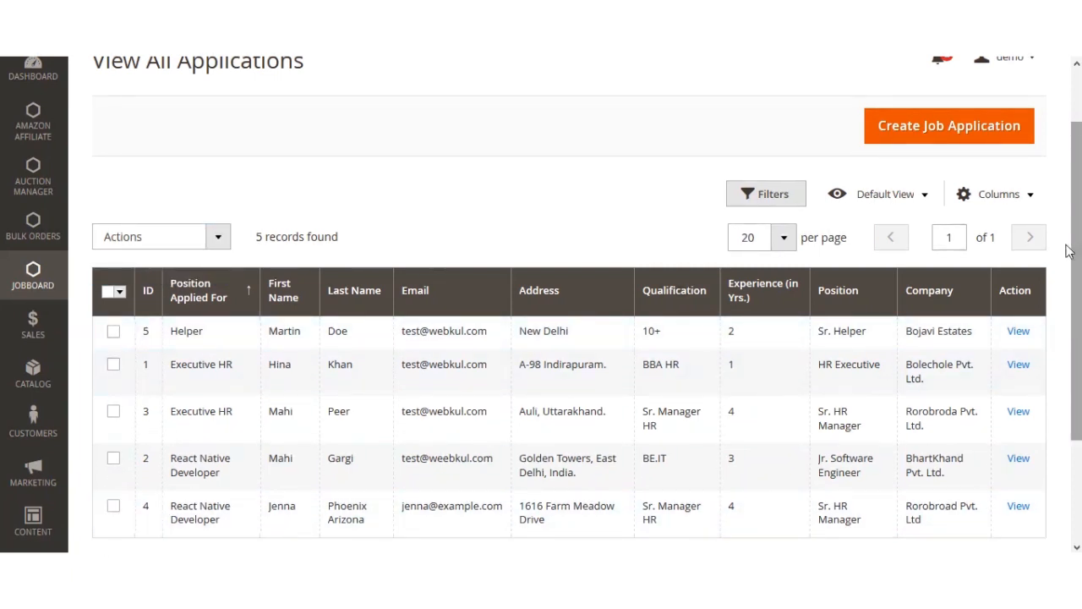
left_click(183, 245)
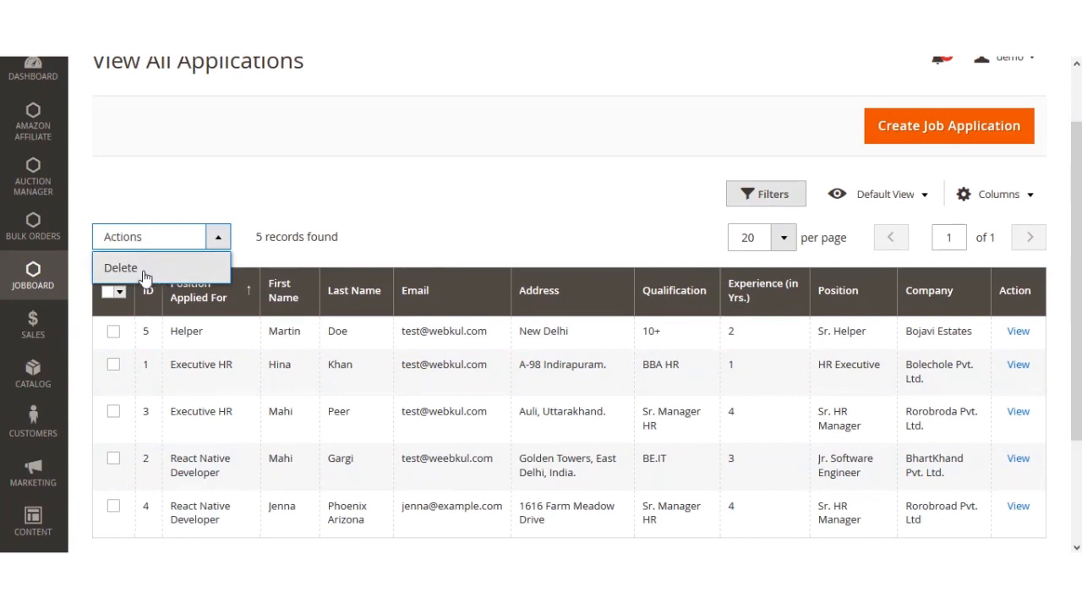
left_click(384, 166)
- Select the Helper and Executive HR applications, view the delete option, then deselect both without deleting
left_click(114, 331)
left_click(113, 364)
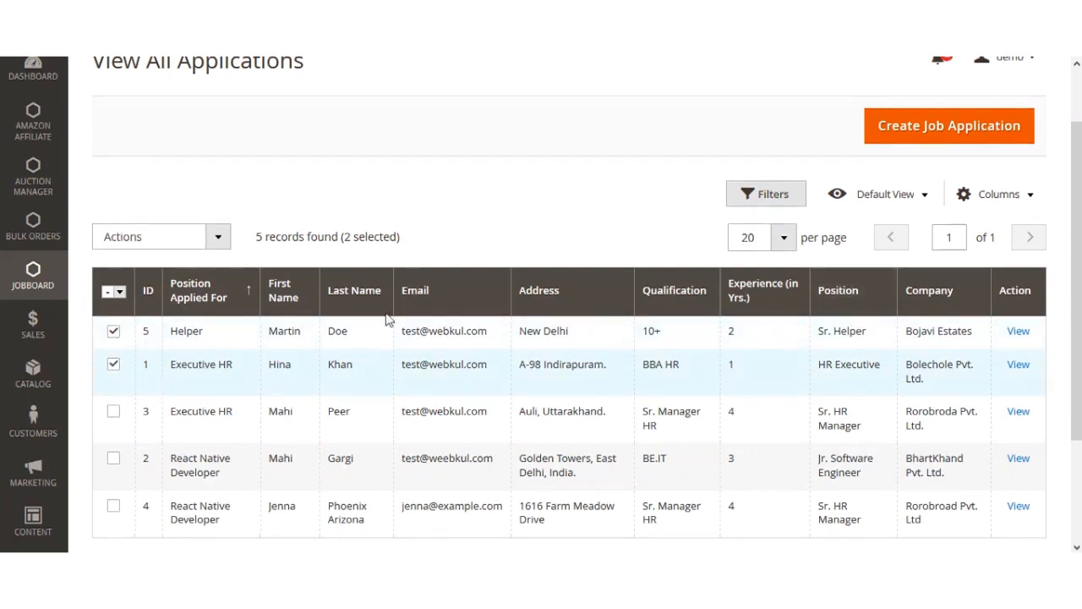
left_click(186, 240)
left_click(174, 241)
left_click(114, 330)
left_click(113, 363)
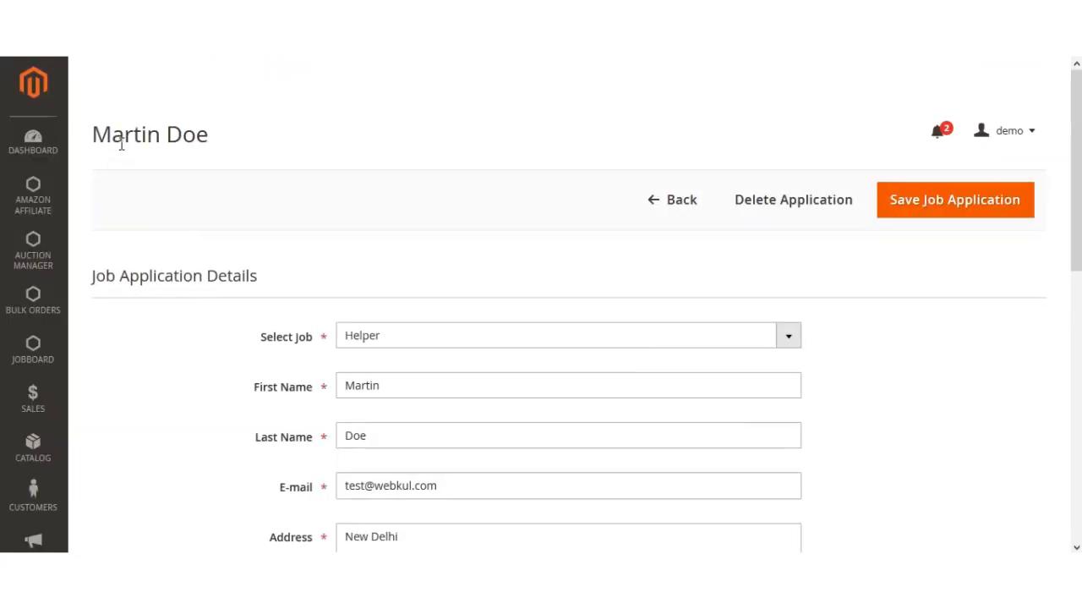
- Open the applicant's attached resume.txt to read it, then close it
left_click_drag(97, 134, 210, 137)
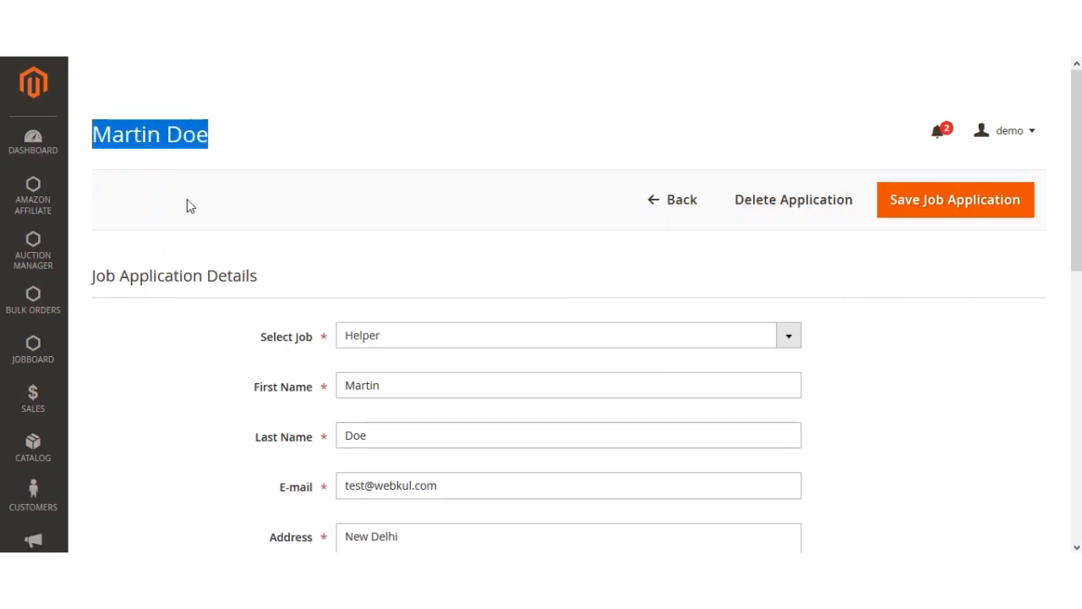
scroll(962, 218, "down", 2)
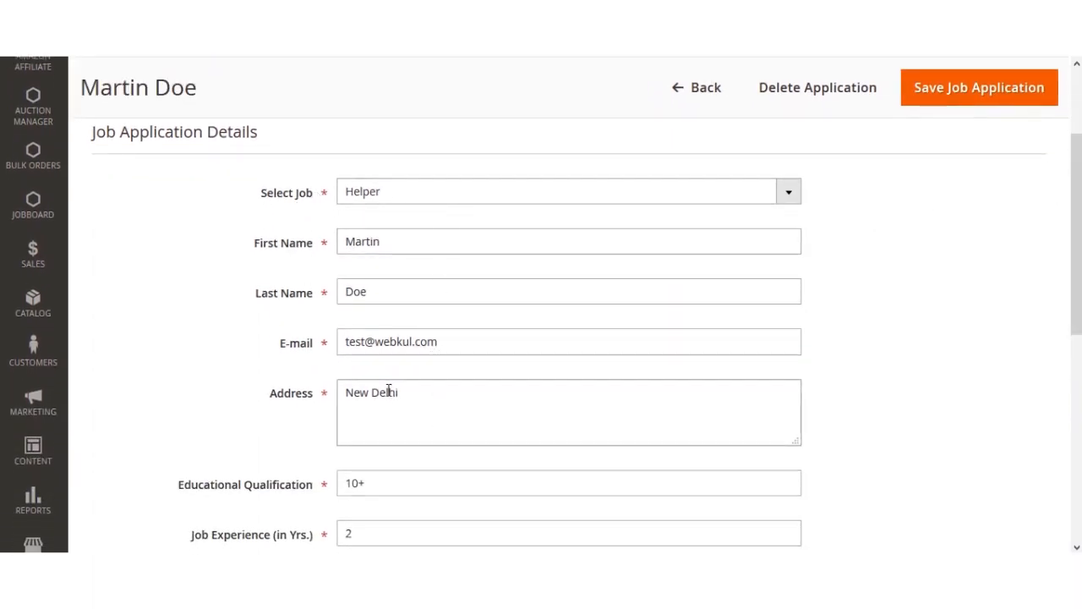
scroll(415, 425, "down", 4)
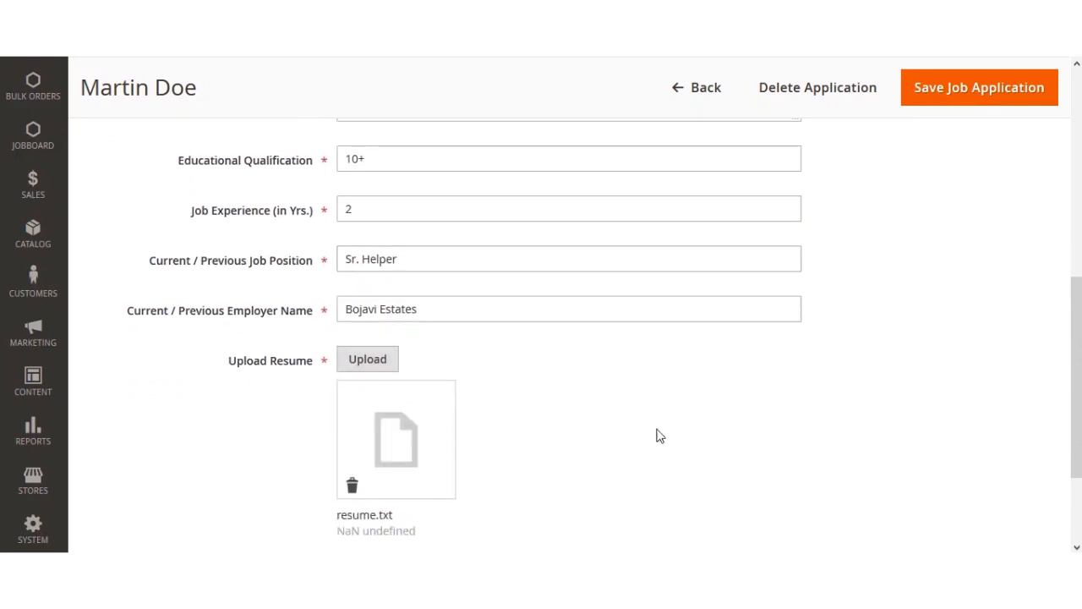
scroll(406, 425, "down", 2)
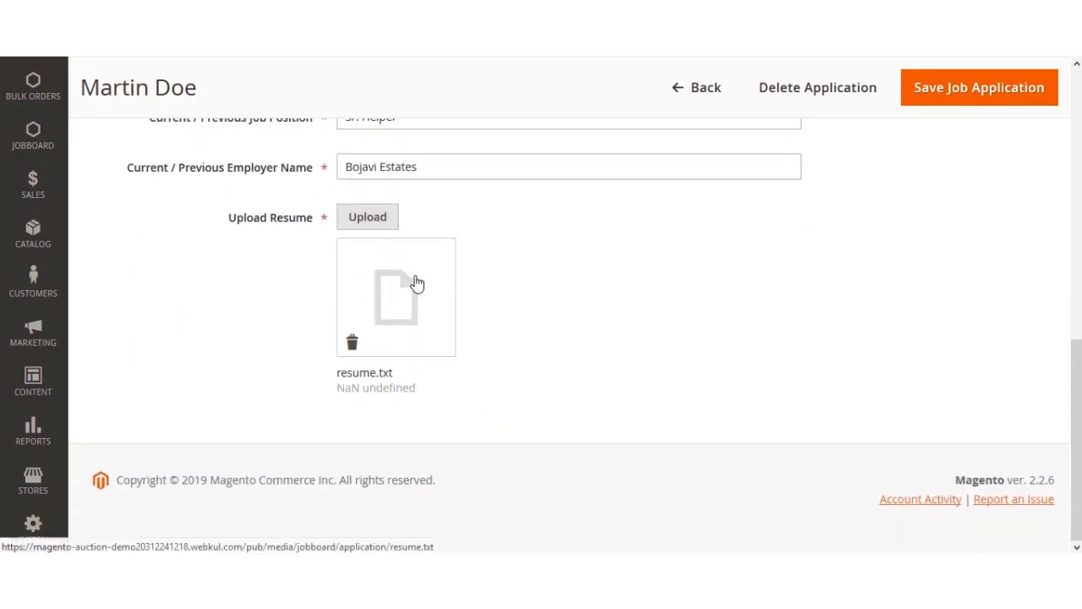
left_click(399, 315)
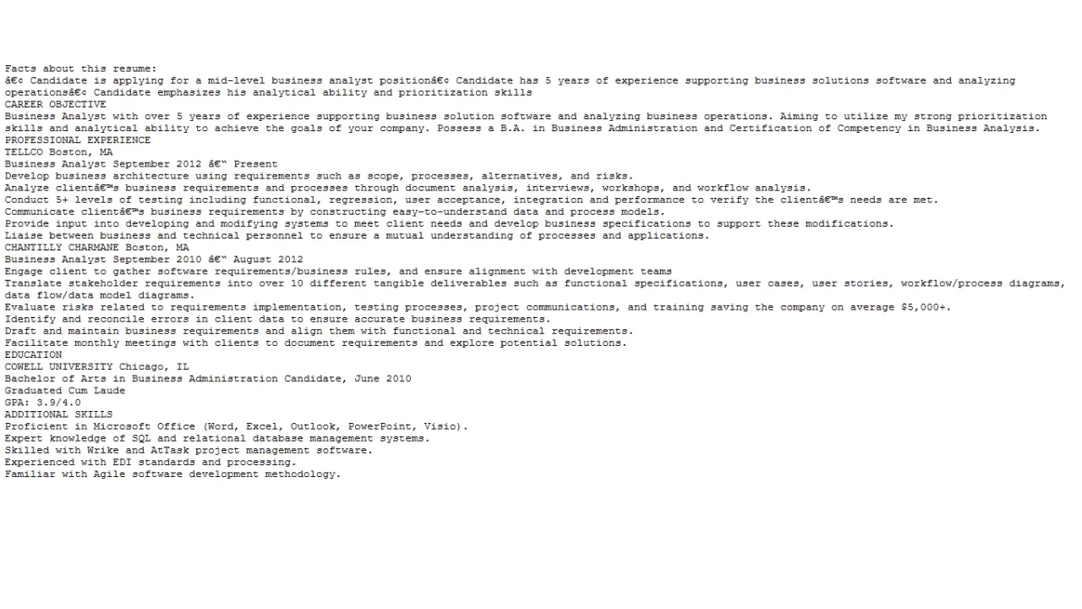
key("ctrl+w")
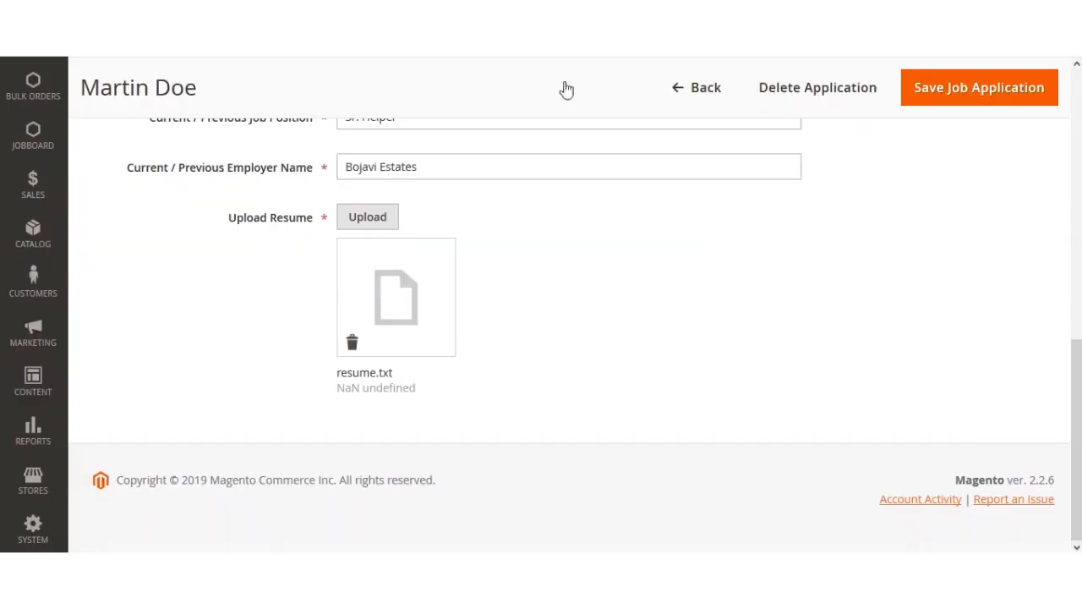
- Return to the top of the application and expand the JobBoard sidebar menu
left_click_drag(1078, 355, 1068, 195)
scroll(1068, 199, "up", 3)
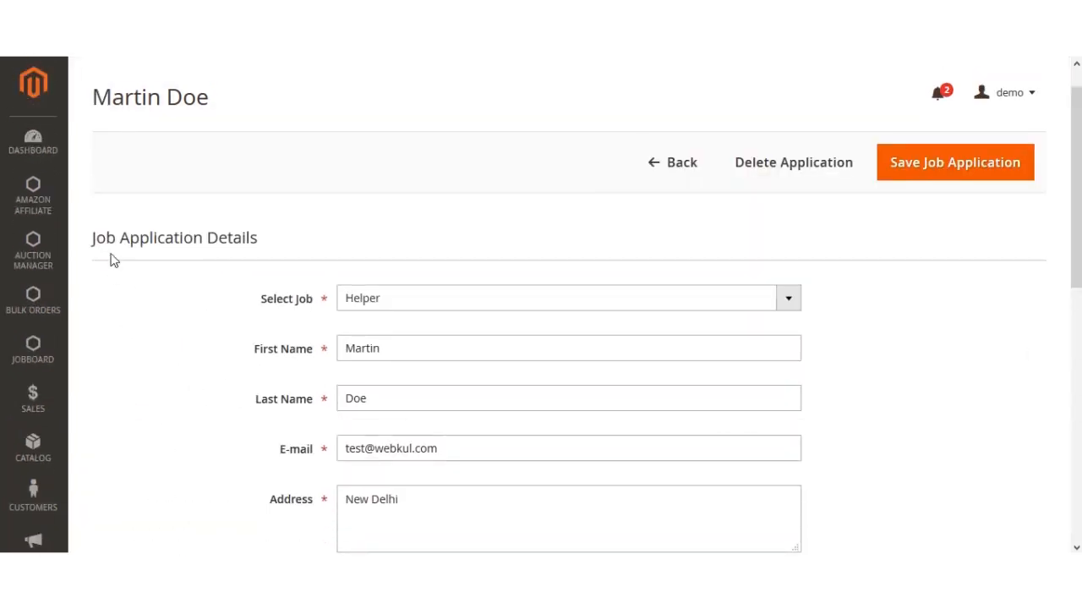
left_click(48, 358)
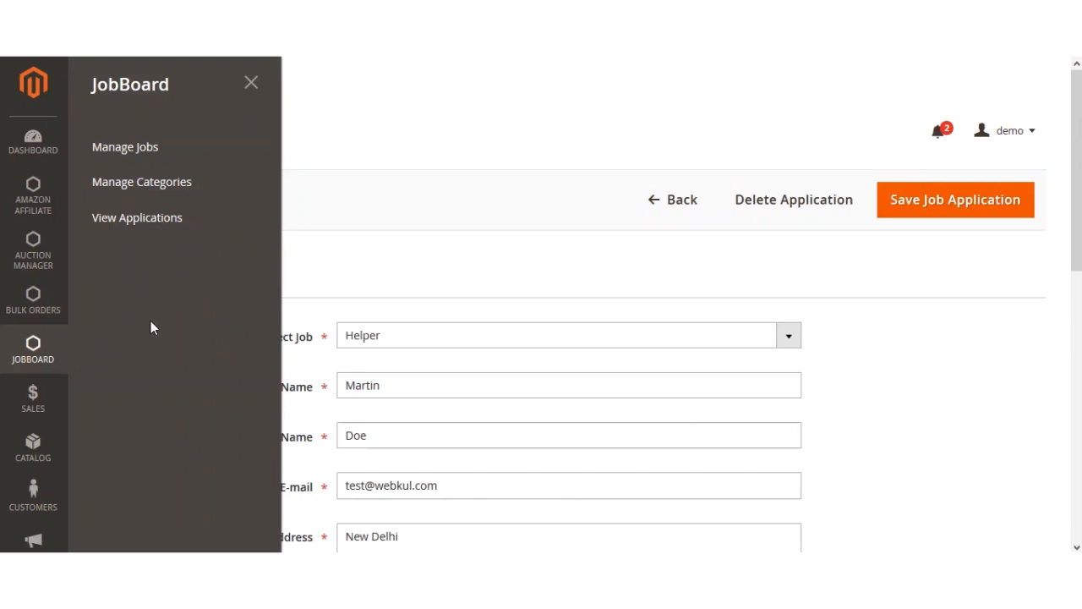
- From View Applications, start a new blank job application with Create Job Application
left_click(166, 227)
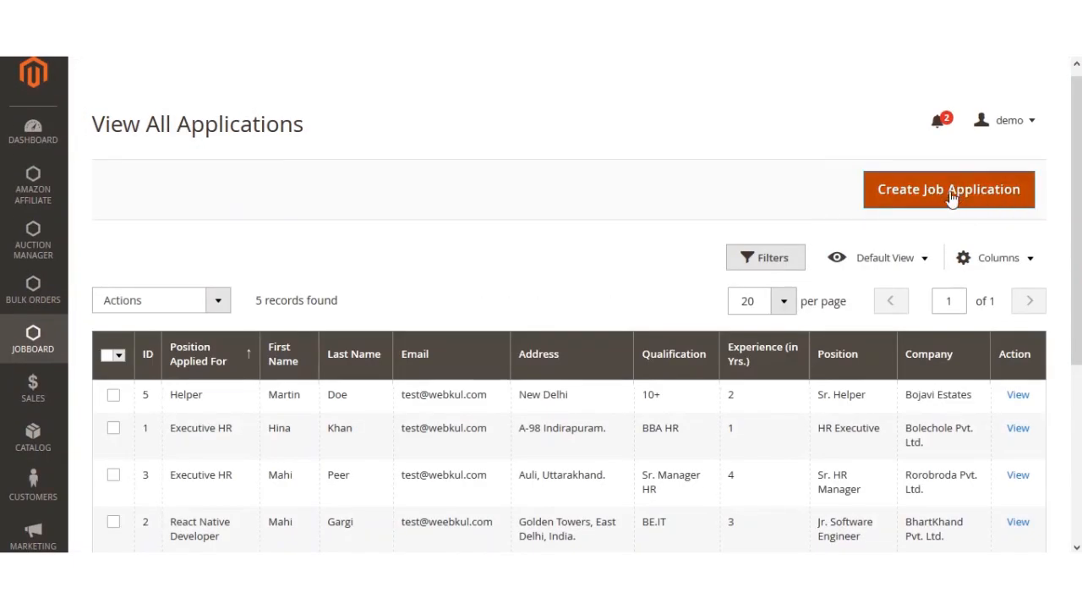
left_click(911, 184)
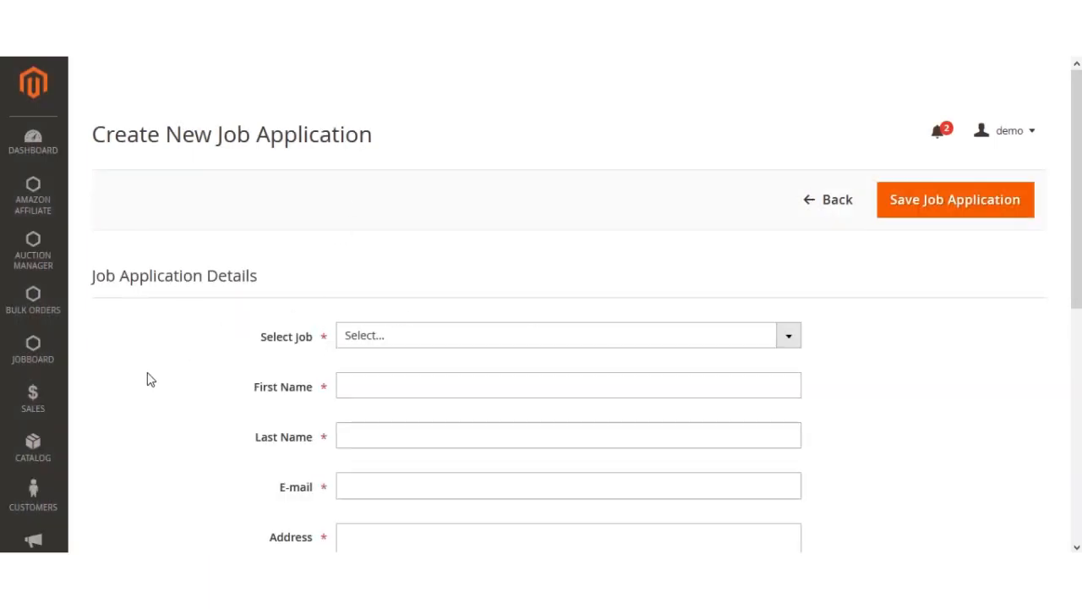
- Select the Sr. Developer job and enter the applicant's first name, last name and e-mail
scroll(389, 367, "down", 2)
left_click(790, 176)
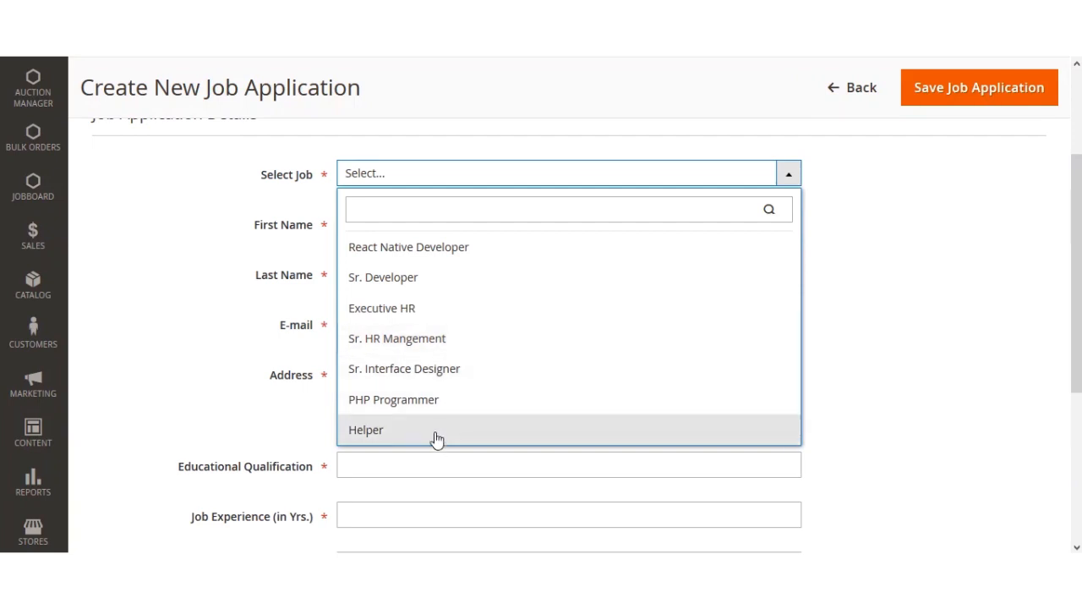
left_click(463, 270)
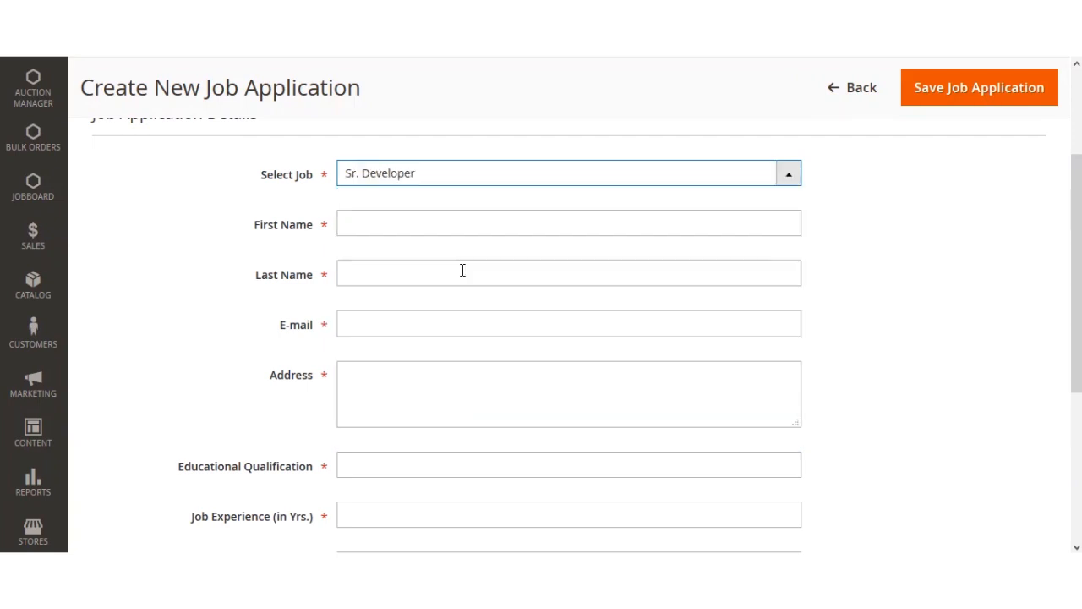
left_click(378, 230)
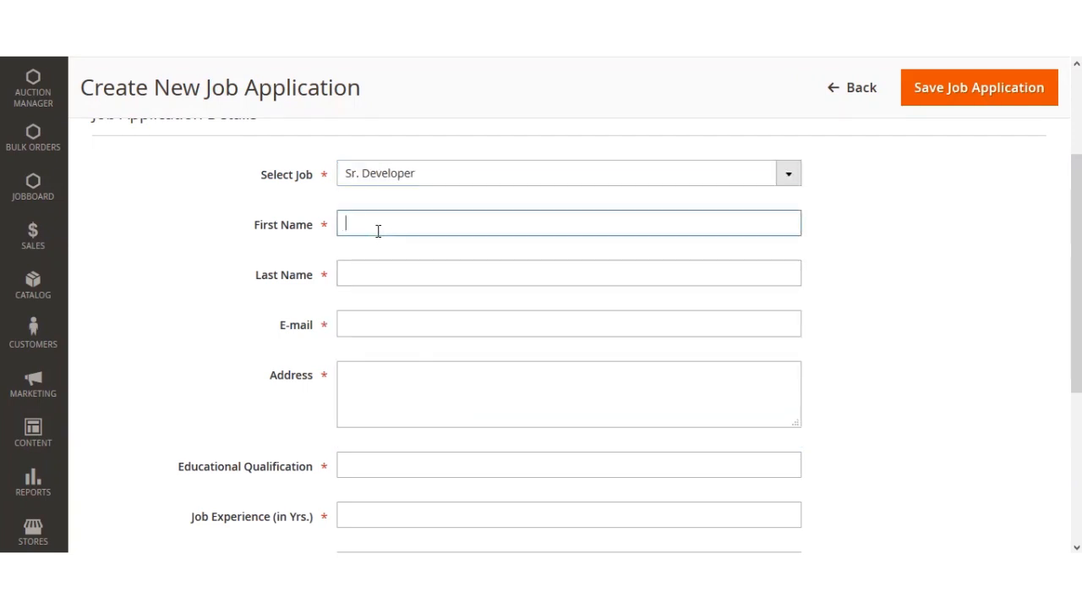
type("Pete")
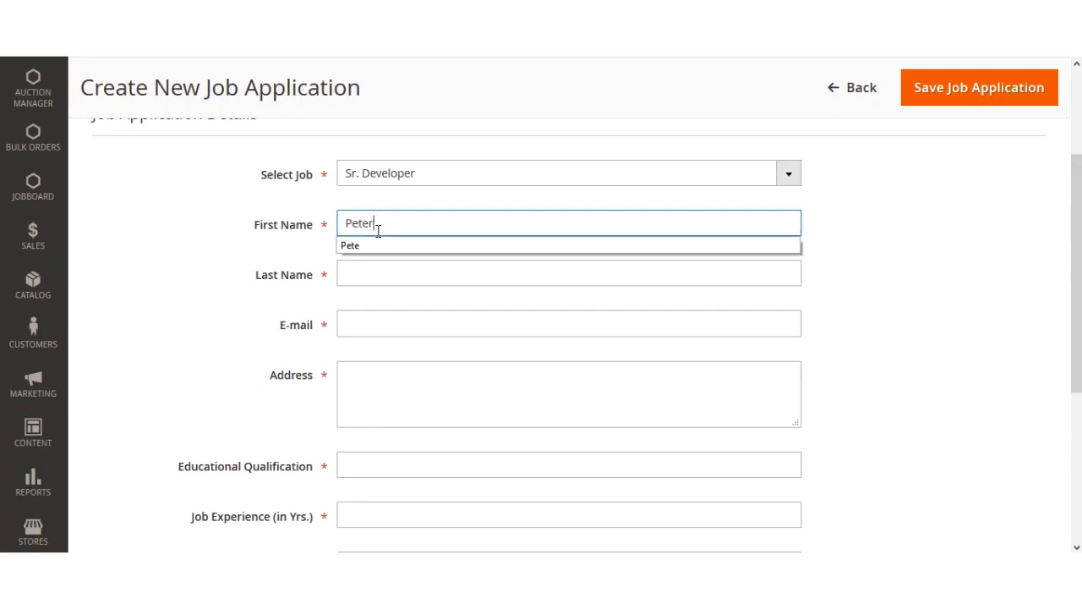
type("r")
key("Tab")
type("Doee")
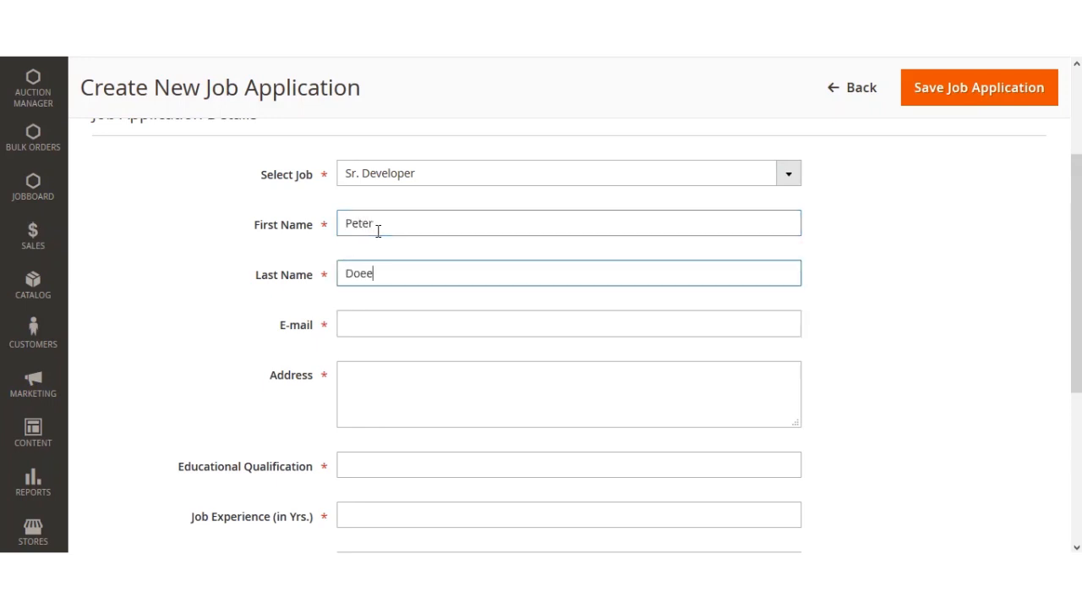
key("BackSpace")
left_click(376, 327)
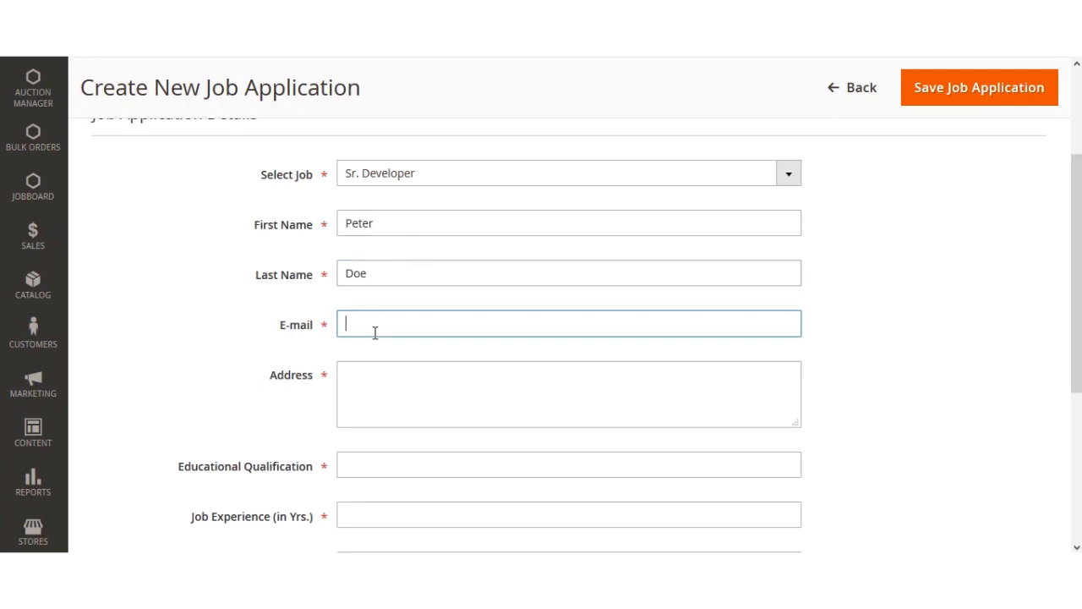
type("test@webku")
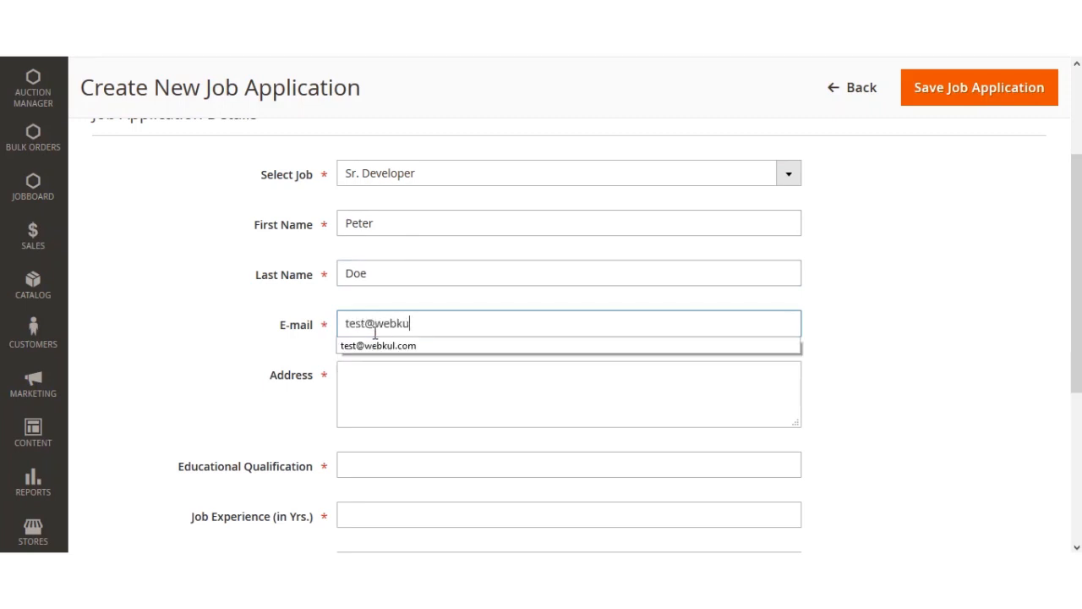
- Fill in address New Delhi, qualification BE IT, 3 years' experience, Sr. Engineer at Bolo Pvt. Ltd
left_click(399, 396)
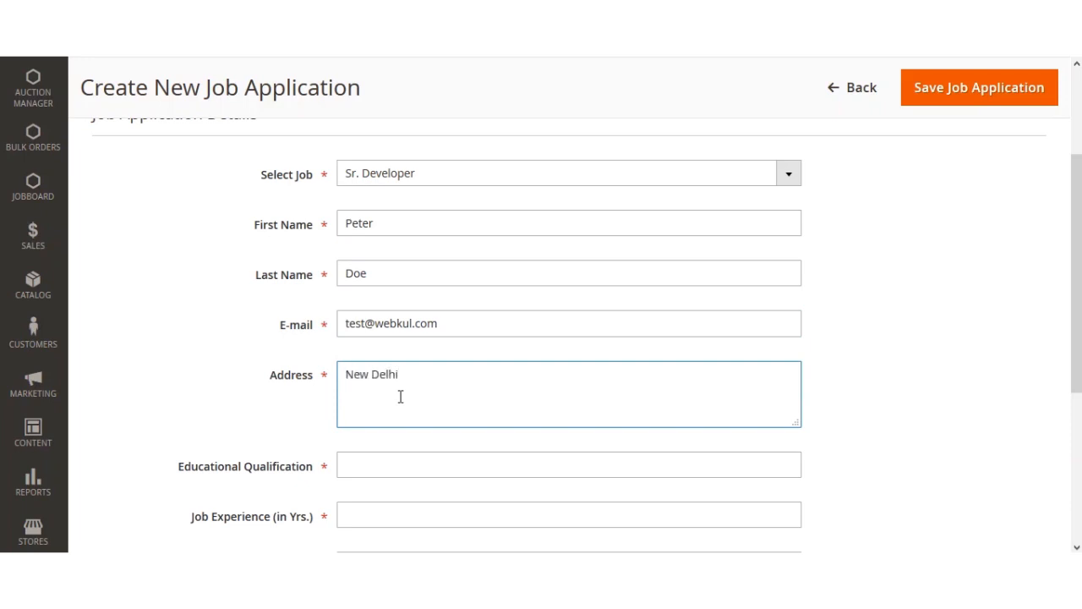
scroll(400, 397, "down", 2)
left_click(405, 297)
type("BE IT")
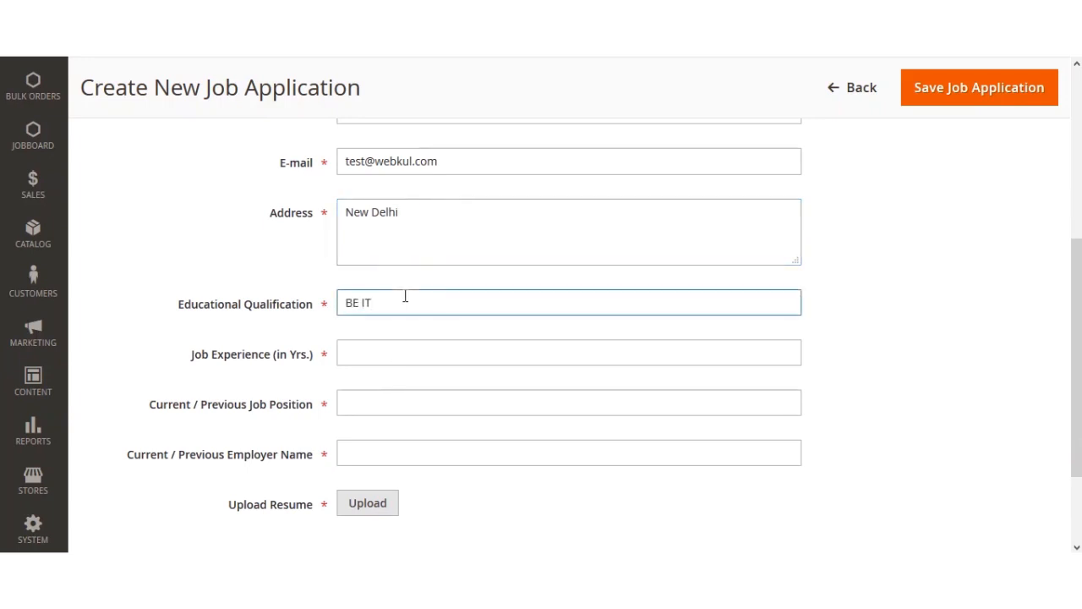
left_click(401, 350)
left_click(381, 404)
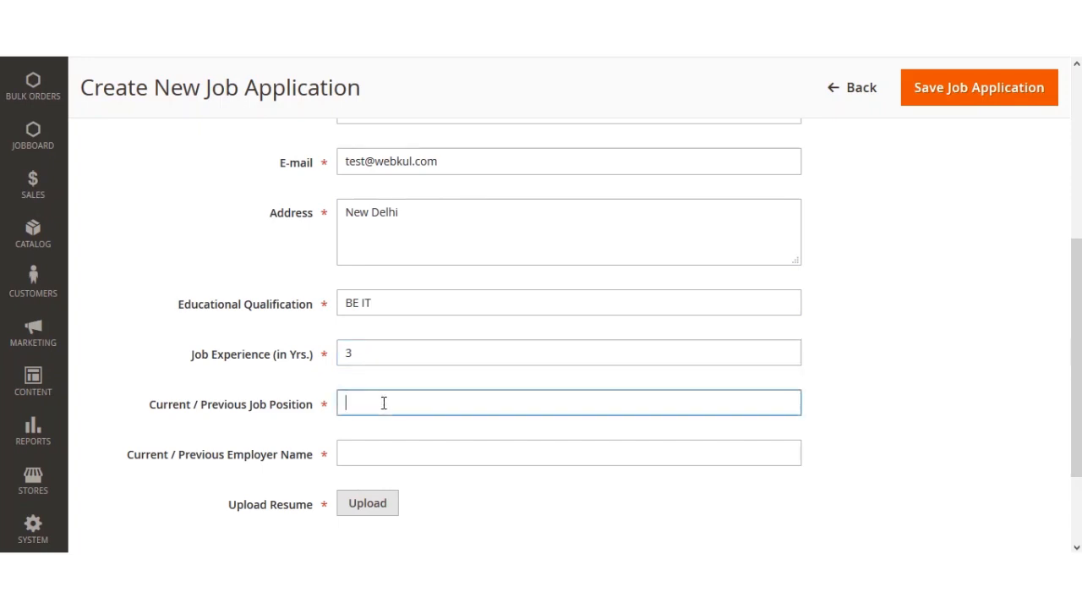
type("Sr. Engineer")
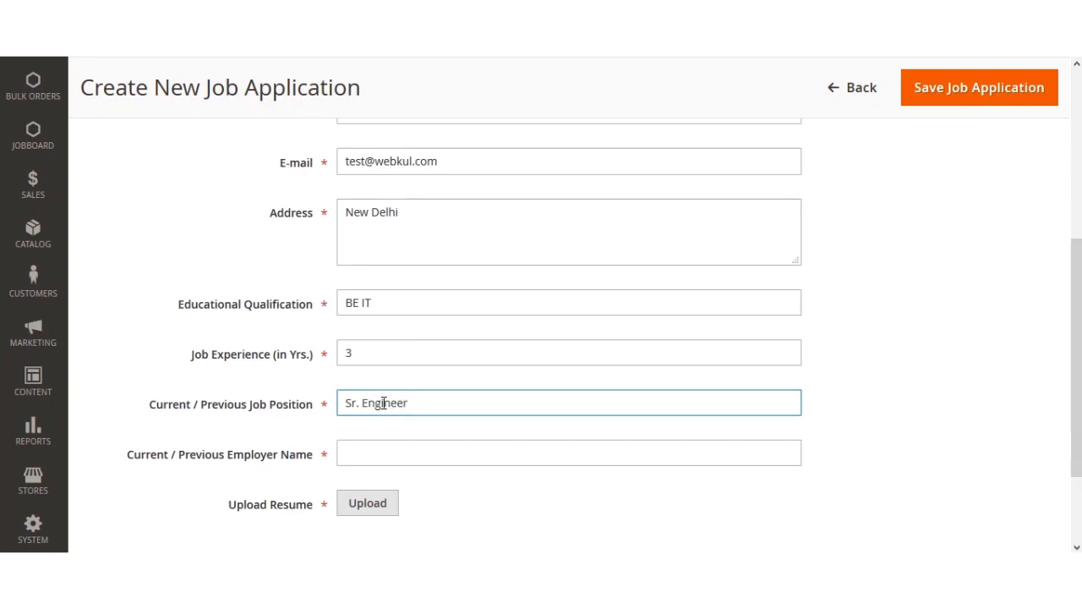
left_click(408, 447)
scroll(415, 431, "down", 2)
type("Bolo Pvt. Ltd..")
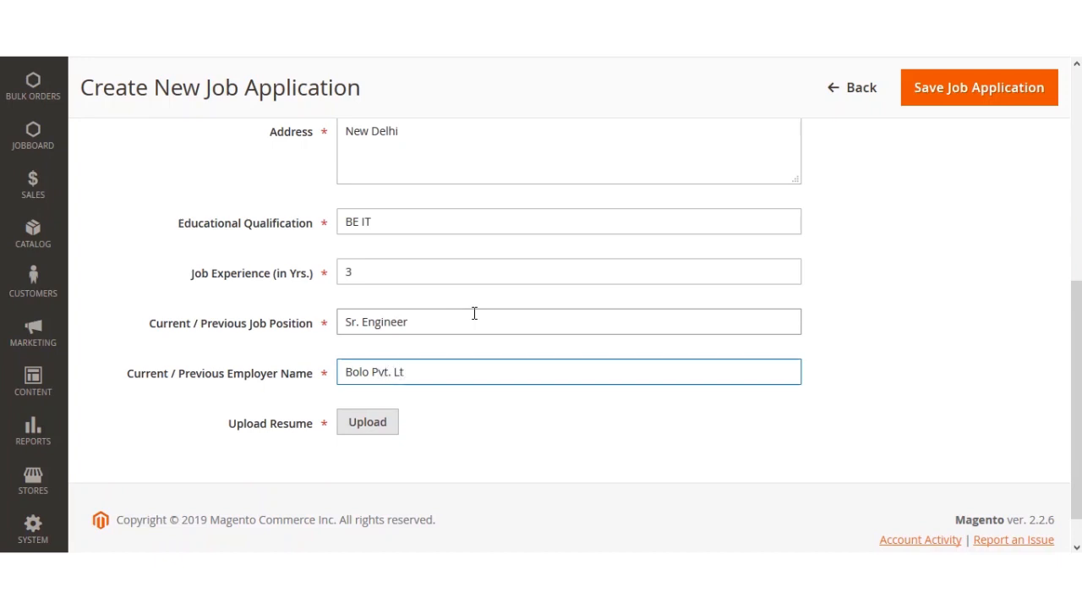
- Upload resume.txt as the applicant's resume, then save the job application
left_click(369, 426)
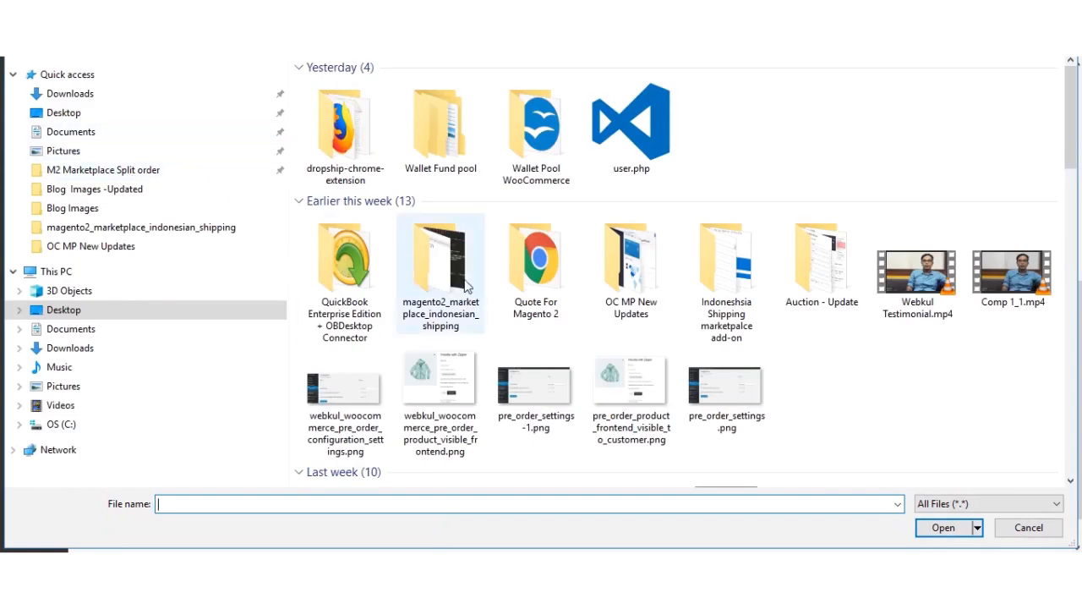
left_click(311, 504)
type("r")
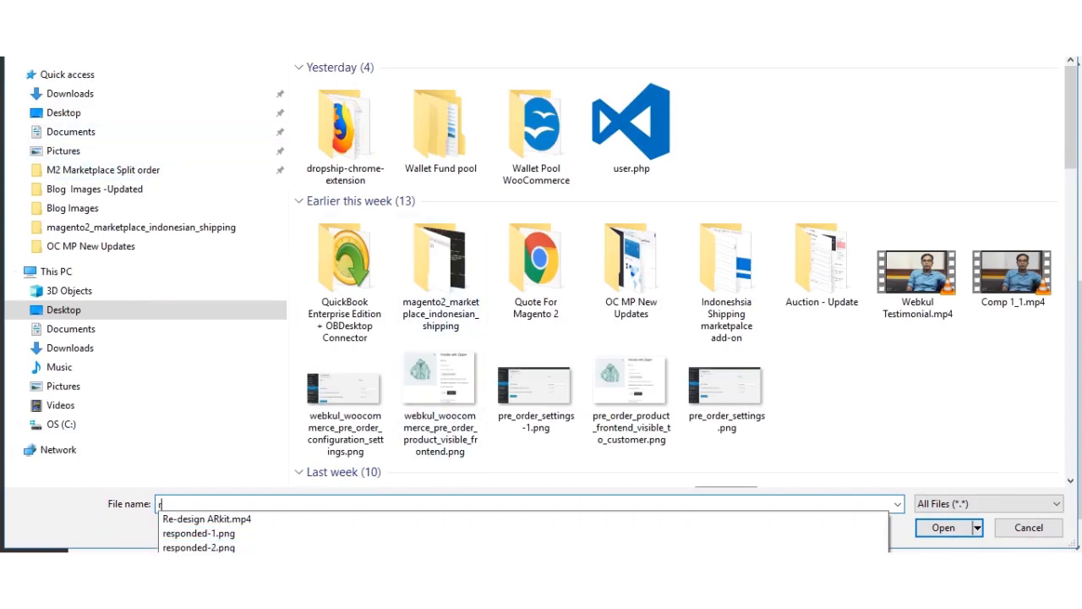
left_click(199, 562)
left_click(938, 531)
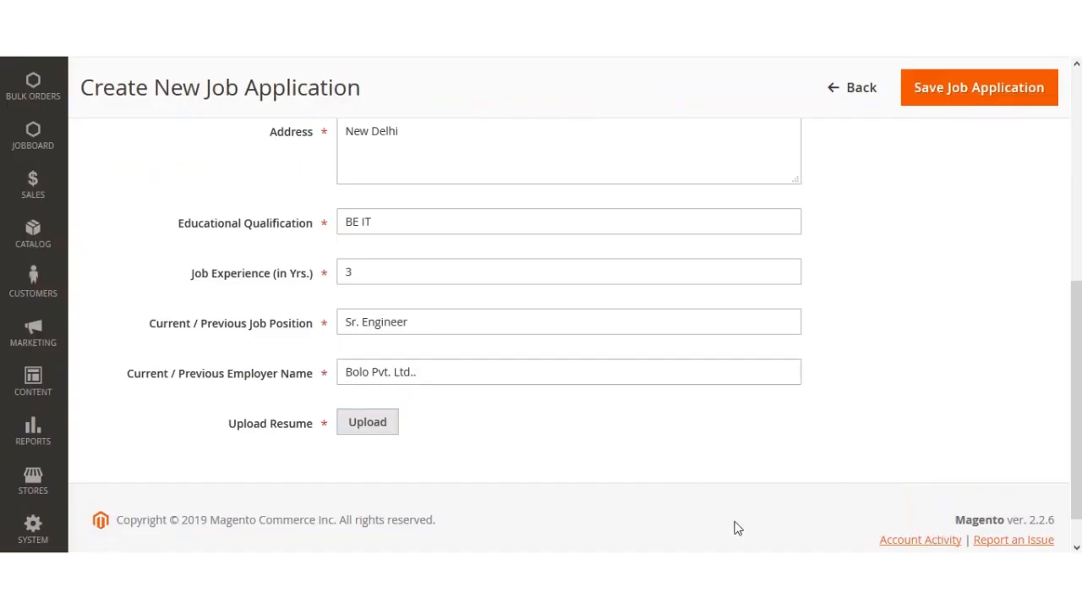
left_click_drag(1076, 287, 1076, 377)
scroll(461, 406, "up", 10)
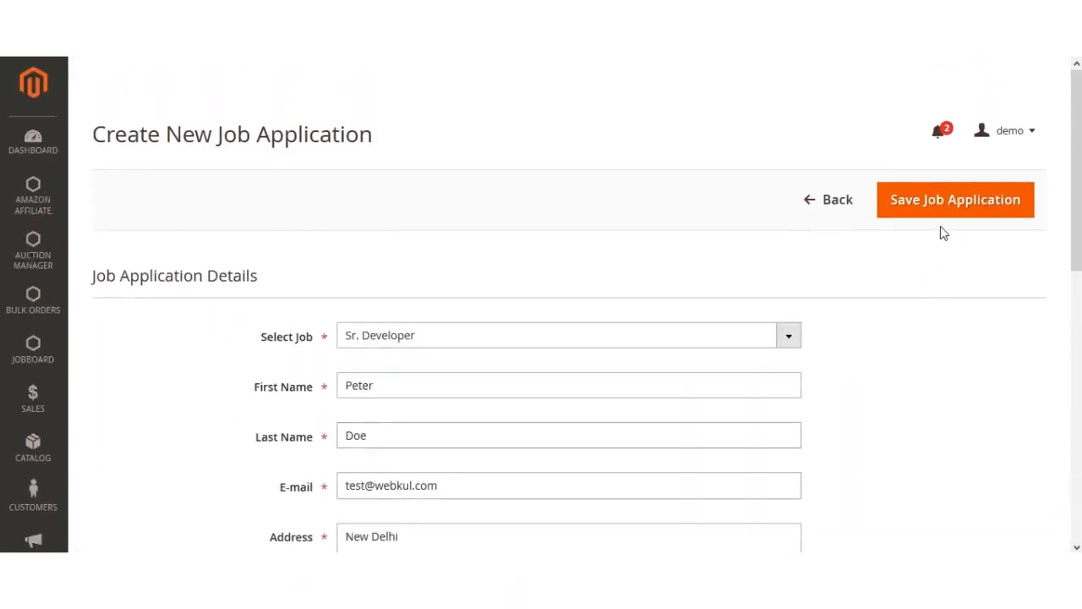
left_click(950, 203)
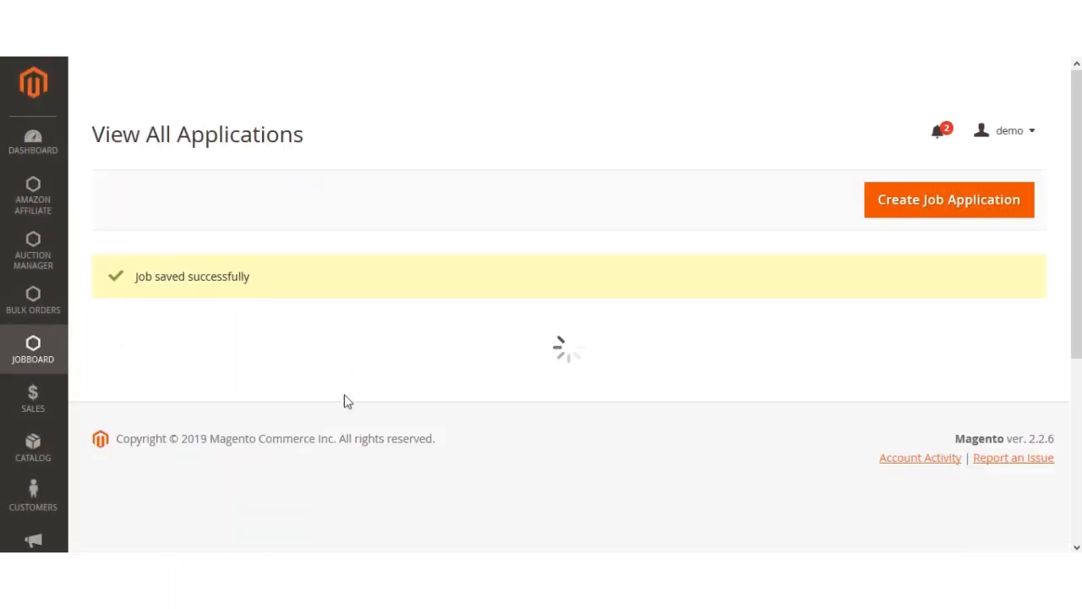
- Scroll the View All Applications grid to review the new Sr. Developer record, ID 6
left_click_drag(1077, 229, 1077, 327)
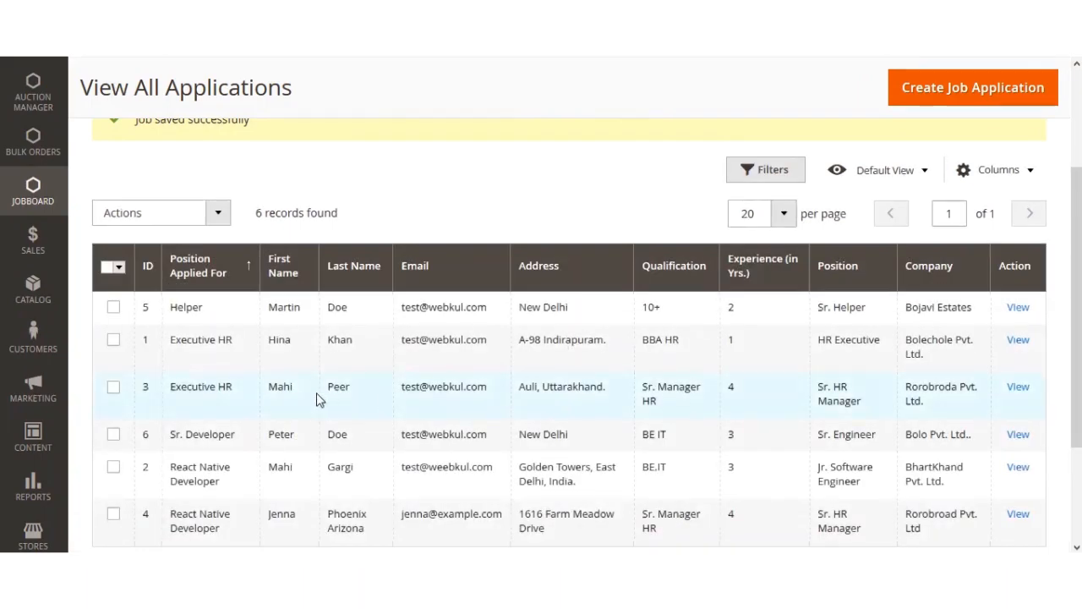
left_click_drag(1075, 216, 1074, 263)
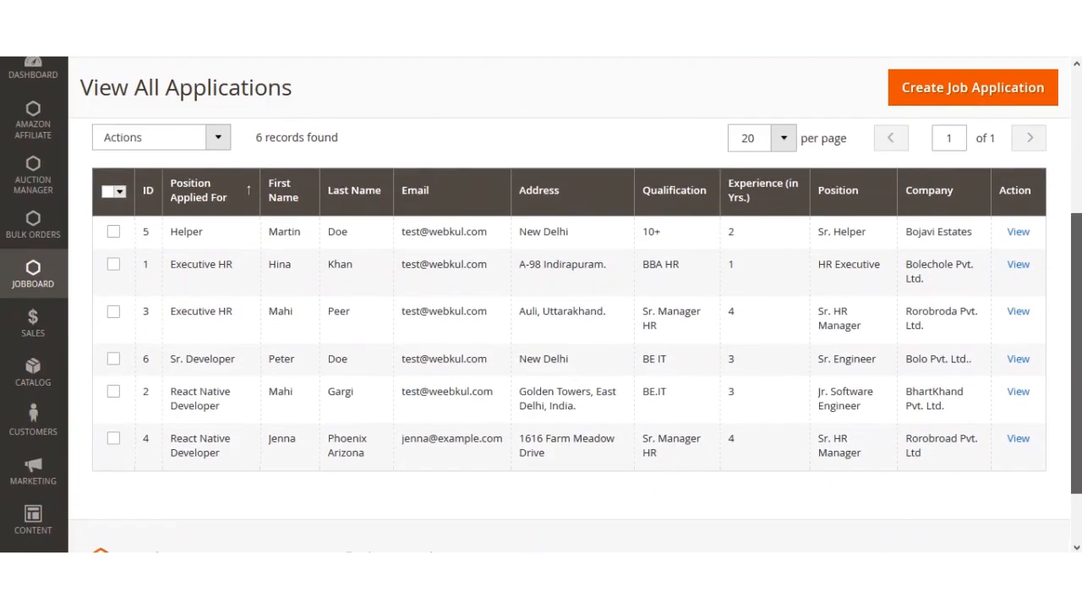